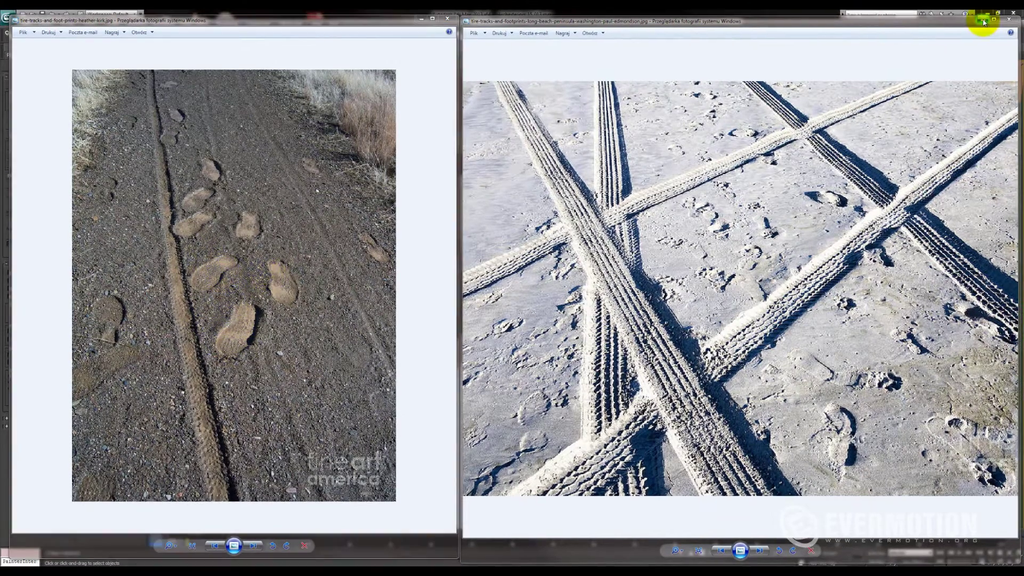
Step: Put away the two tire-track reference photos and examine the street ground mesh between the buildings from several angles
left_click(985, 16)
left_click(423, 16)
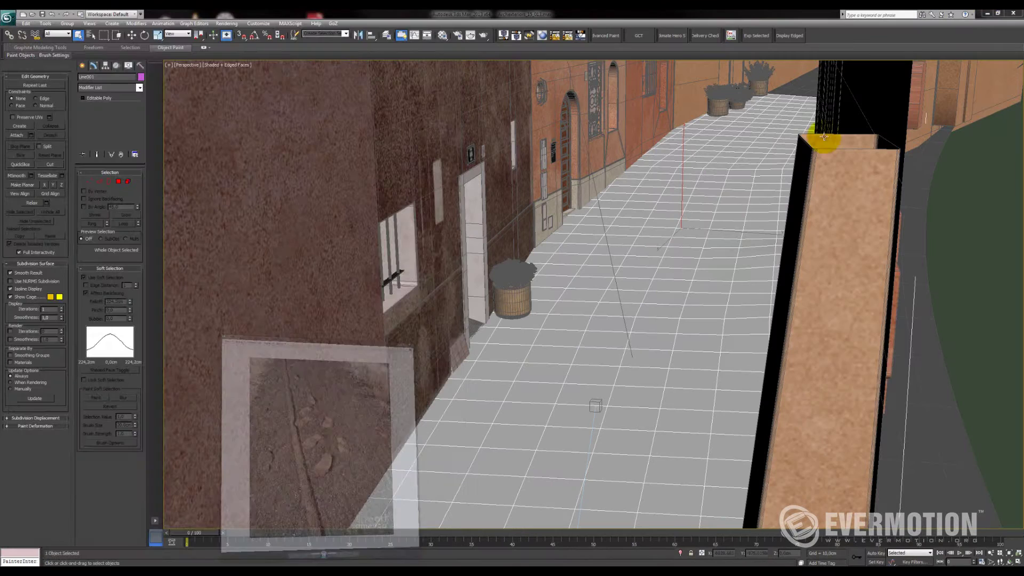
middle_click_drag(742, 194, 712, 239)
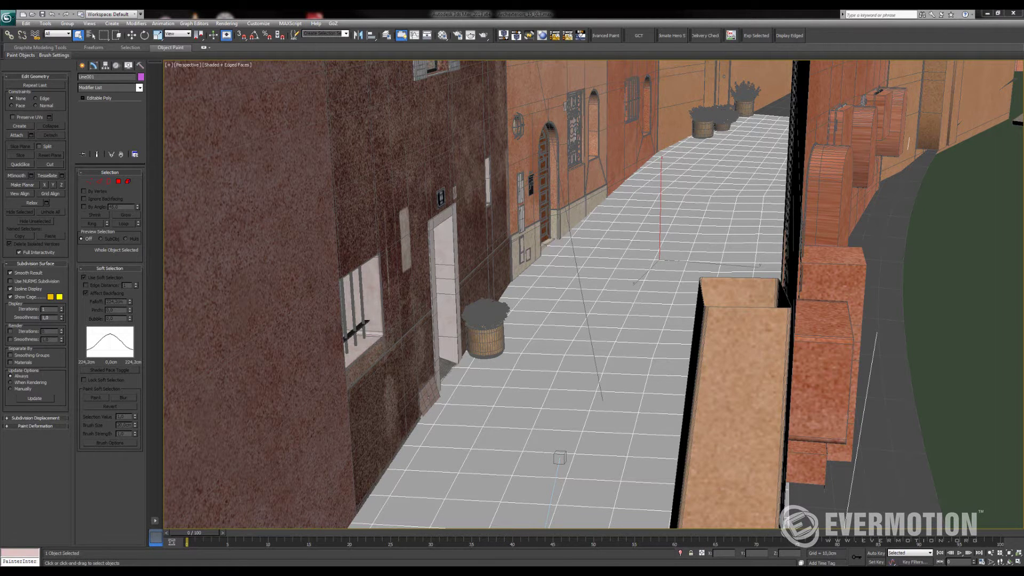
left_click_drag(454, 78, 427, 68)
double_click(417, 64)
scroll(575, 263, "up", 2)
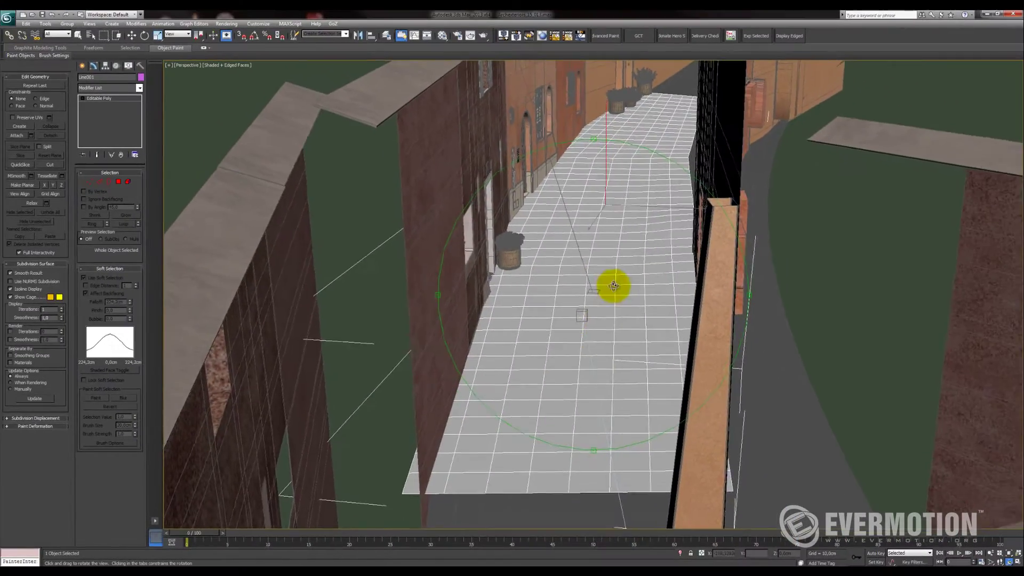
middle_click_drag(612, 286, 672, 251, "alt")
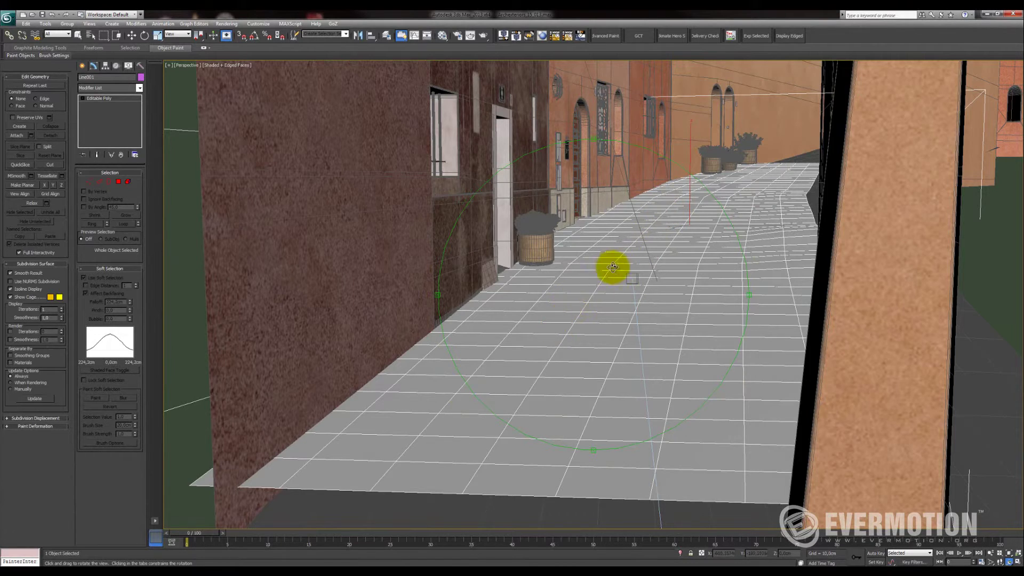
middle_click_drag(613, 268, 619, 277, "alt")
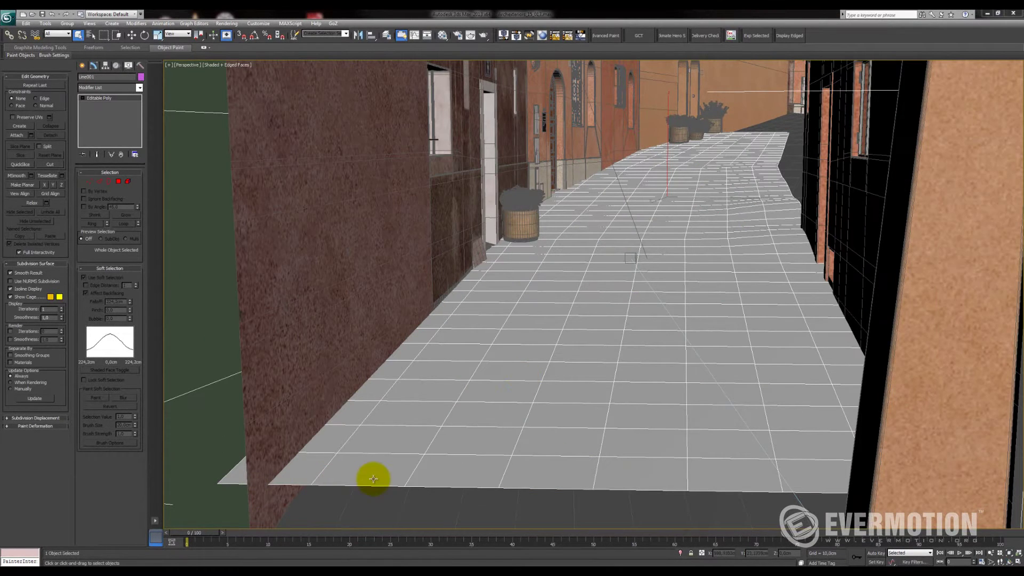
Step: Add an Unwrap UVW modifier to the street ground mesh and open its UV editor full screen
left_click(109, 87)
key("u")
key("Return")
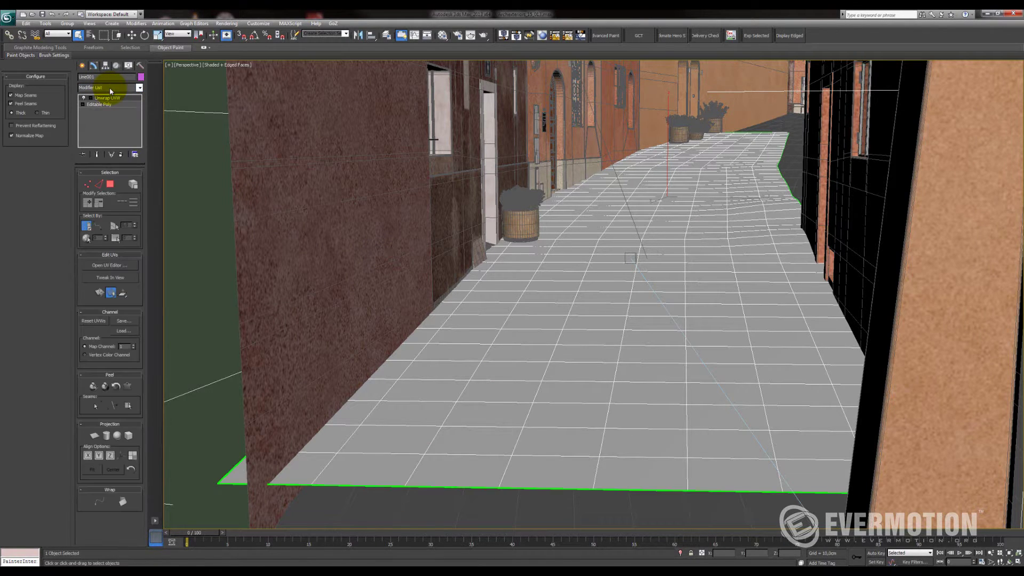
left_click(128, 267)
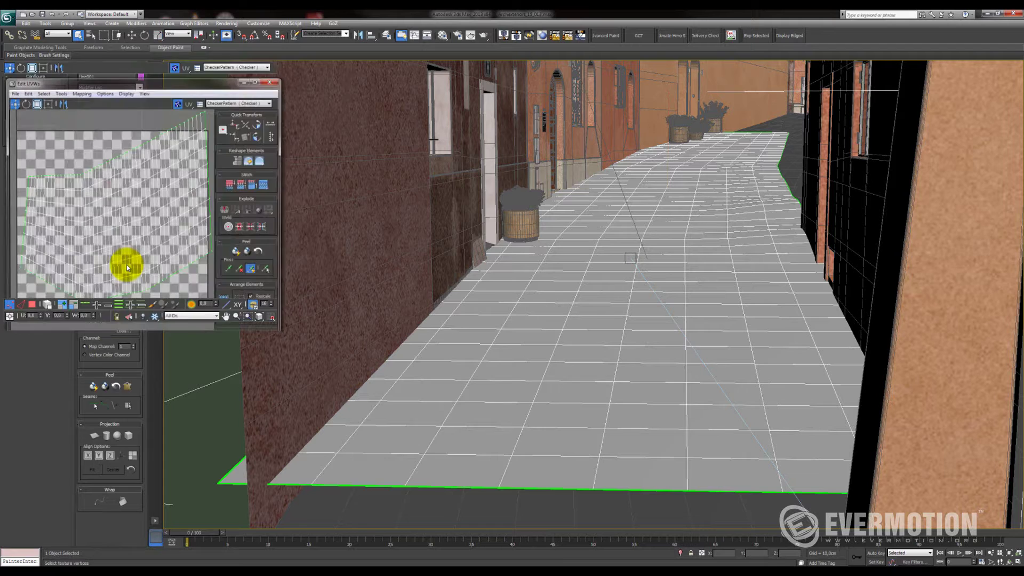
left_click_drag(367, 70, 408, 72)
double_click(408, 73)
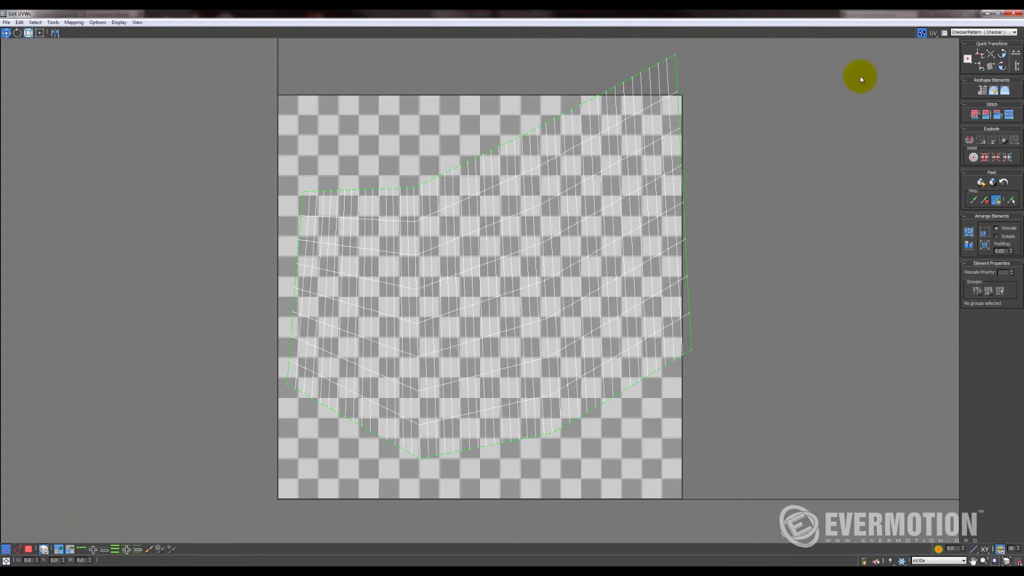
Step: Quick Peel the street's UVs and turn off the checker background in the UV editor
left_click(981, 184)
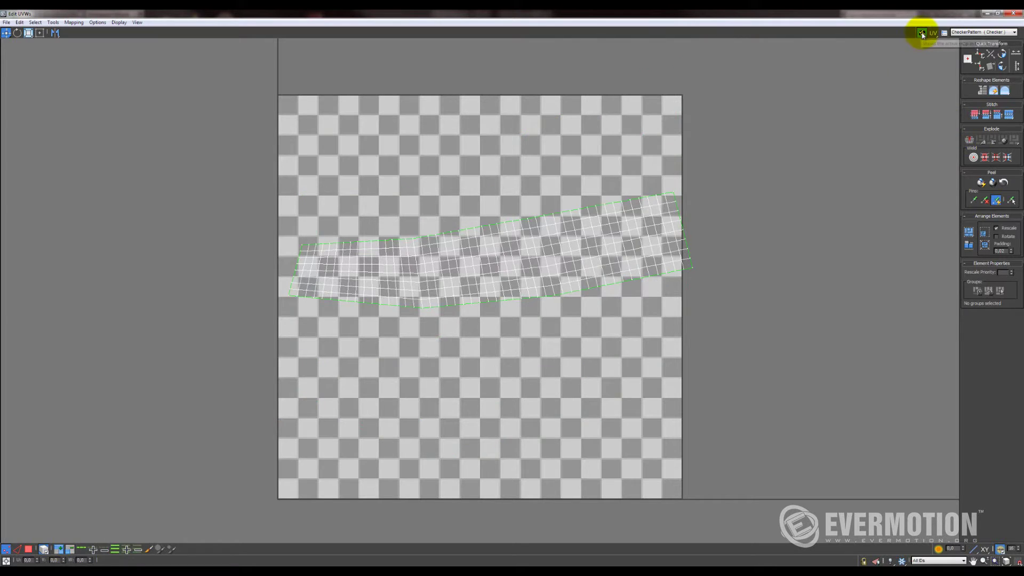
left_click(921, 34)
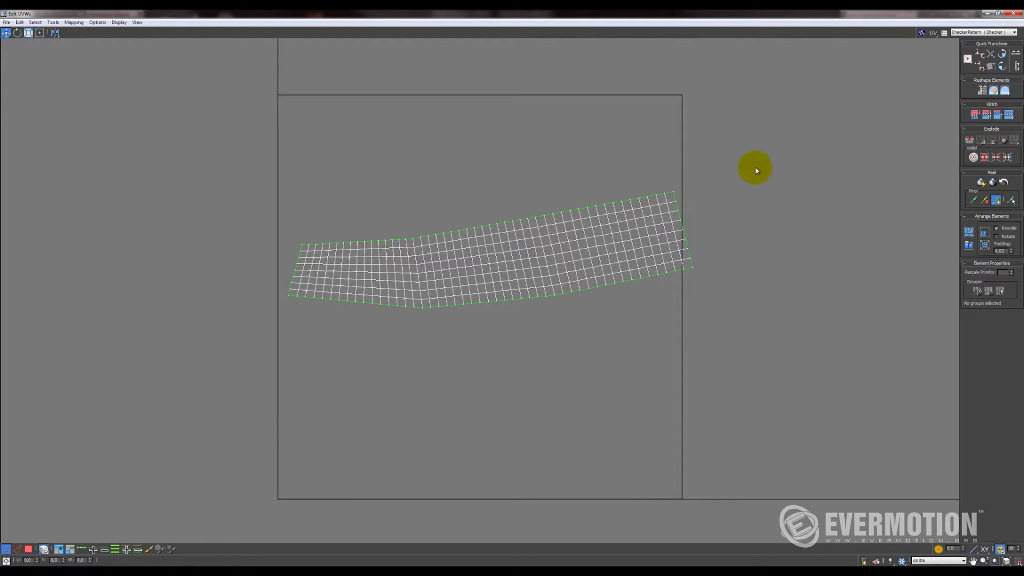
Step: Rotate the whole UV shell roughly level near the top of the UV square, and switch to edge selection
key("ctrl+a")
left_click(39, 33)
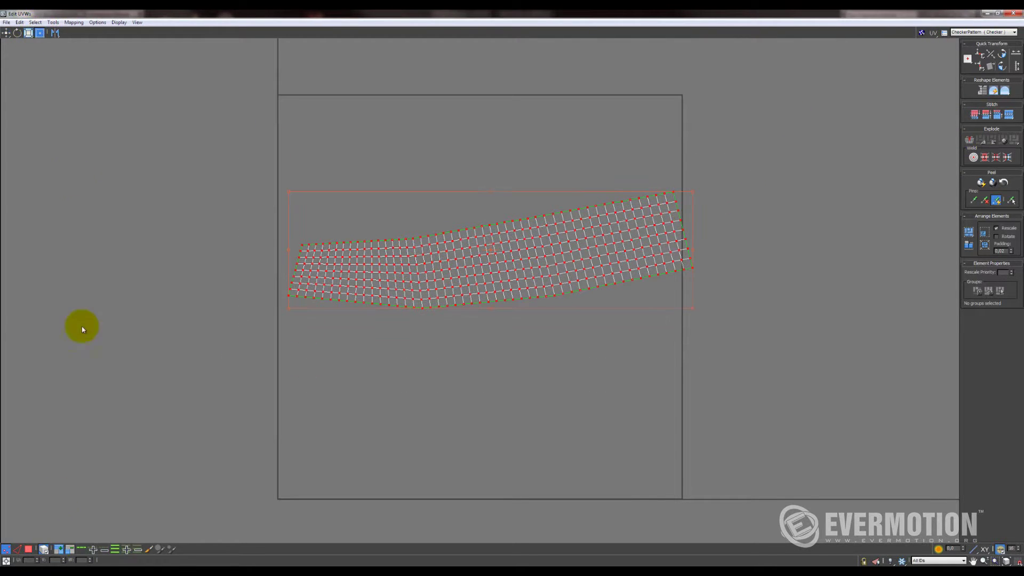
left_click(28, 548)
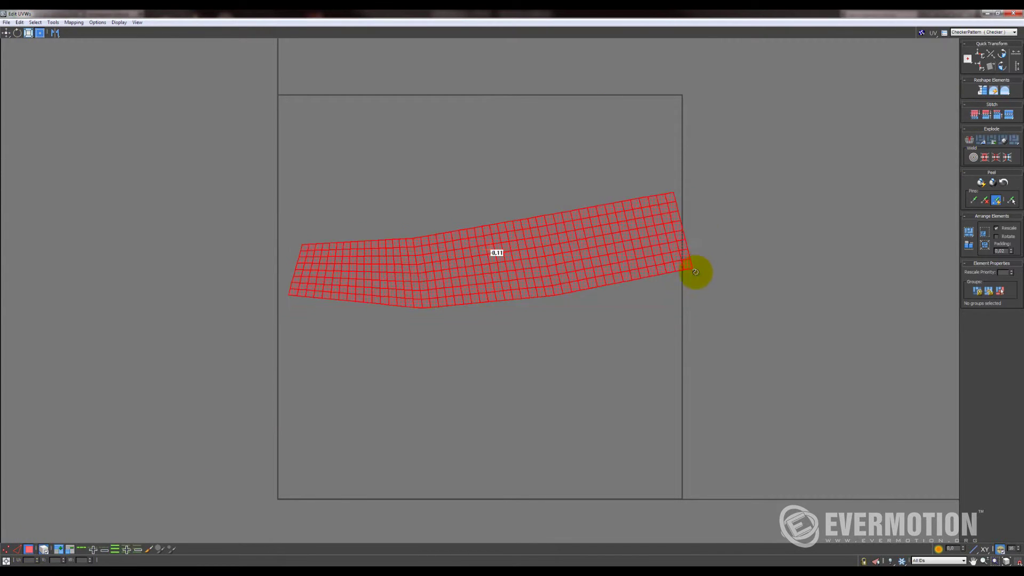
left_click_drag(694, 272, 690, 290)
left_click_drag(630, 251, 619, 155)
left_click(563, 218)
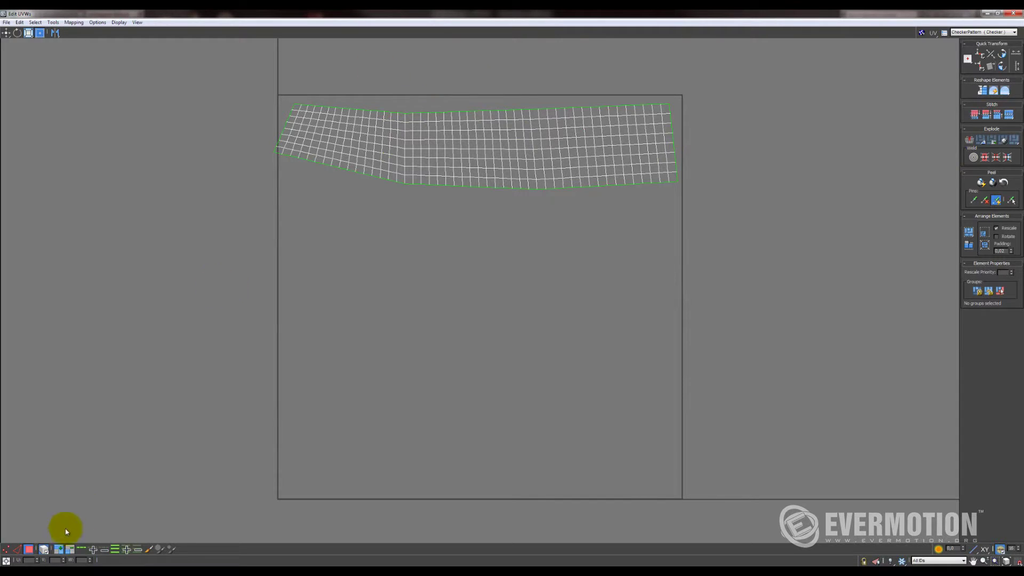
left_click(19, 551)
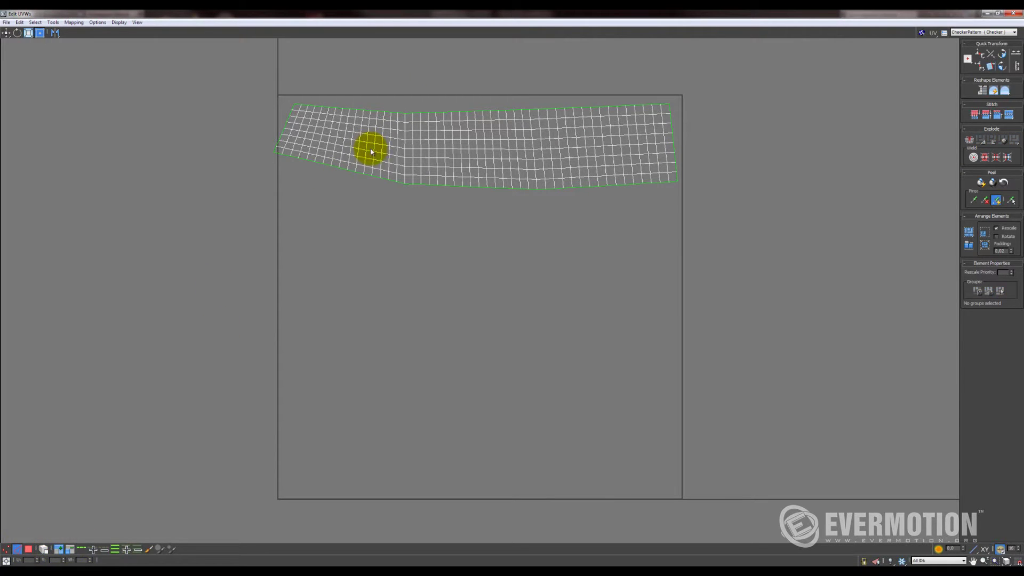
left_click(375, 140)
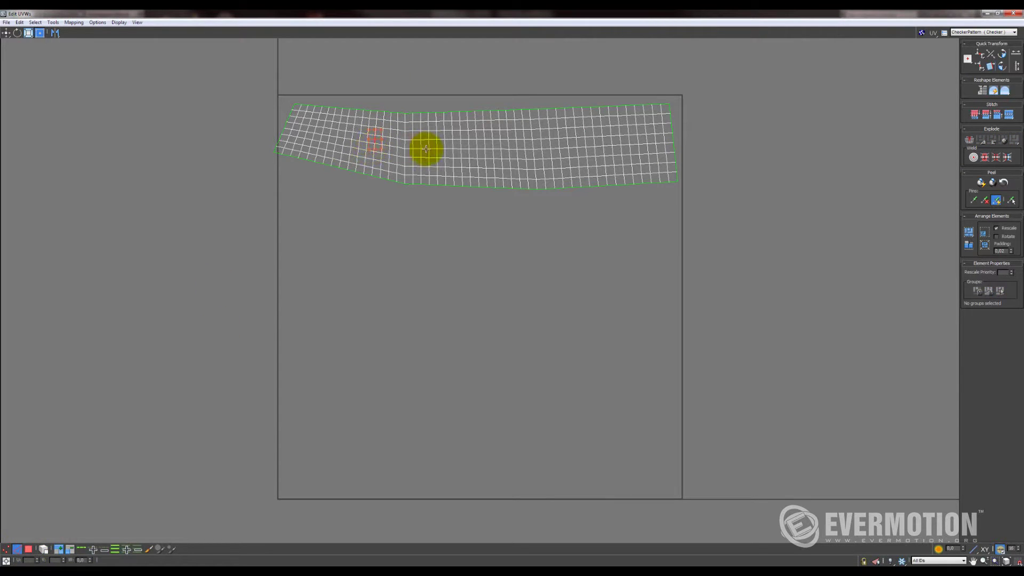
left_click(468, 143, "ctrl")
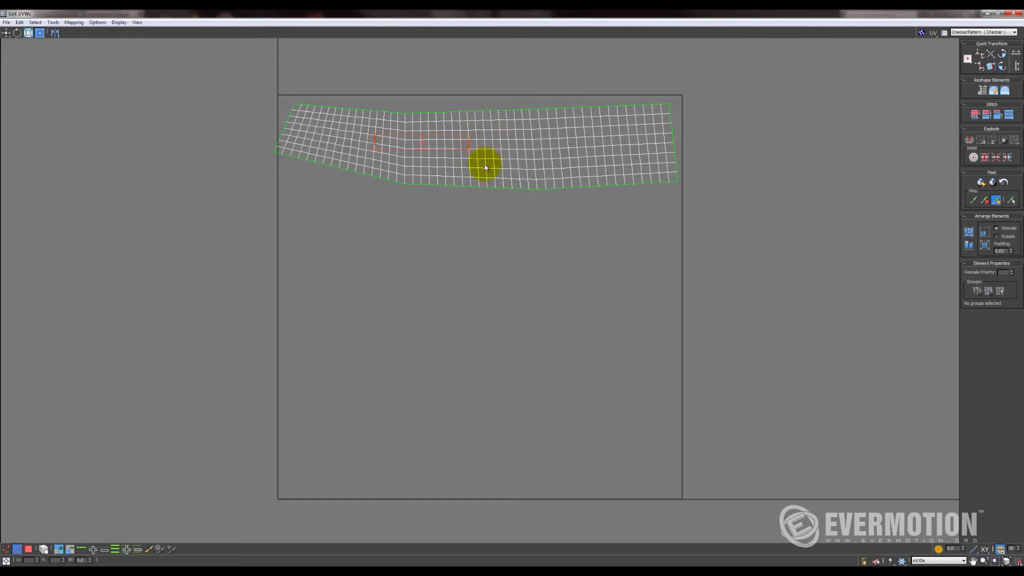
left_click(347, 88)
Step: Break the UV shell into four pieces along three crosswise edge loops spaced along its length
left_click(390, 142)
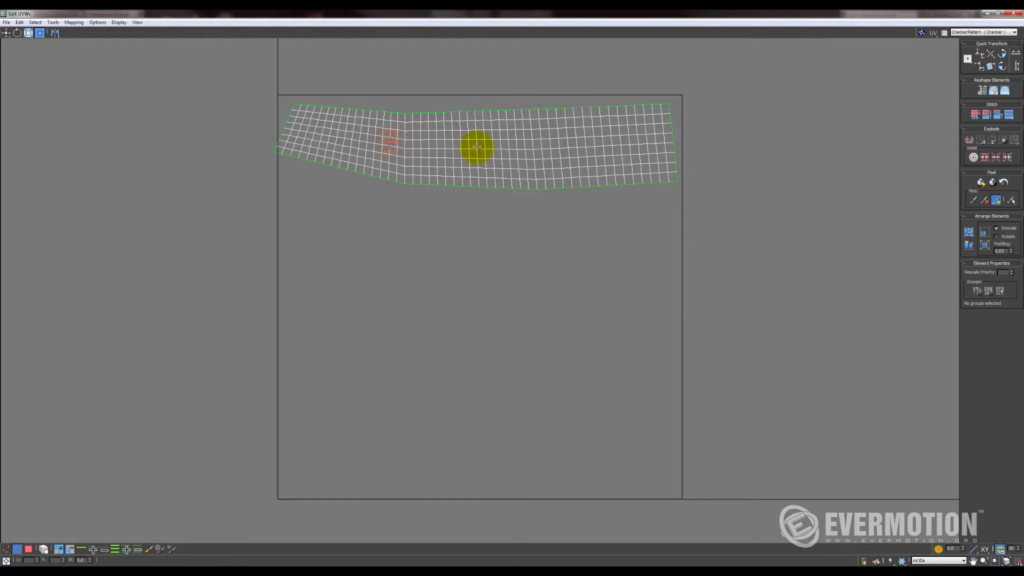
left_click(484, 145, "ctrl")
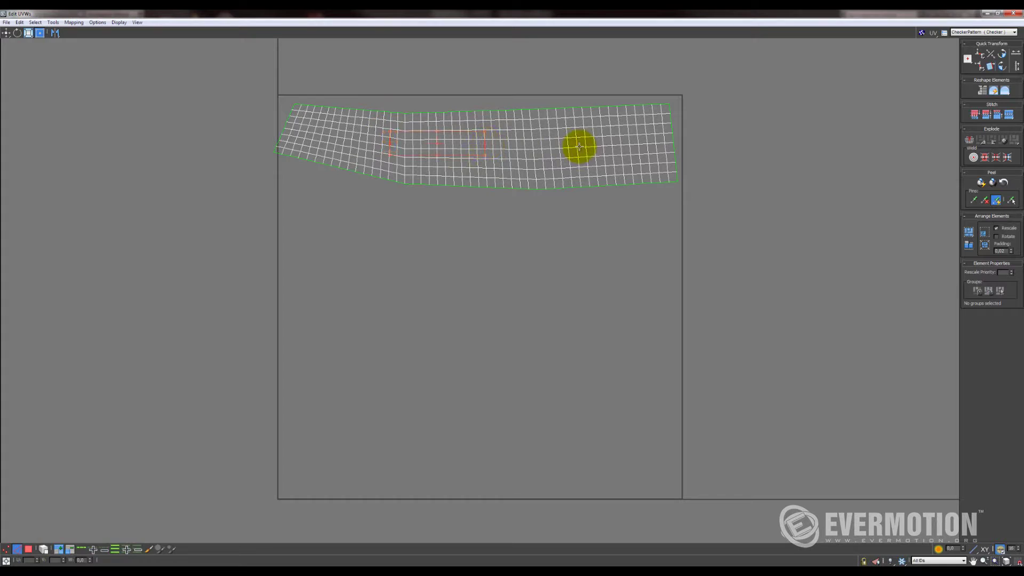
left_click(568, 145, "ctrl")
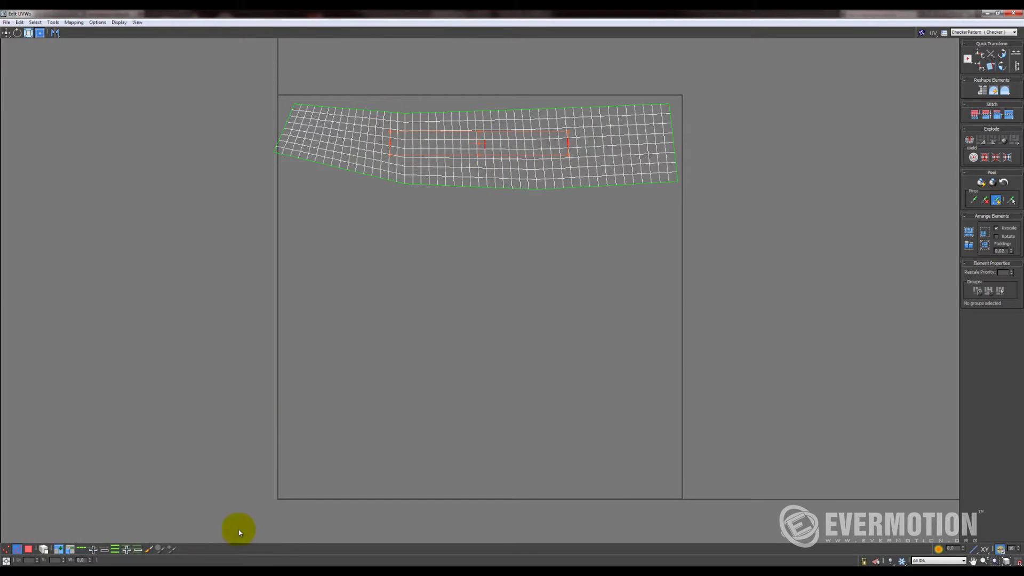
left_click(89, 548)
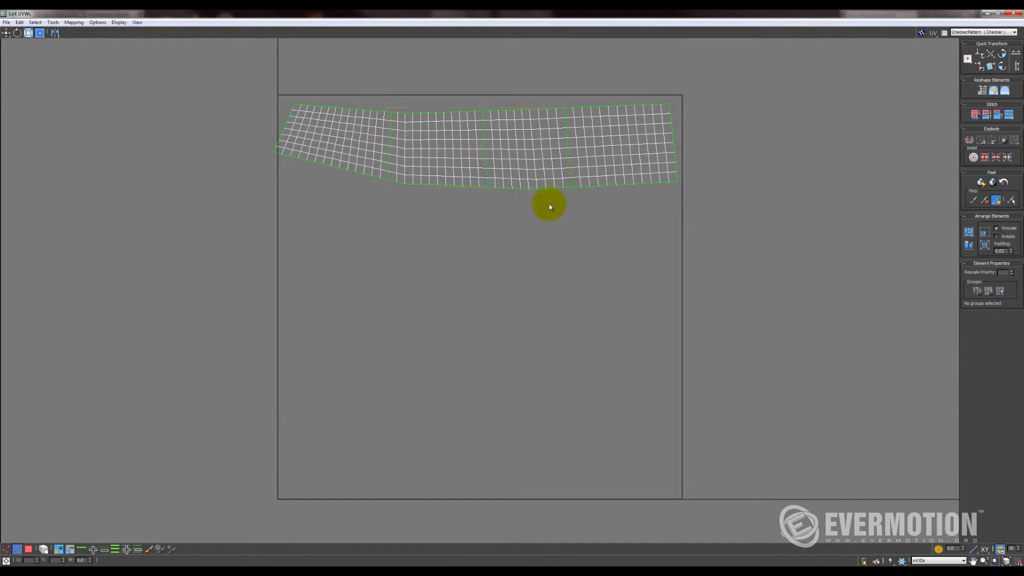
Step: Pack the four UV pieces and stretch them vertically together so they fill the UV square
left_click(969, 232)
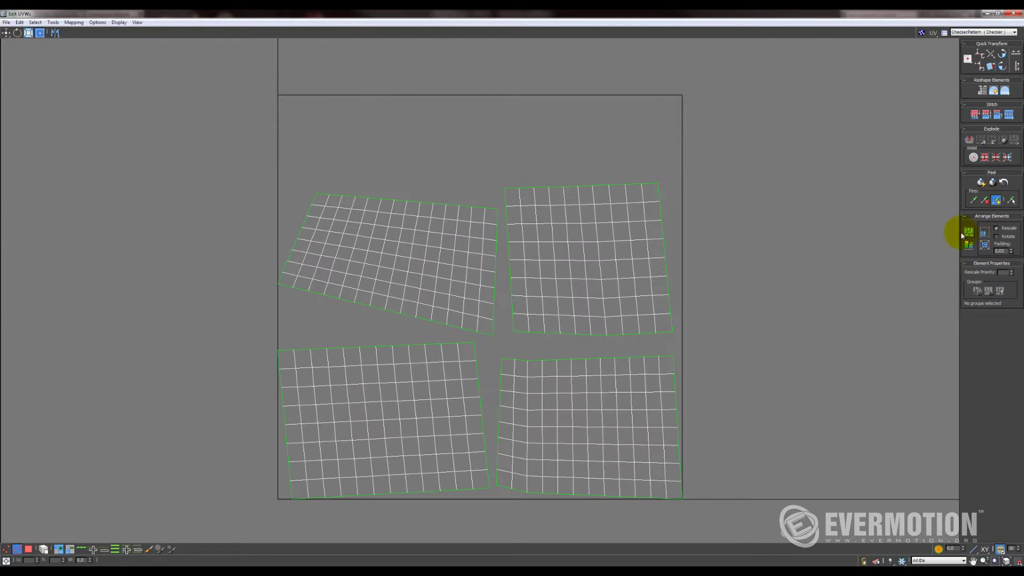
key("ctrl+a")
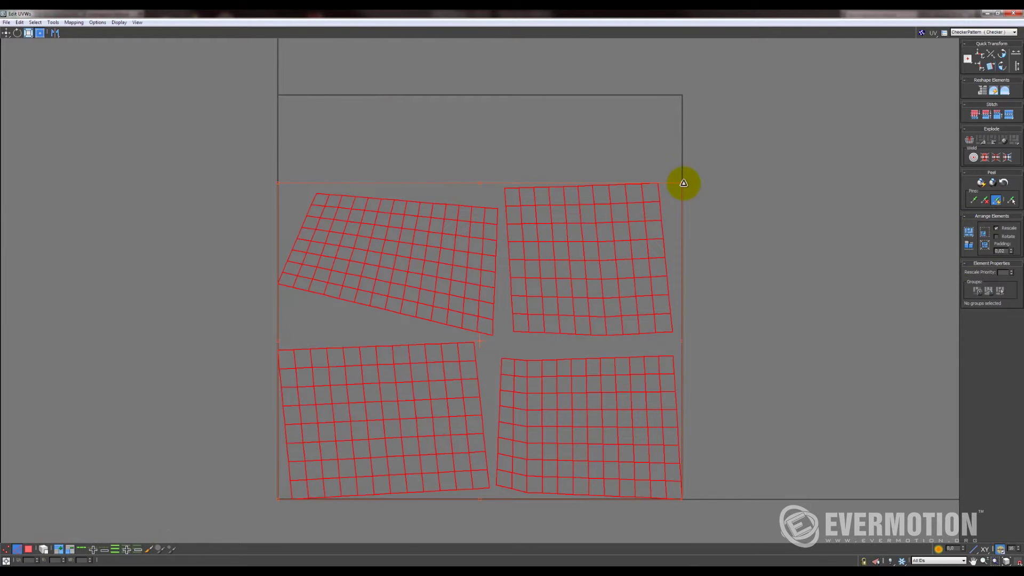
left_click_drag(681, 183, 677, 106)
left_click_drag(614, 197, 617, 190)
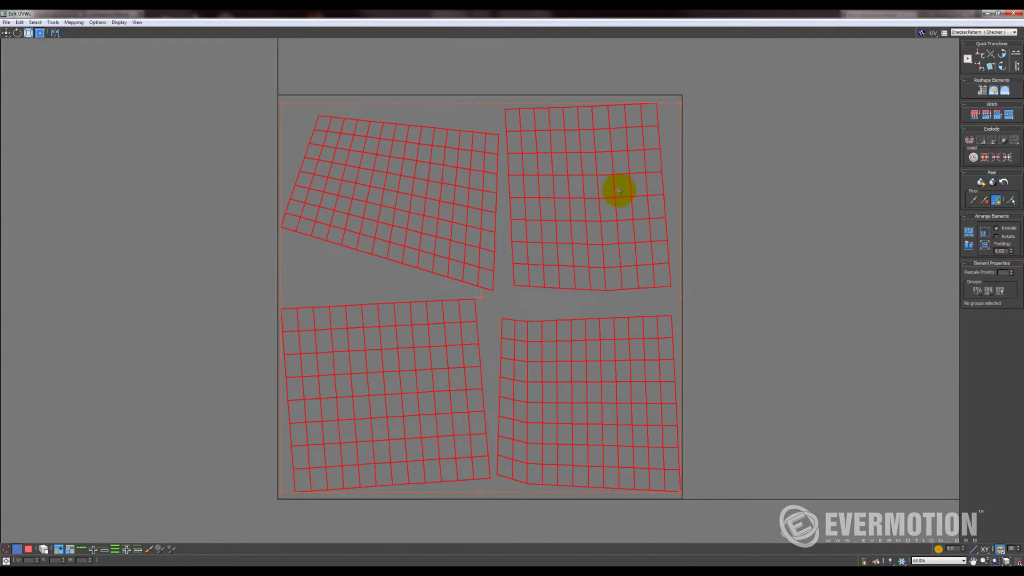
left_click(747, 204)
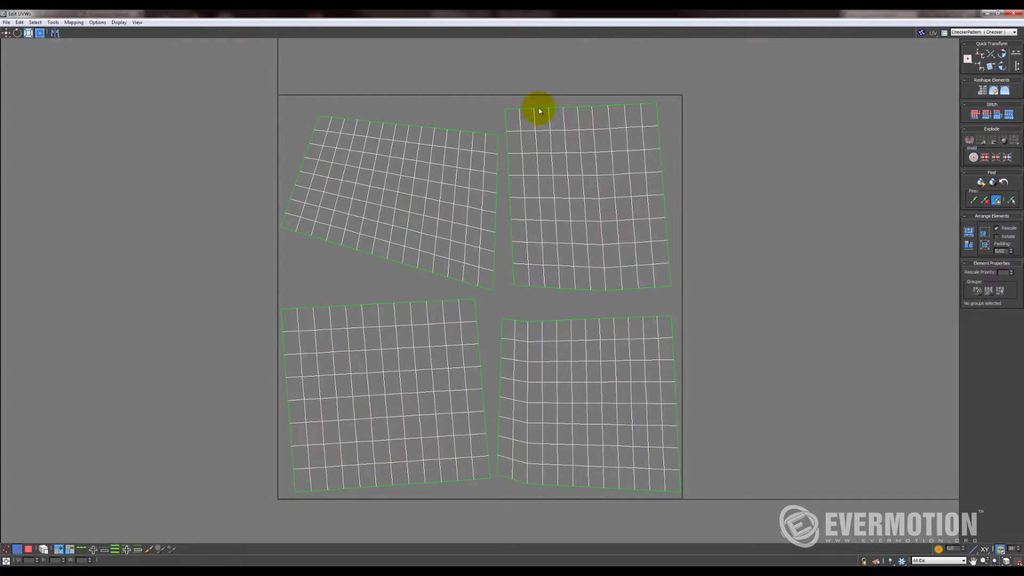
Step: Put away the UV editor and collapse the Unwrap UVW modifier into the Editable Poly using Collapse To
left_click(987, 14)
right_click(125, 99)
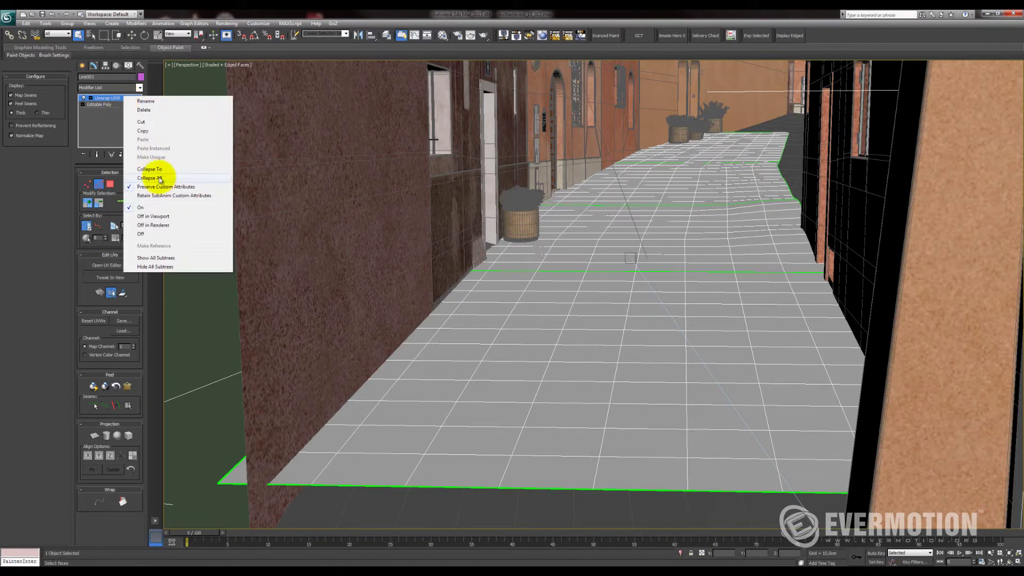
left_click(155, 169)
left_click(549, 325)
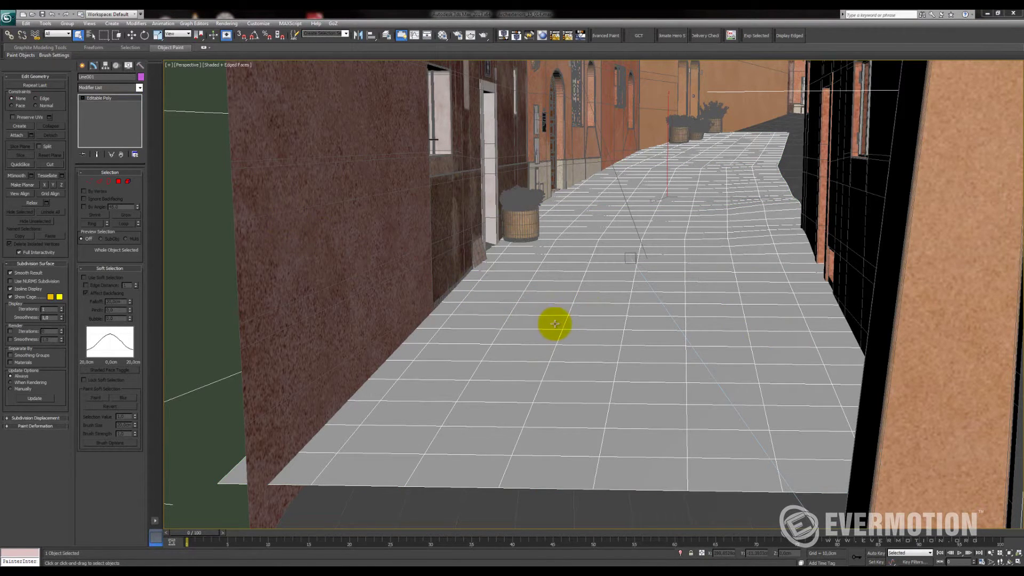
Step: Tessellate all polygons of the street ground mesh twice
middle_click_drag(537, 320, 651, 370)
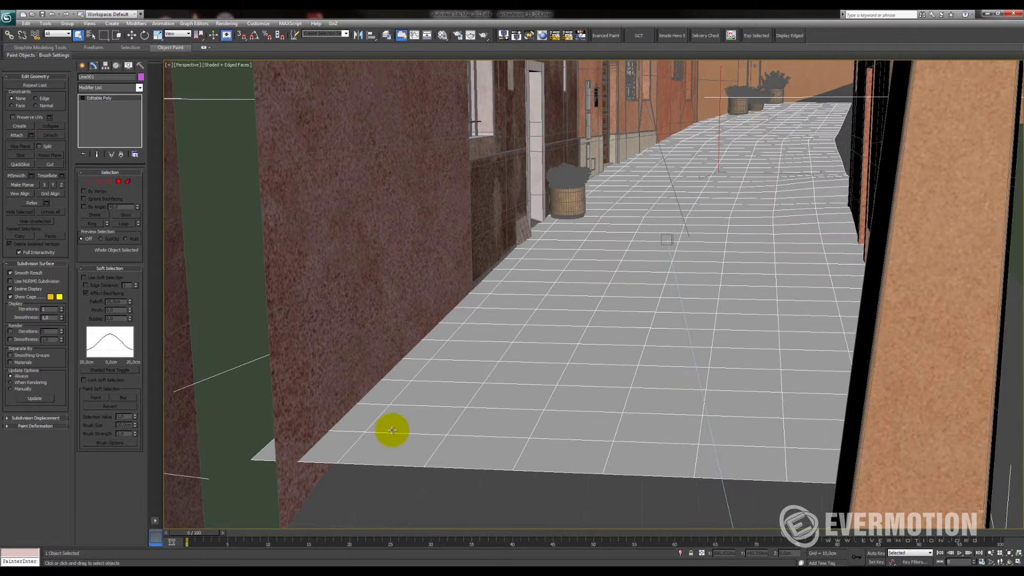
left_click(117, 182)
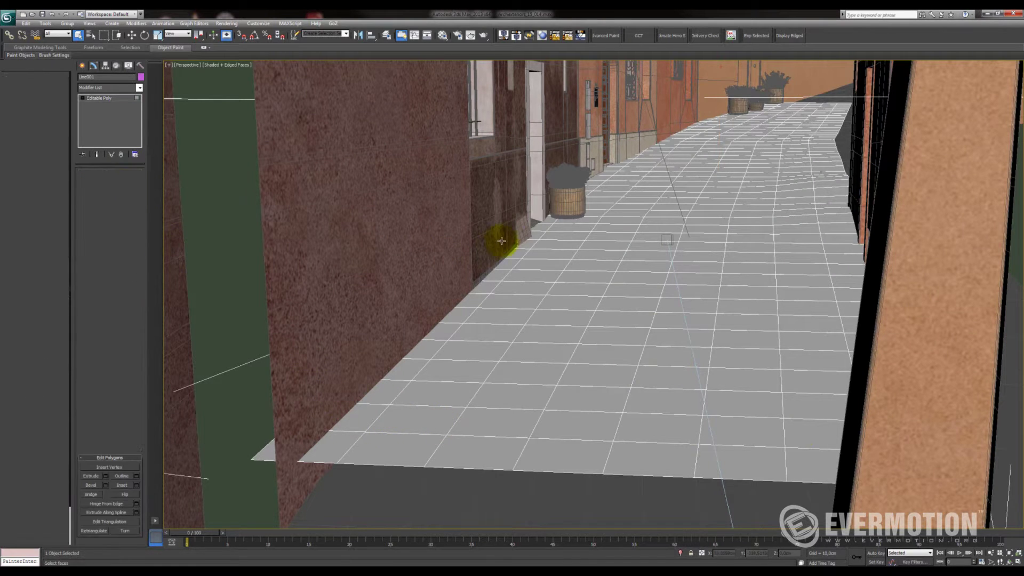
key("ctrl+a")
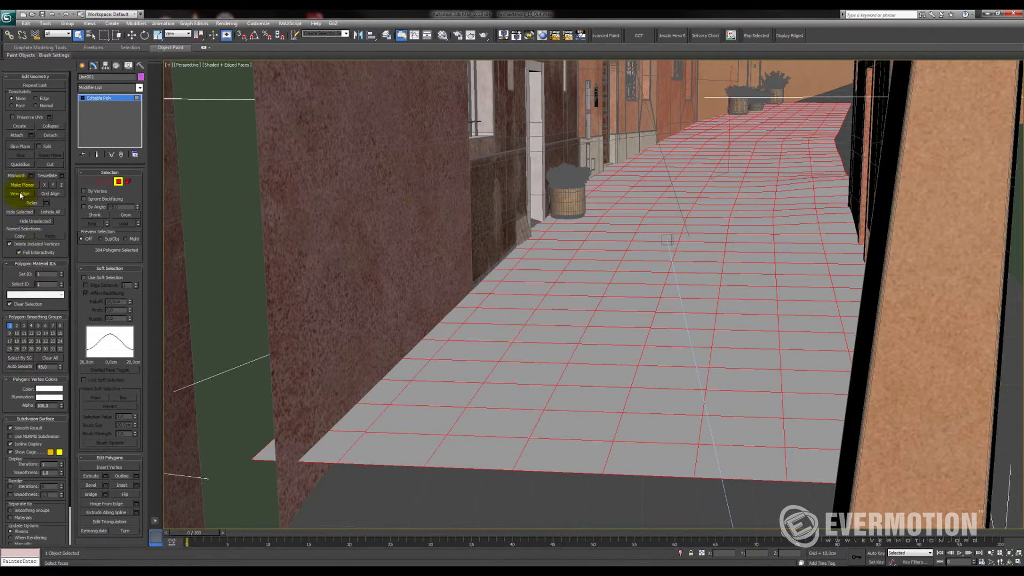
double_click(48, 176)
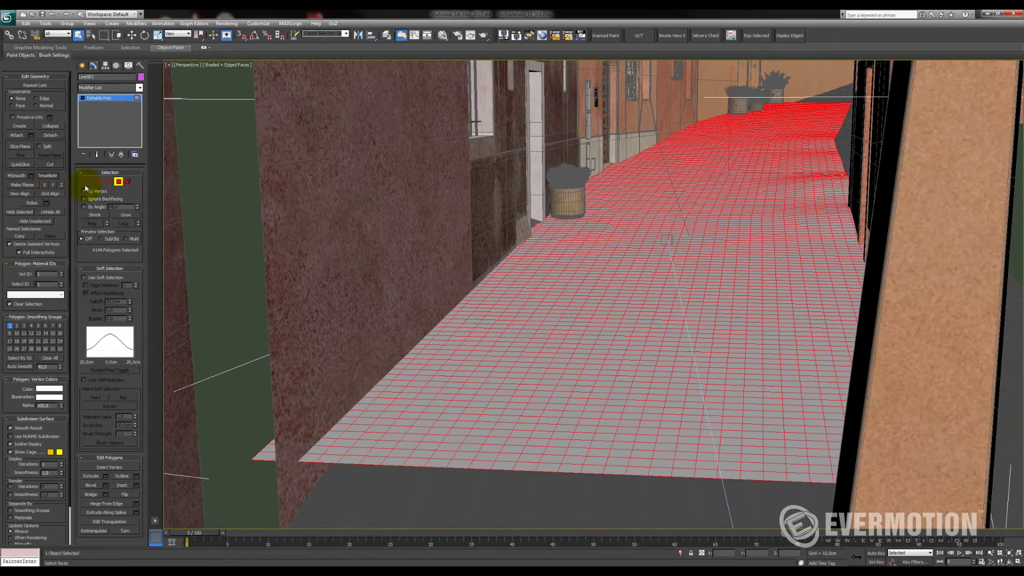
left_click(308, 214)
Step: Enter vertex editing and select the central vertices of the street mesh with rectangular regions, leaving out the strips along the walls
left_click(90, 183)
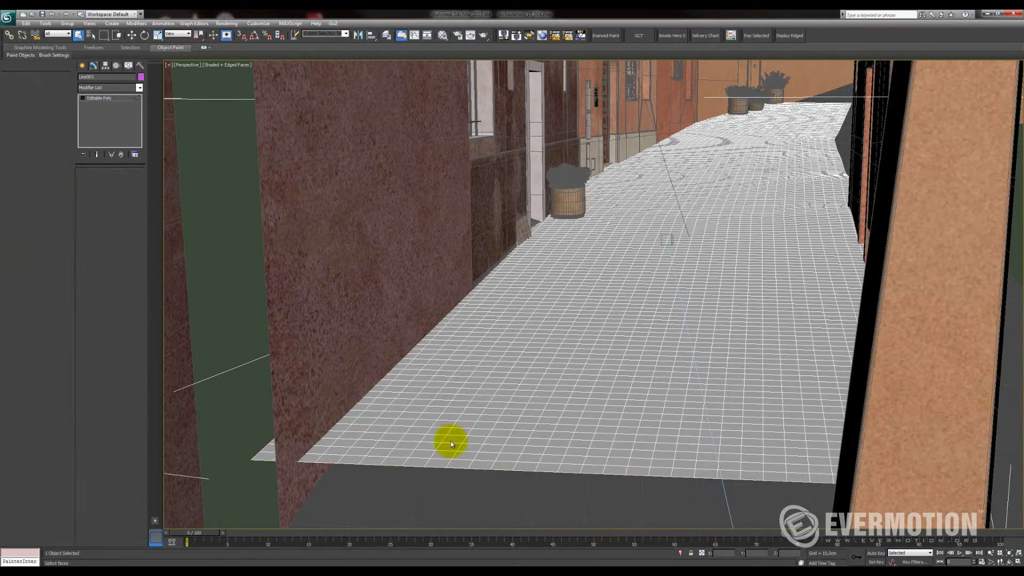
middle_click_drag(412, 482, 384, 464)
left_click_drag(361, 468, 443, 401)
middle_click_drag(443, 402, 566, 442, "alt")
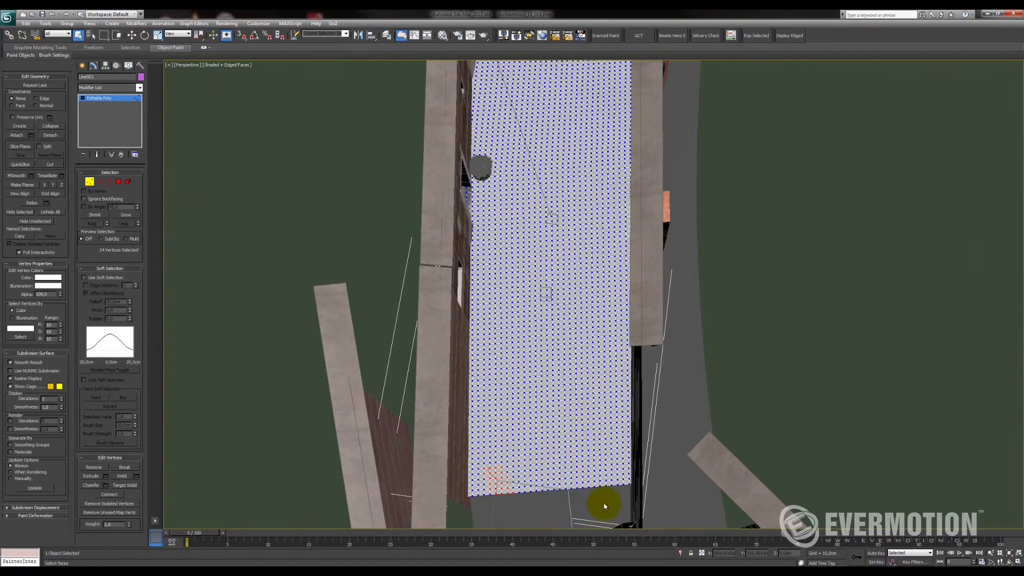
left_click_drag(605, 502, 490, 198)
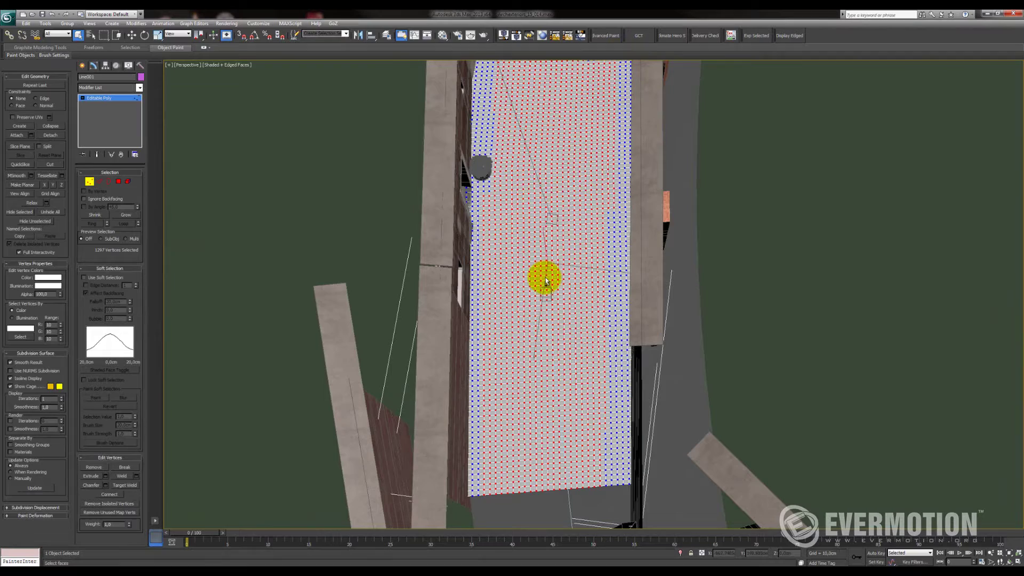
left_click_drag(621, 498, 620, 493, "ctrl")
middle_click_drag(621, 421, 633, 393, "alt")
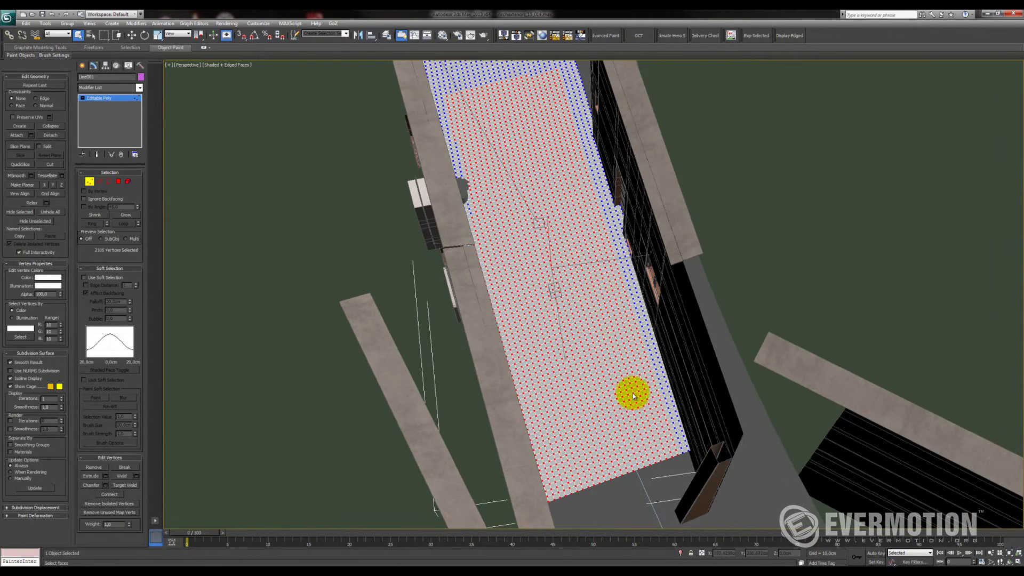
middle_click_drag(520, 172, 533, 378)
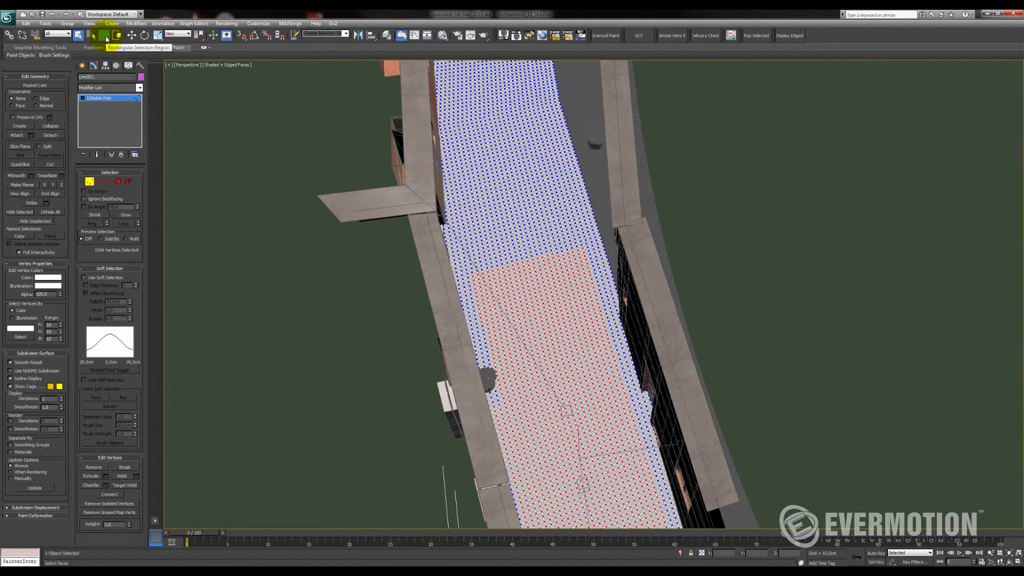
Step: Switch to Paint Selection Region and select the vertices down the middle of the whole street, excluding the strips beside the walls
left_click_drag(105, 93, 104, 86)
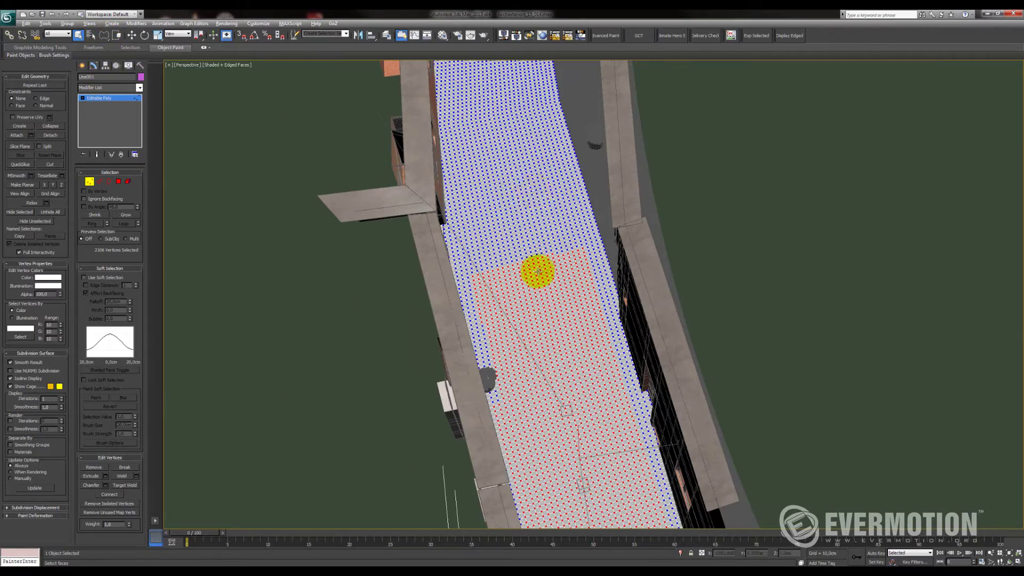
middle_click_drag(552, 257, 512, 282, "alt")
key("shift+z")
key("shift+z")
key("shift+z")
key("shift+z")
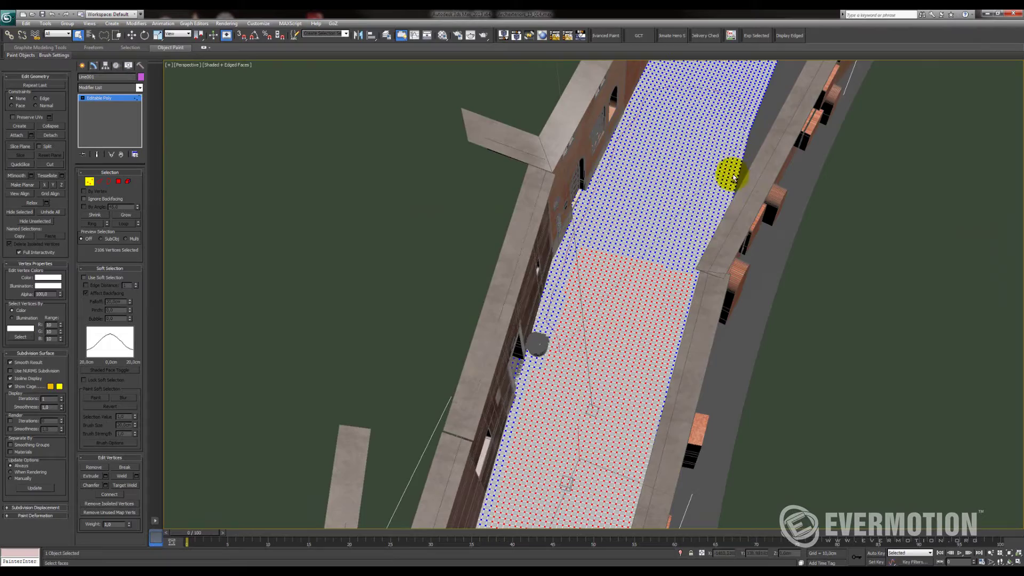
left_click_drag(660, 364, 587, 361)
mouse_move(587, 361)
middle_mouse_down("alt")
mouse_move(560, 377)
mouse_move(561, 441)
mouse_move(582, 446)
mouse_move(680, 366)
mouse_move(660, 291)
mouse_move(576, 331)
mouse_move(591, 311)
middle_mouse_up("alt")
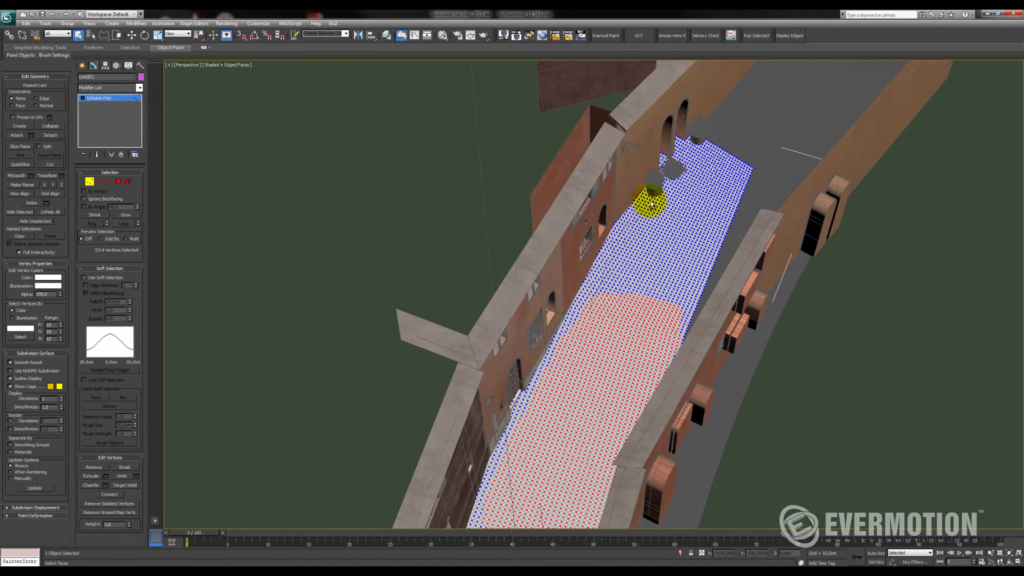
mouse_move(715, 166)
left_mouse_down("ctrl")
mouse_move(707, 238)
mouse_move(664, 342)
mouse_move(624, 337)
left_mouse_up("ctrl")
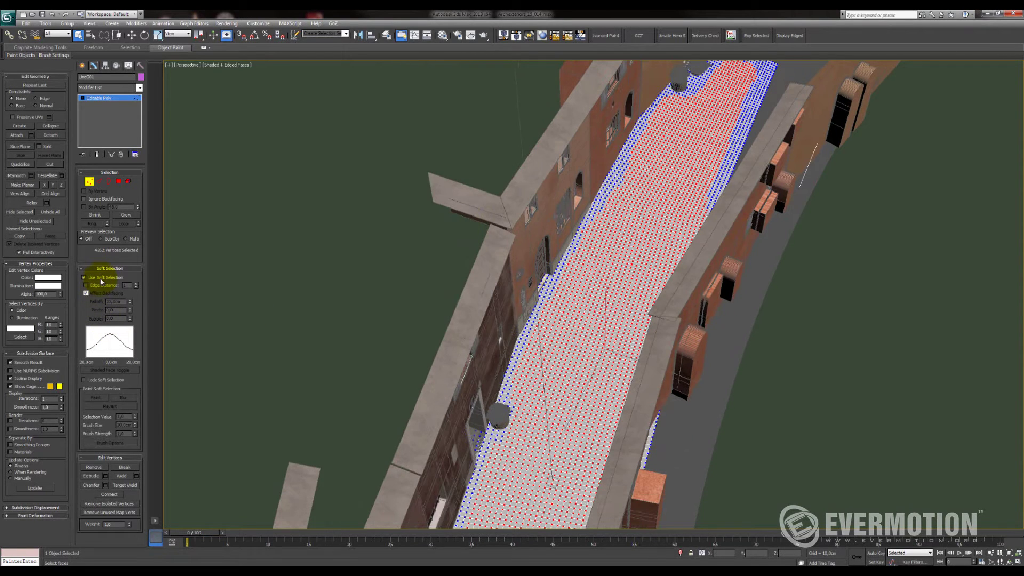
Step: Turn on soft selection with a 51 cm falloff and lower the street's central vertices slightly, finishing the vertex editing
left_click(101, 281)
left_click_drag(130, 302, 130, 238)
right_click(590, 269)
left_click(603, 278)
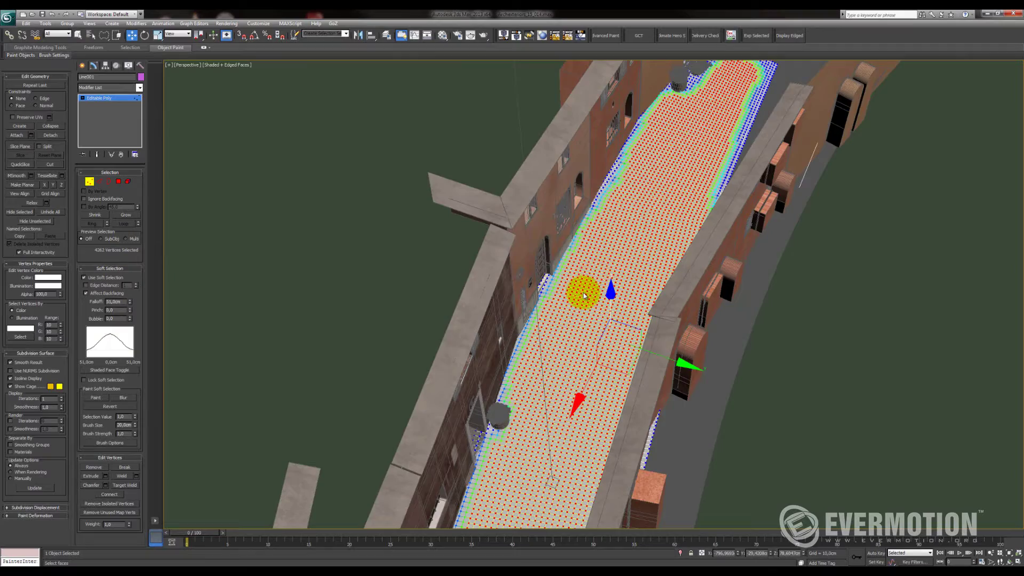
scroll(555, 329, "down", 3)
key("alt+w")
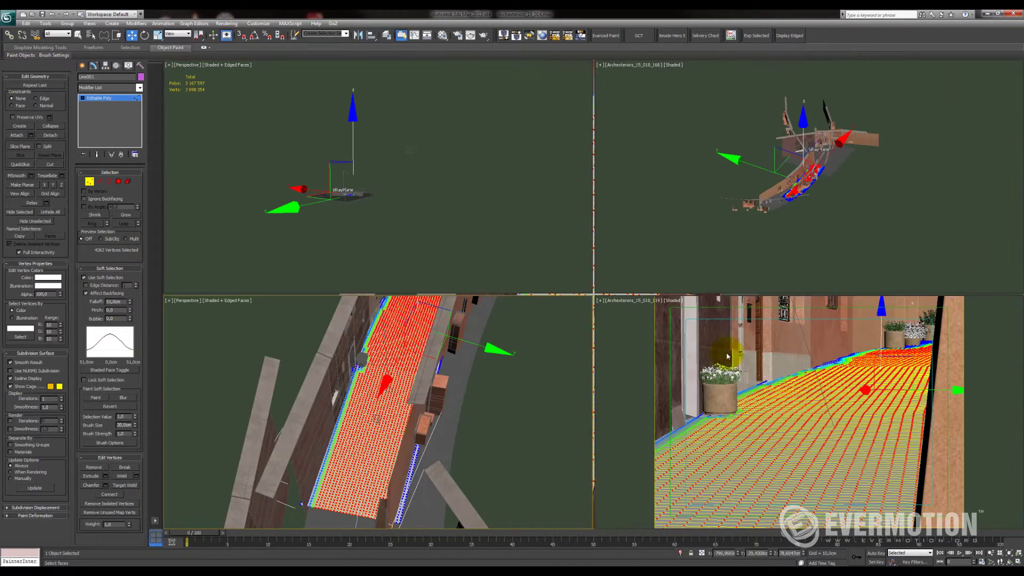
key("alt+w")
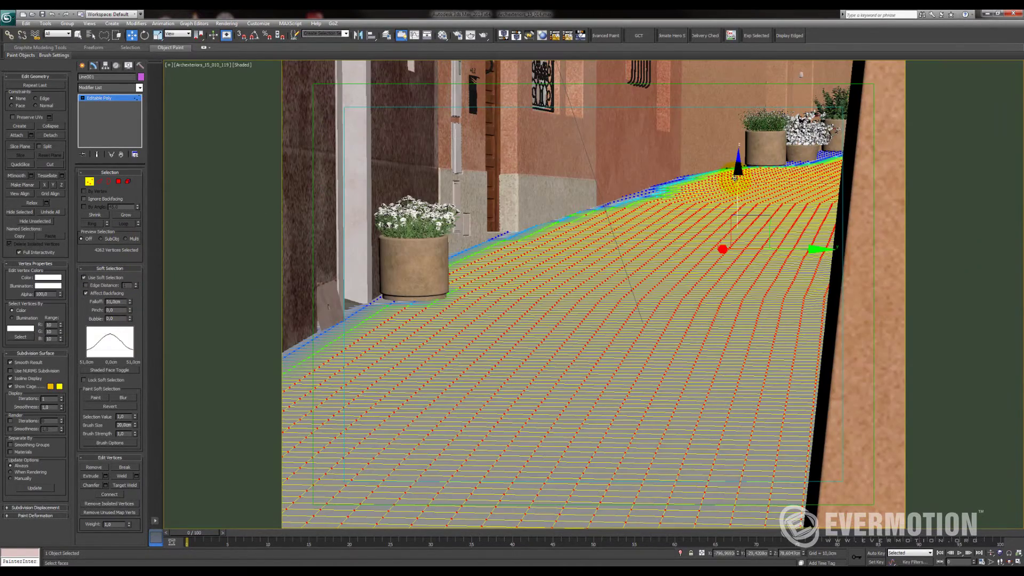
left_click_drag(738, 172, 735, 182)
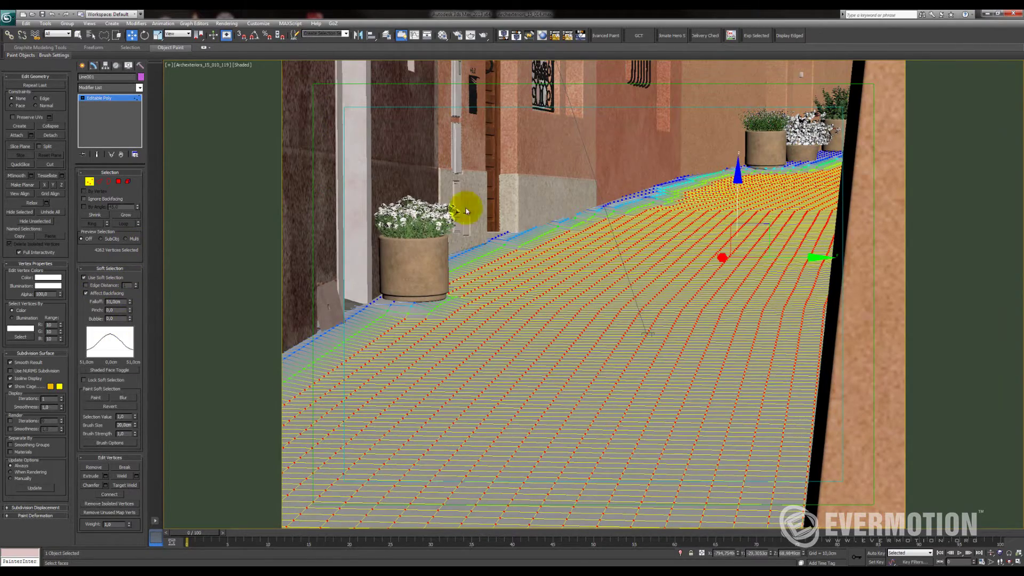
left_click(396, 178)
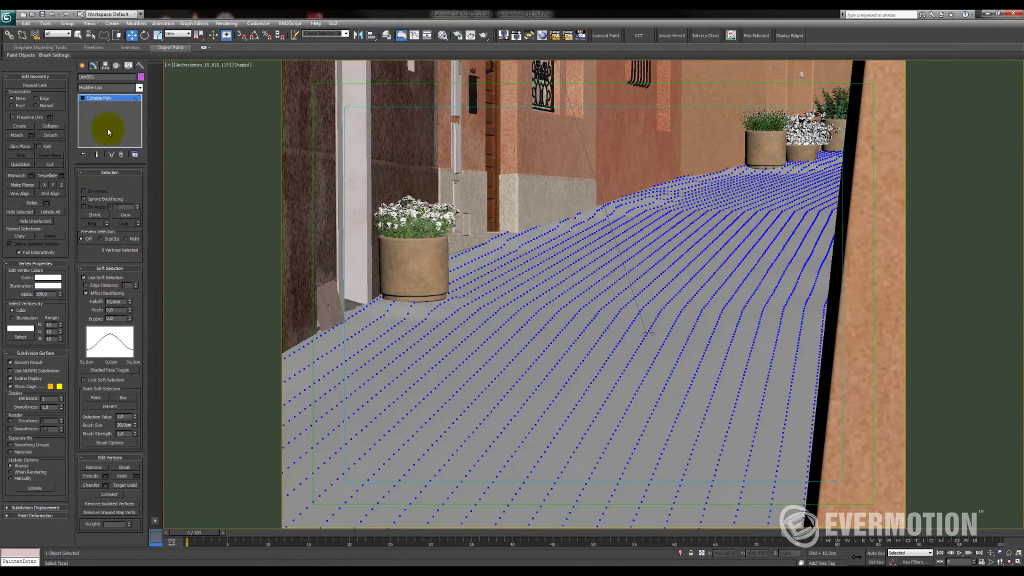
left_click(112, 99)
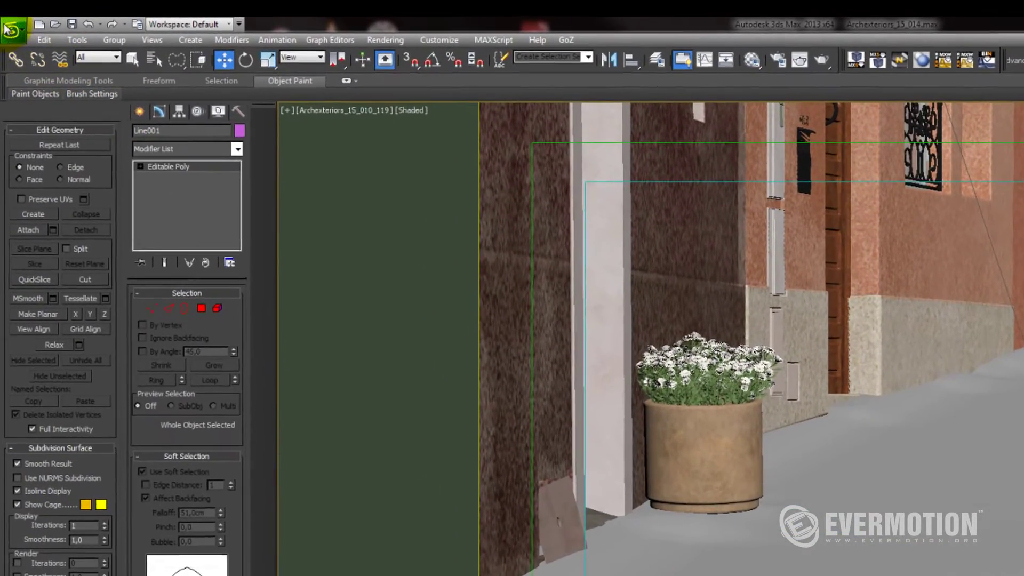
Step: Set up an Export Selected of the street mesh with the OBJ exporter, choosing temp.OBJ on the Desktop as the target file
left_click(11, 29)
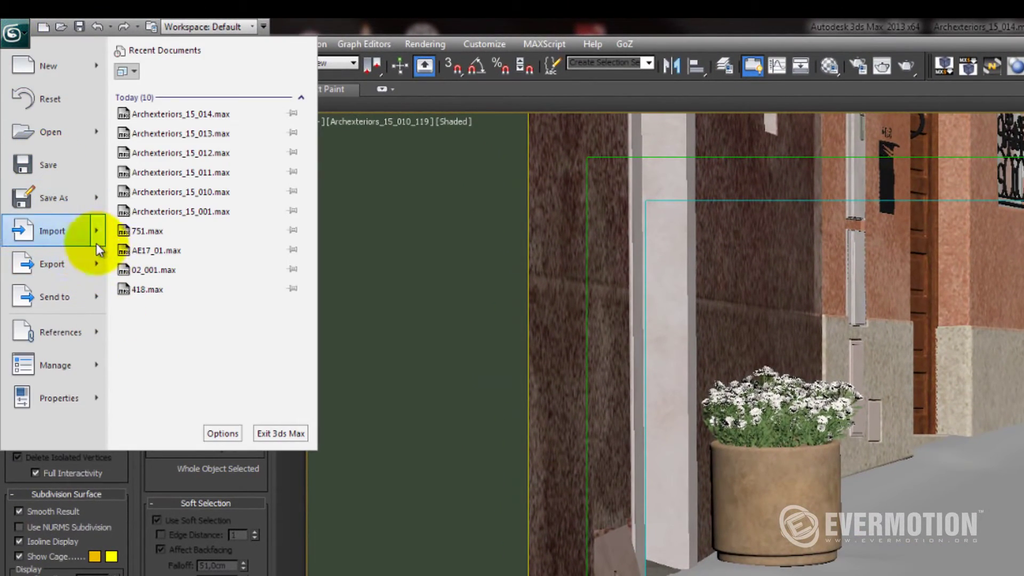
mouse_move(99, 262)
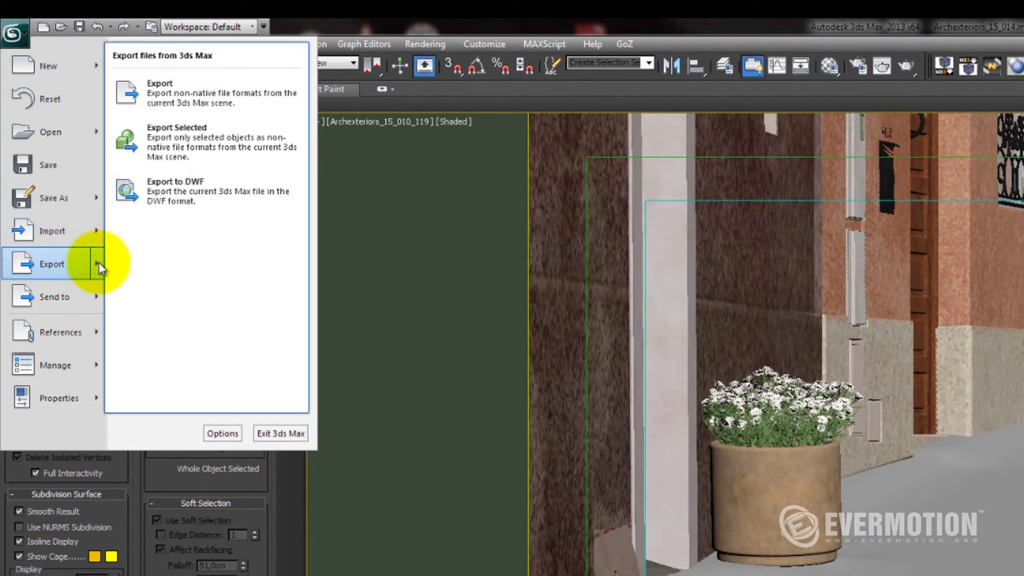
left_click(222, 143)
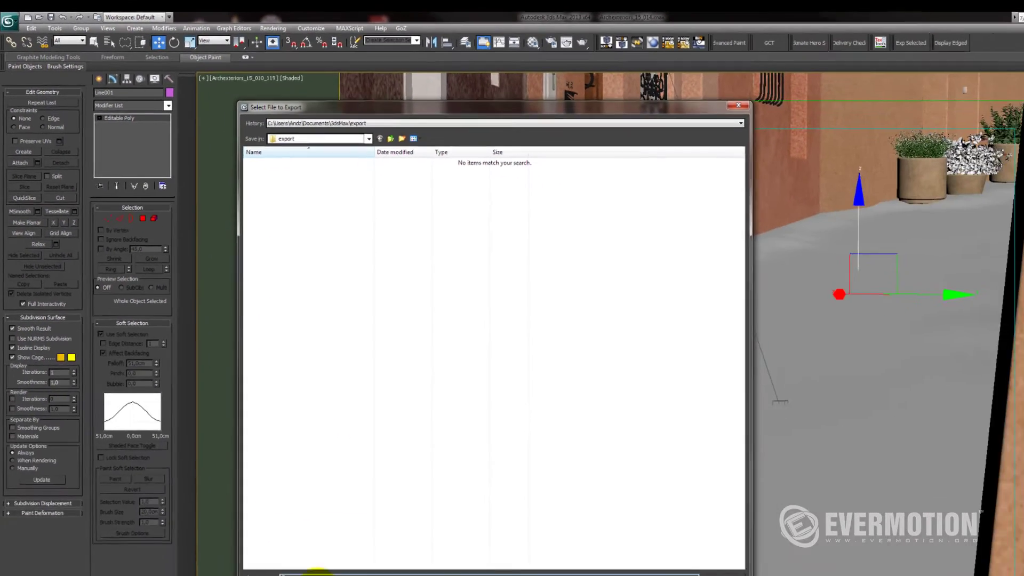
left_click(269, 492)
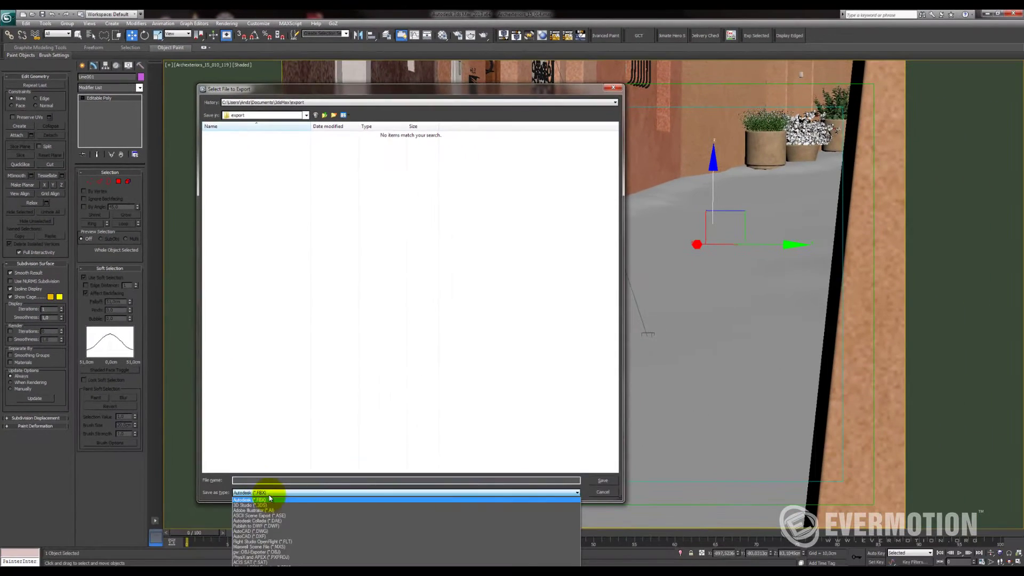
left_click(278, 551)
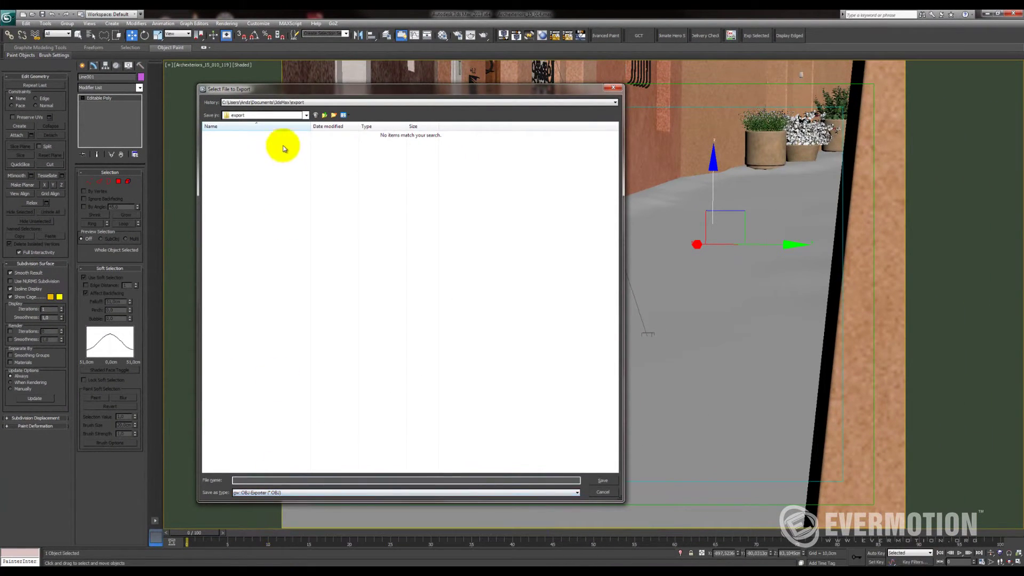
left_click(264, 115)
left_click(238, 125)
left_click(323, 235)
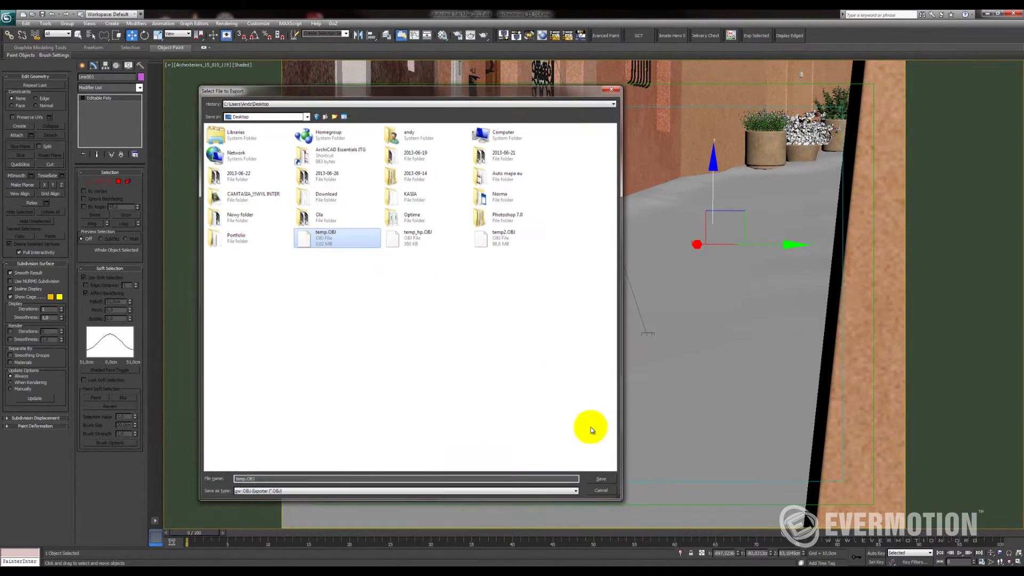
Step: Overwrite the existing temp.OBJ and complete the OBJ export with the ZBrush preset
key("Return")
left_click(528, 318)
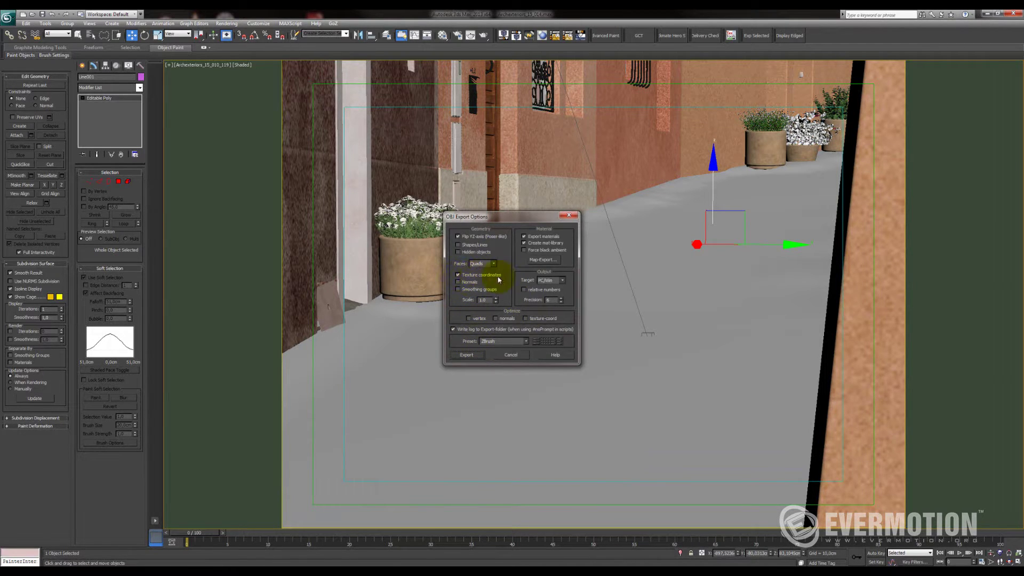
left_click(469, 355)
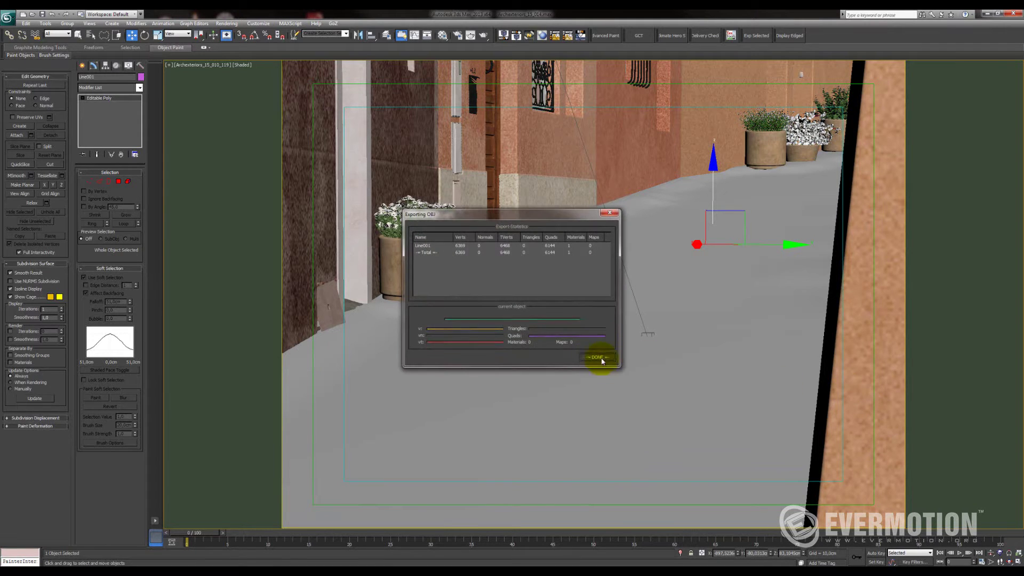
left_click(599, 358)
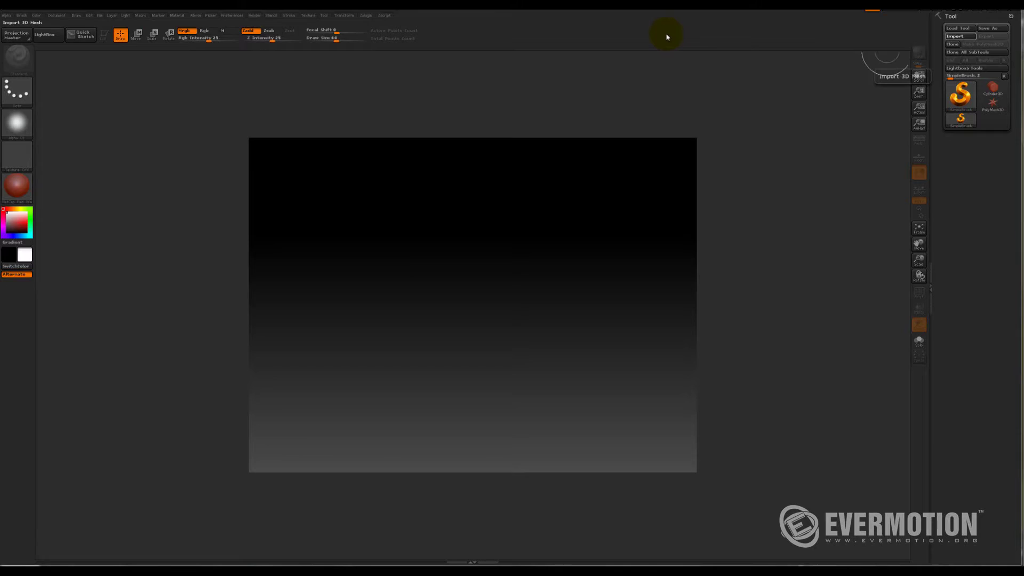
Step: Switch to ZBrush and import temp.OBJ from the desktop as a tool
left_click(959, 36)
left_click(30, 81)
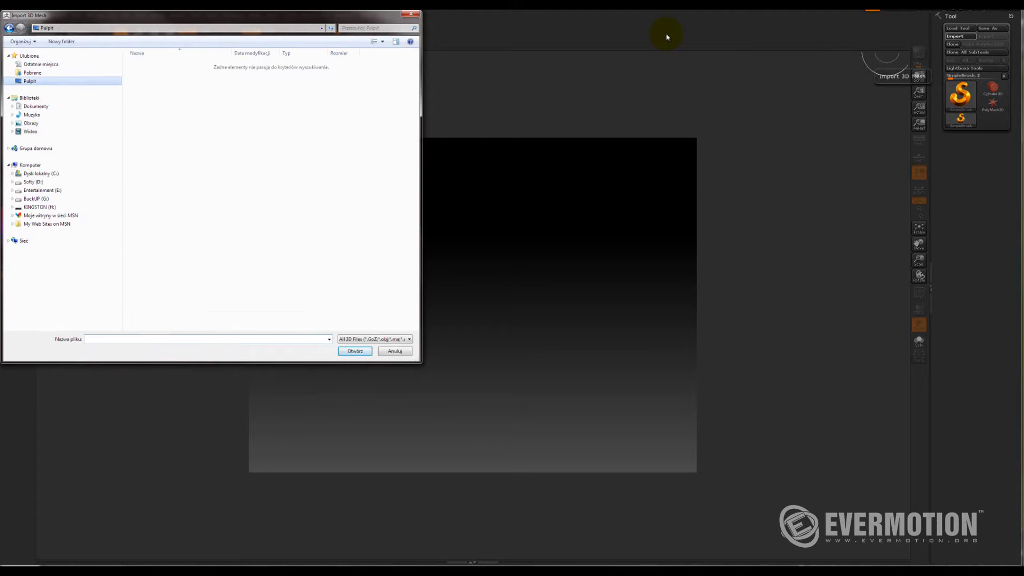
double_click(191, 279)
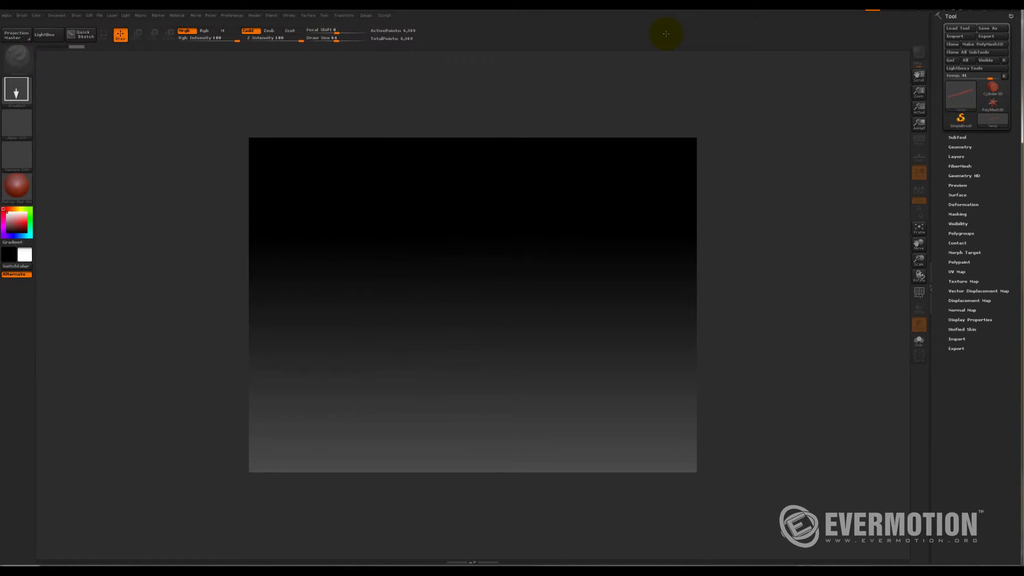
Step: Place the street mesh on the canvas in Edit mode and turn it so its upper surface fills the view
key("t")
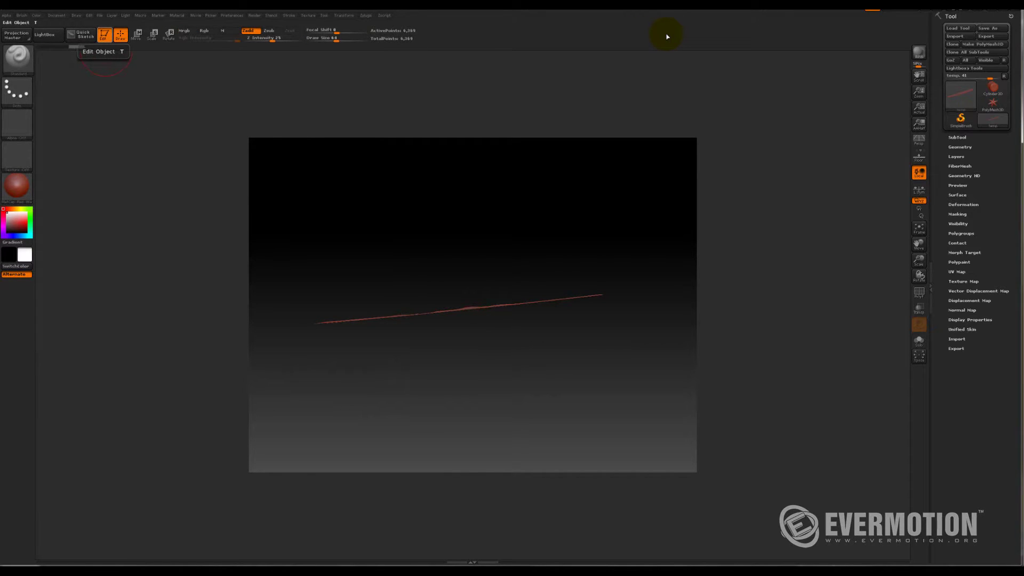
mouse_move(414, 188)
left_mouse_down()
mouse_move(414, 346)
mouse_move(451, 194)
mouse_move(592, 224)
left_mouse_up()
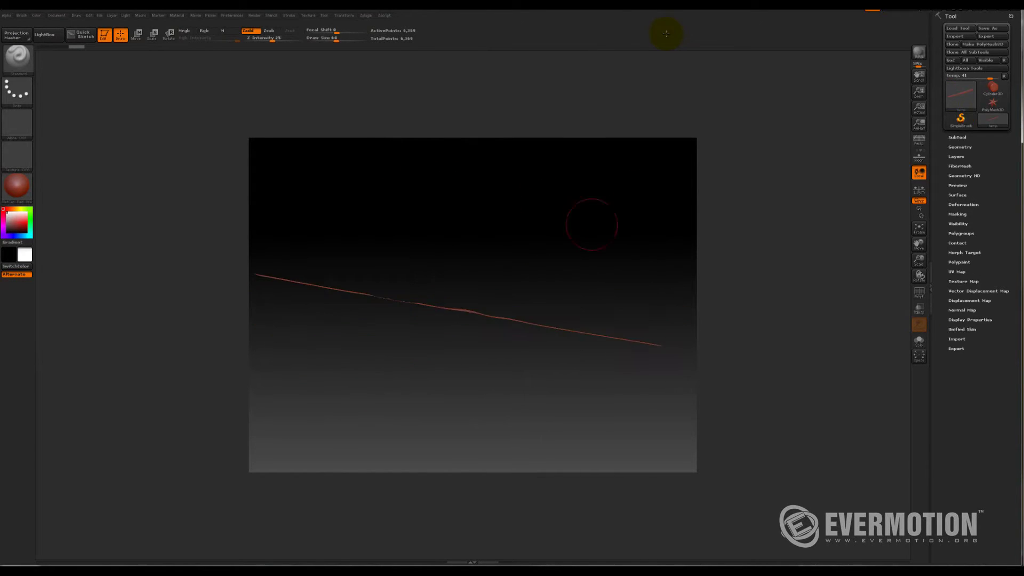
mouse_move(666, 33)
left_mouse_down()
mouse_move(663, 233)
mouse_move(881, 88)
mouse_move(918, 93)
mouse_move(918, 117)
mouse_move(666, 33)
mouse_move(672, 237)
mouse_move(666, 33)
left_mouse_up()
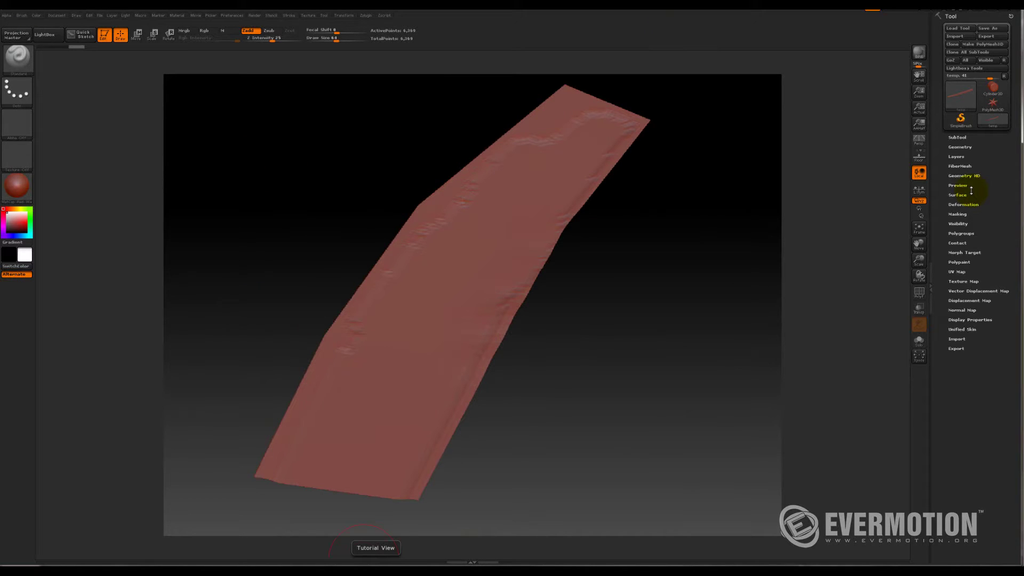
left_click_drag(576, 317, 604, 318)
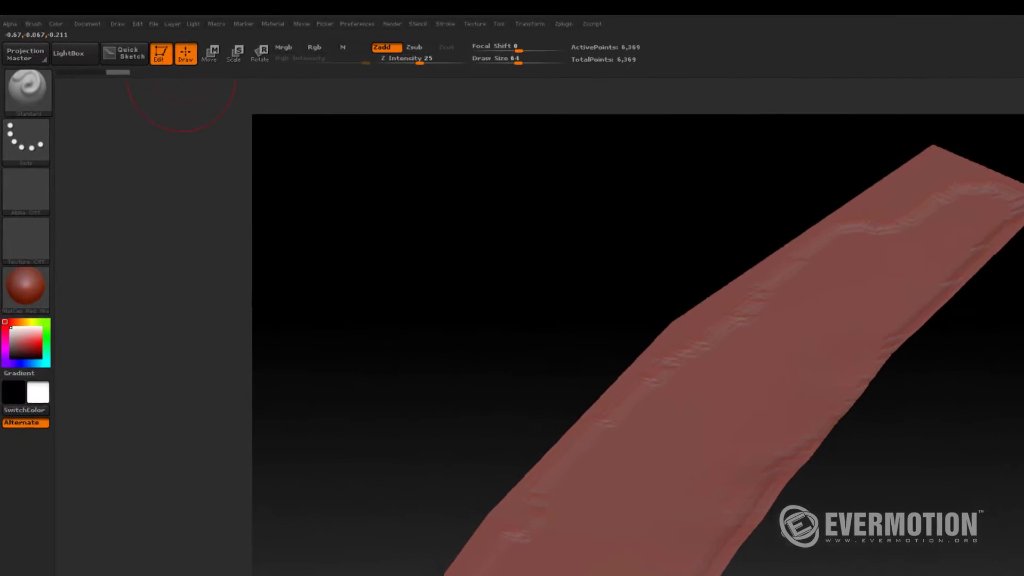
Step: Load the footprint brush preset from the Stamp project's Brush folder
left_click(21, 15)
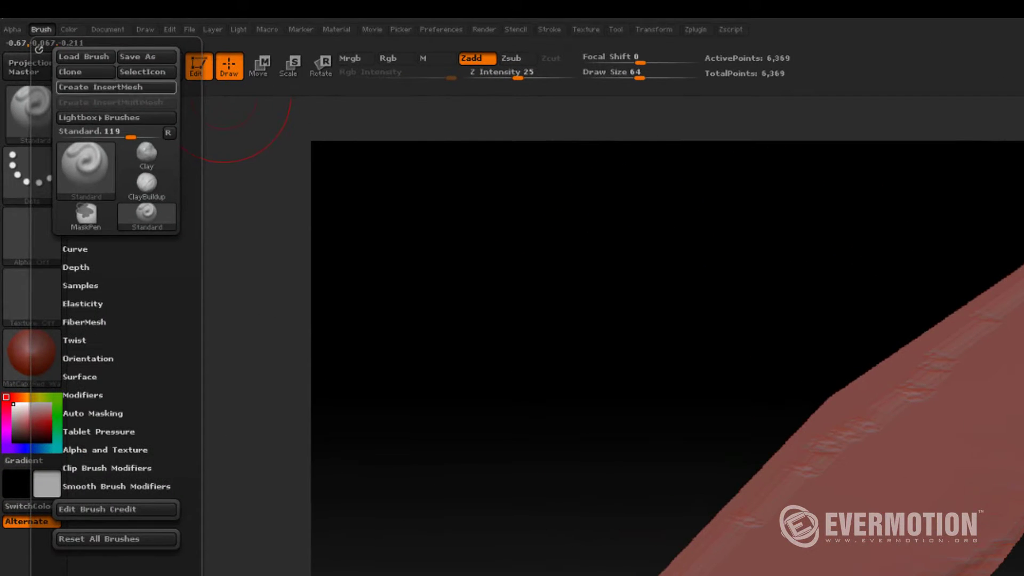
left_click(84, 56)
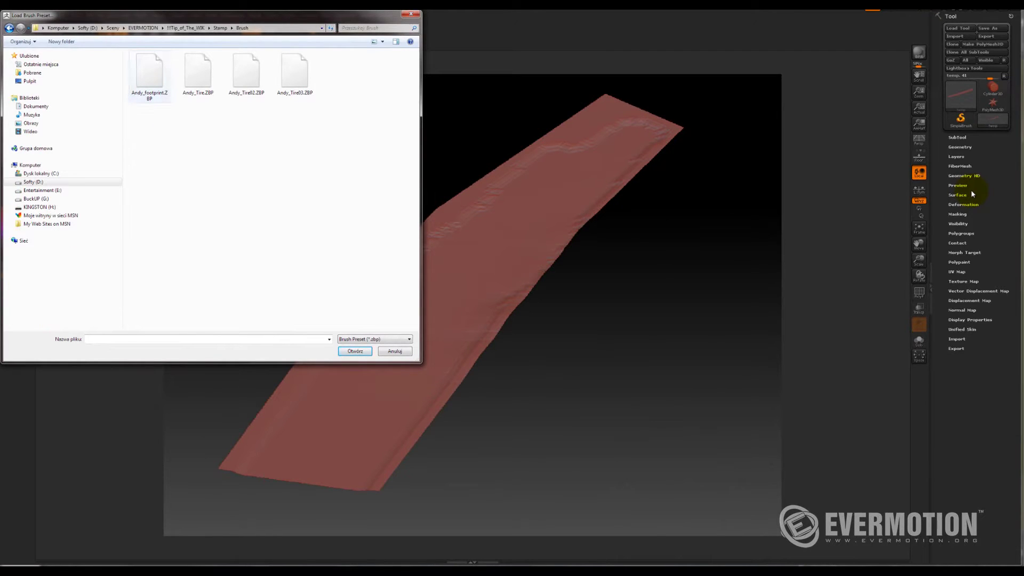
left_click(149, 76)
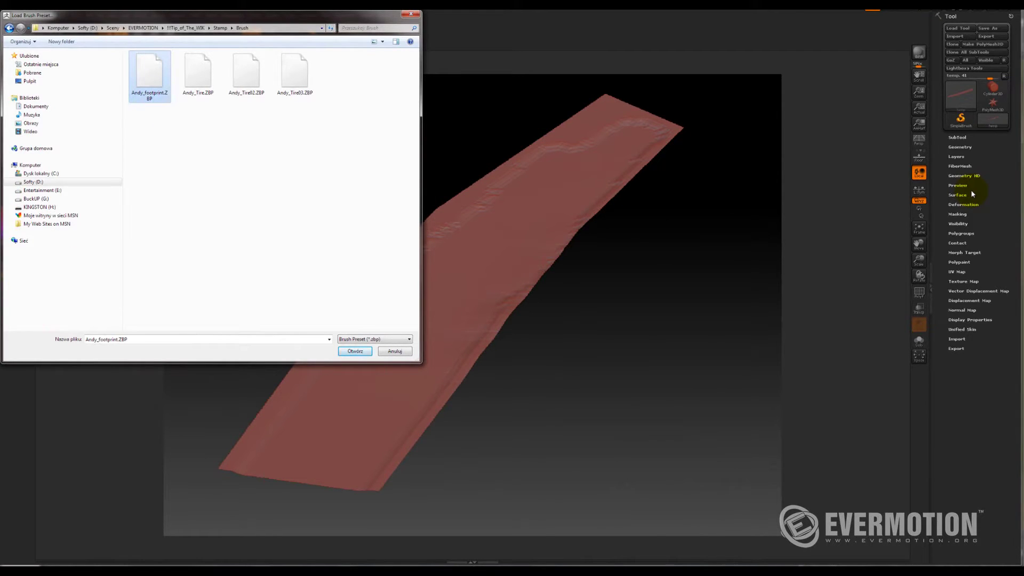
key("Return")
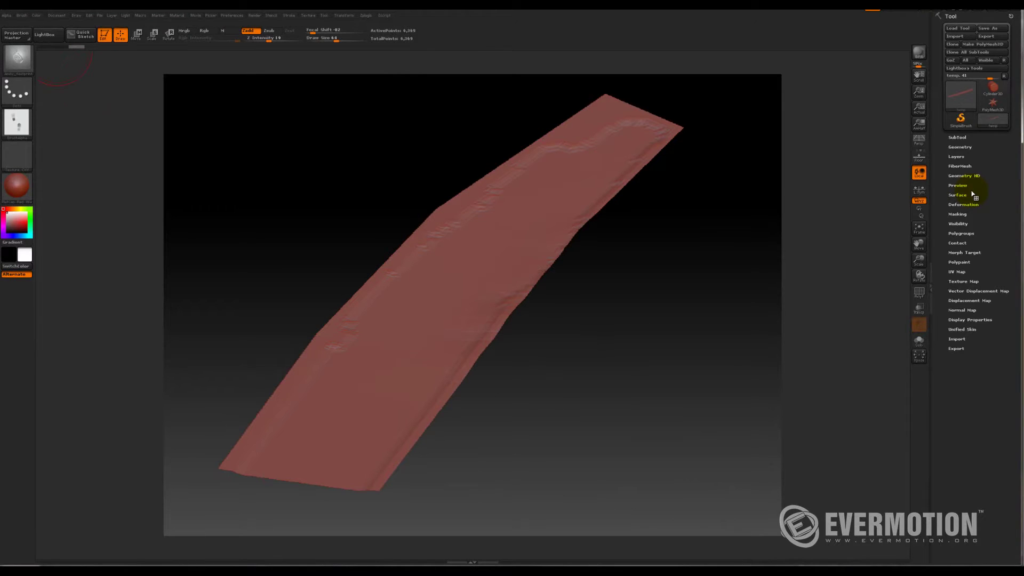
Step: Load the Andy_Tire03.ZBP brush preset from the Stamp project's Brush folder
left_click(21, 15)
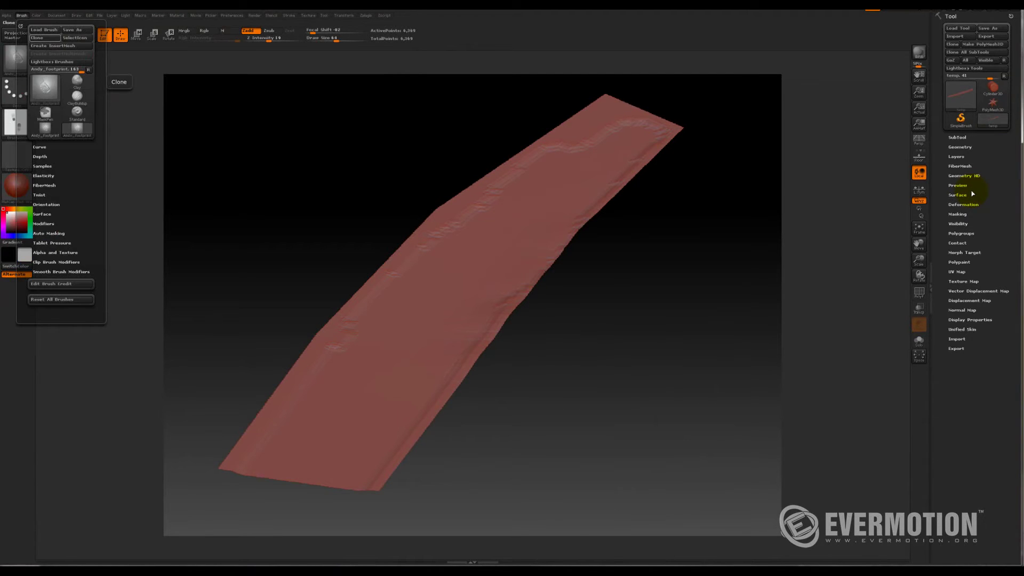
left_click(43, 29)
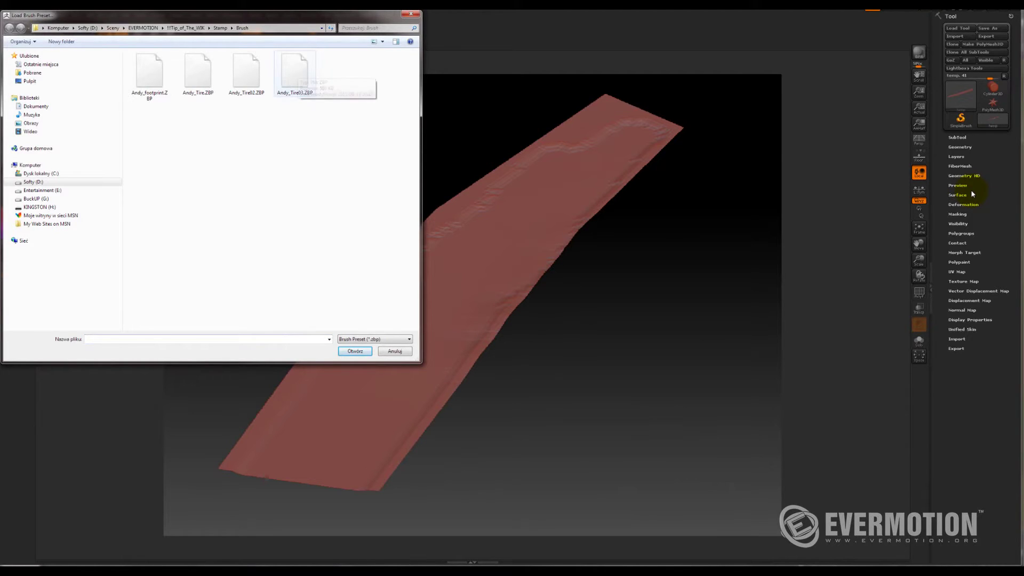
left_click(294, 73)
key("Return")
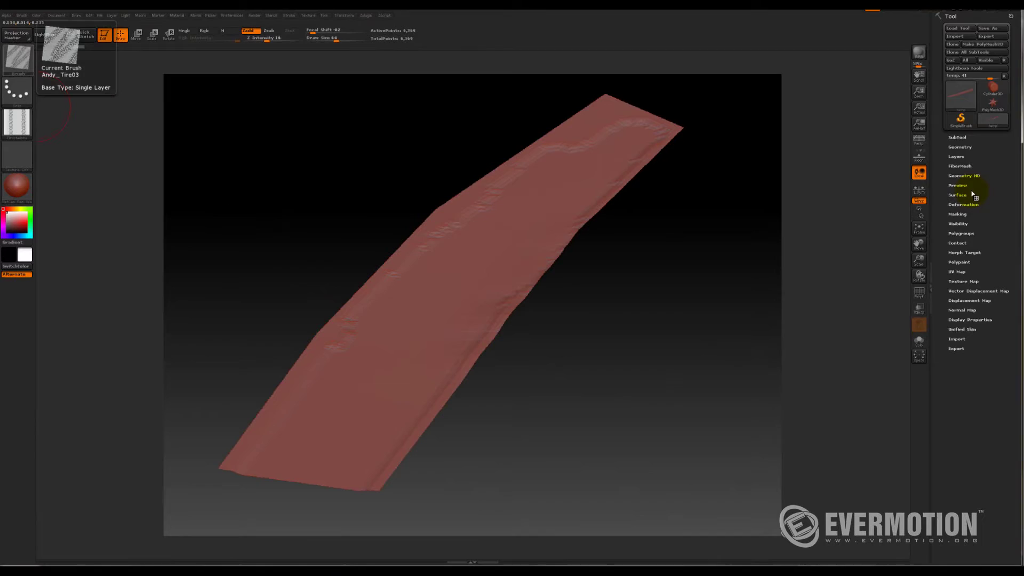
Step: Select the Andy_footprint brush and check the street mesh's polygon density with the polyframe display
key("b")
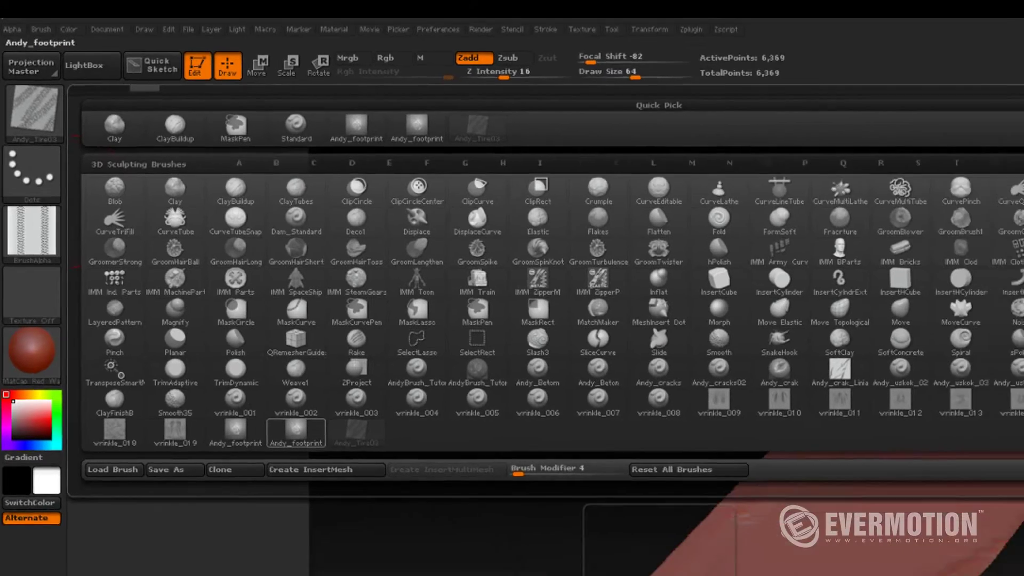
left_click(330, 486)
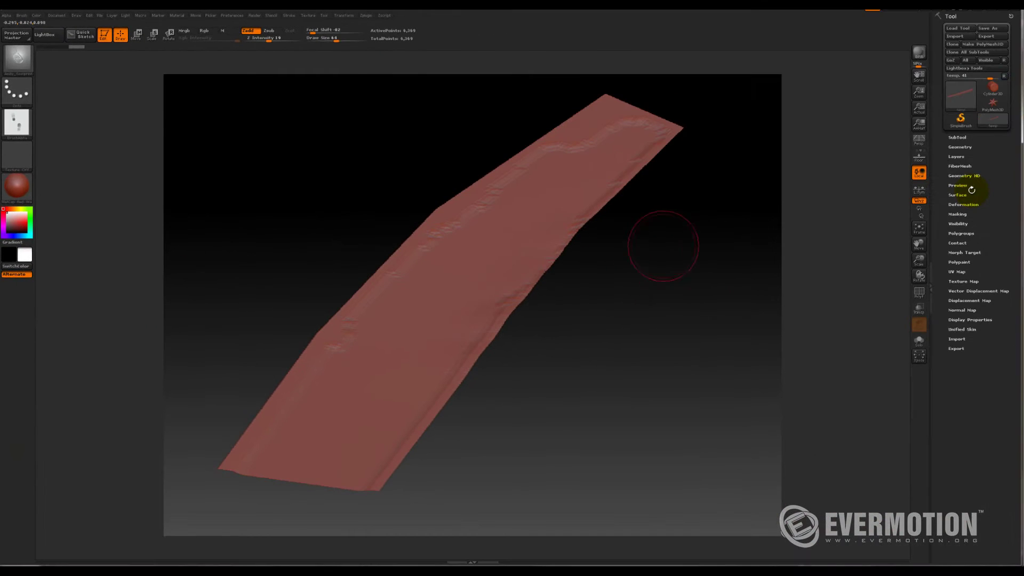
mouse_move(700, 220)
left_mouse_down("alt")
mouse_move(715, 210)
mouse_move(715, 251)
mouse_move(715, 230)
mouse_move(688, 224)
left_mouse_up("alt")
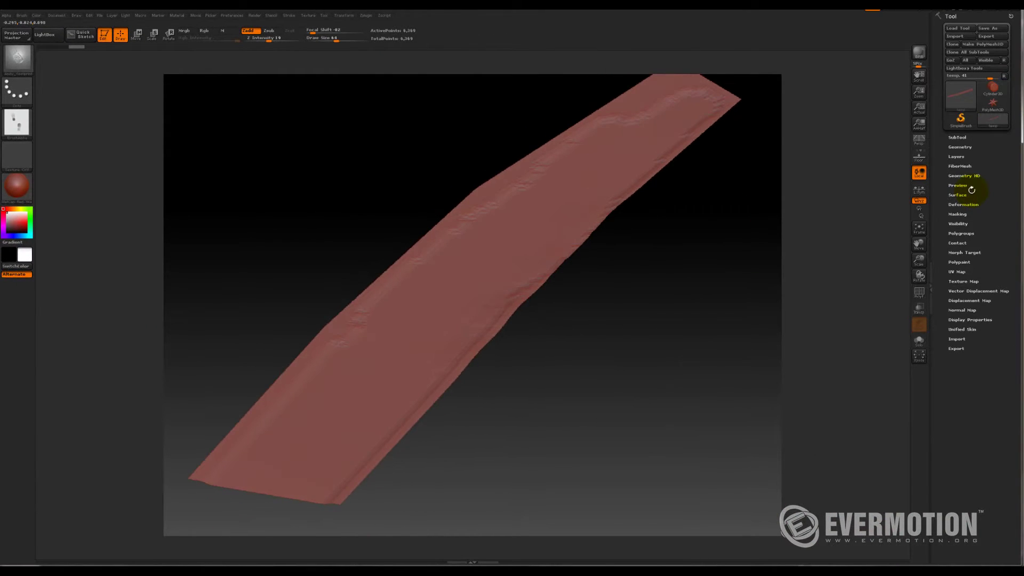
left_click_drag(972, 190, 971, 190)
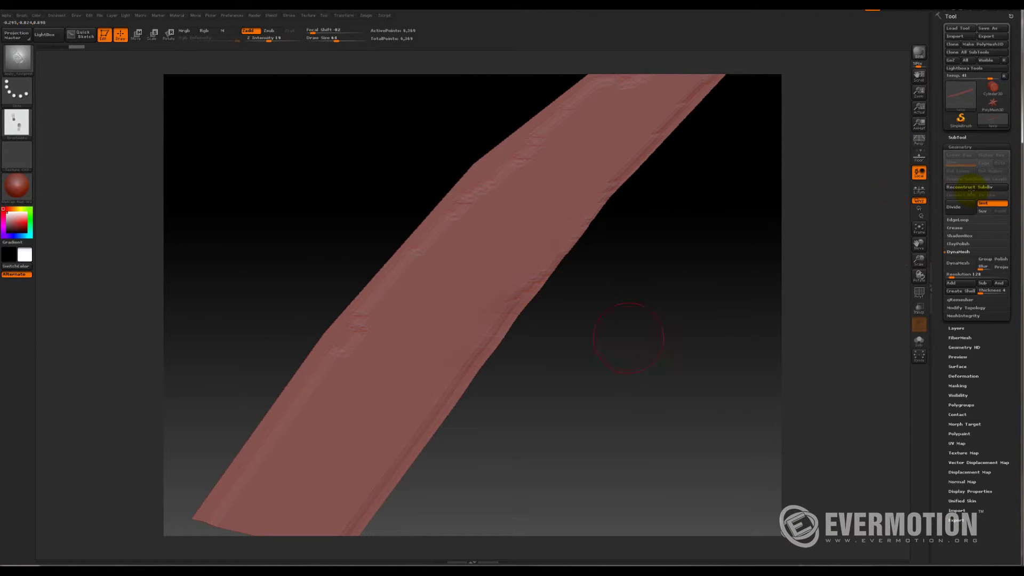
mouse_move(628, 337)
left_mouse_down("alt")
mouse_move(660, 301)
mouse_move(660, 341)
mouse_move(623, 342)
mouse_move(624, 384)
left_mouse_up("alt")
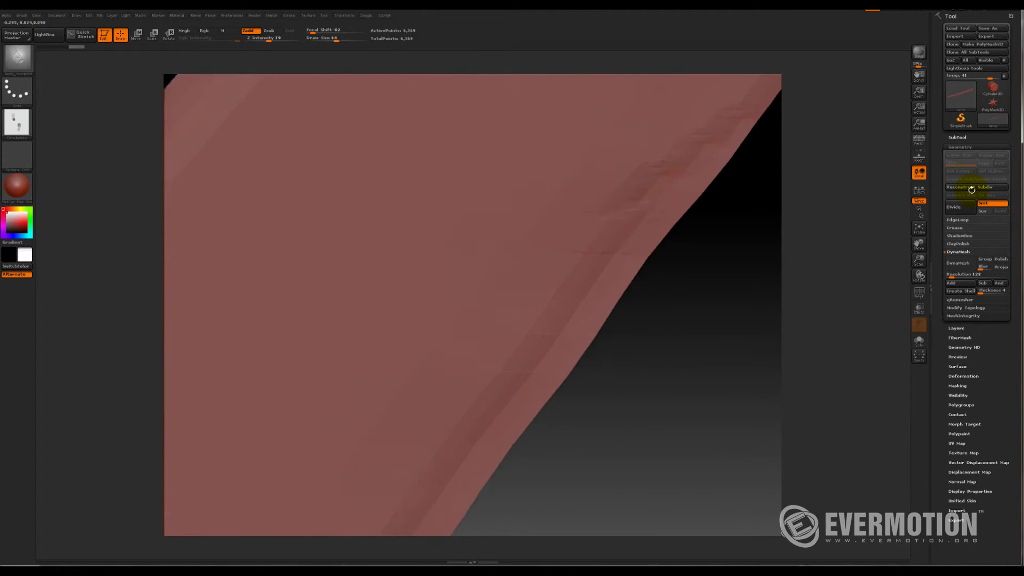
key("shift+f")
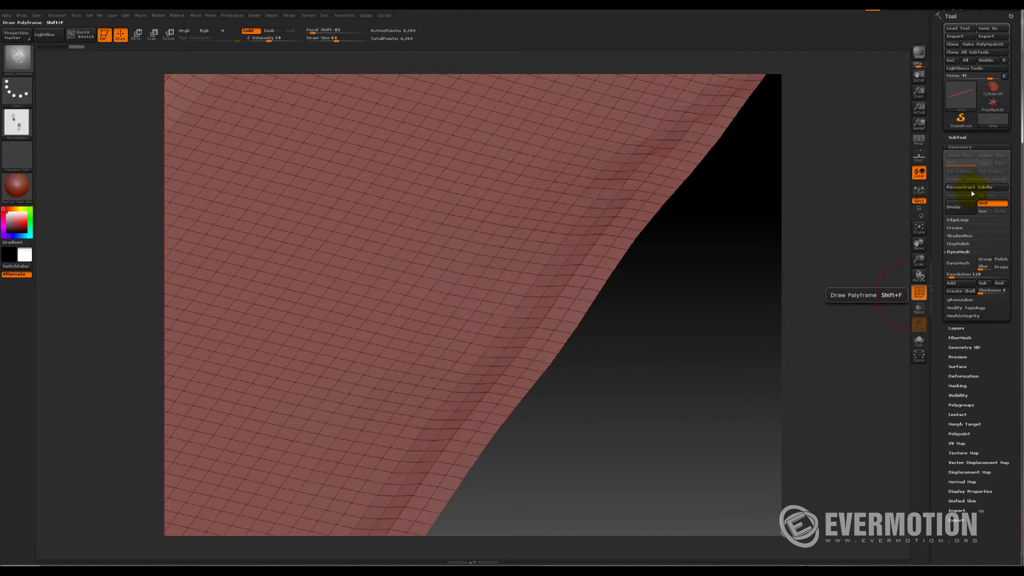
key("shift+f")
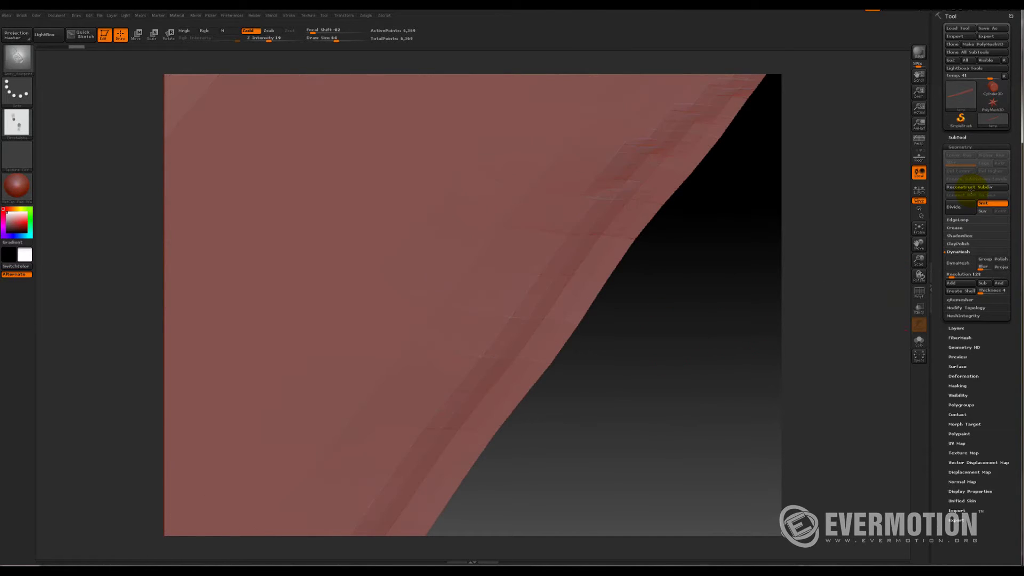
Step: Subdivide the street mesh up to subdivision level 5
left_click_drag(688, 341, 655, 295, "alt")
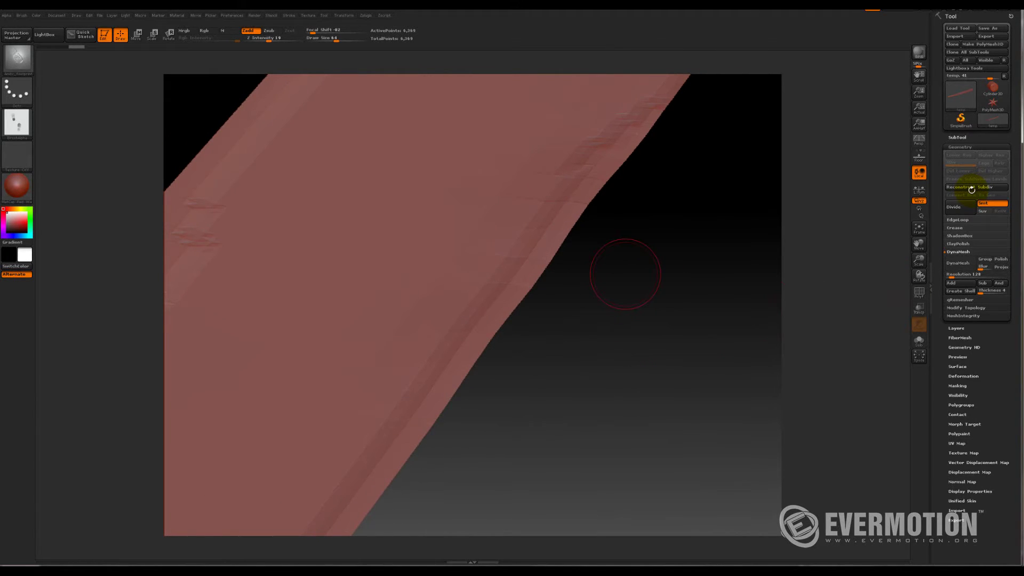
key("ctrl+d")
key("ctrl+d")
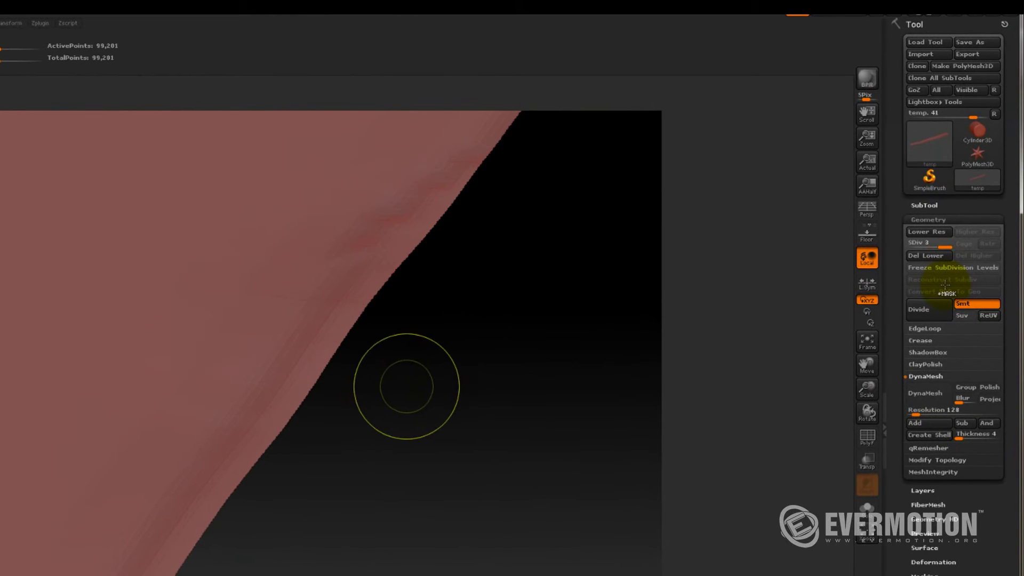
key("ctrl+d")
key("ctrl+d")
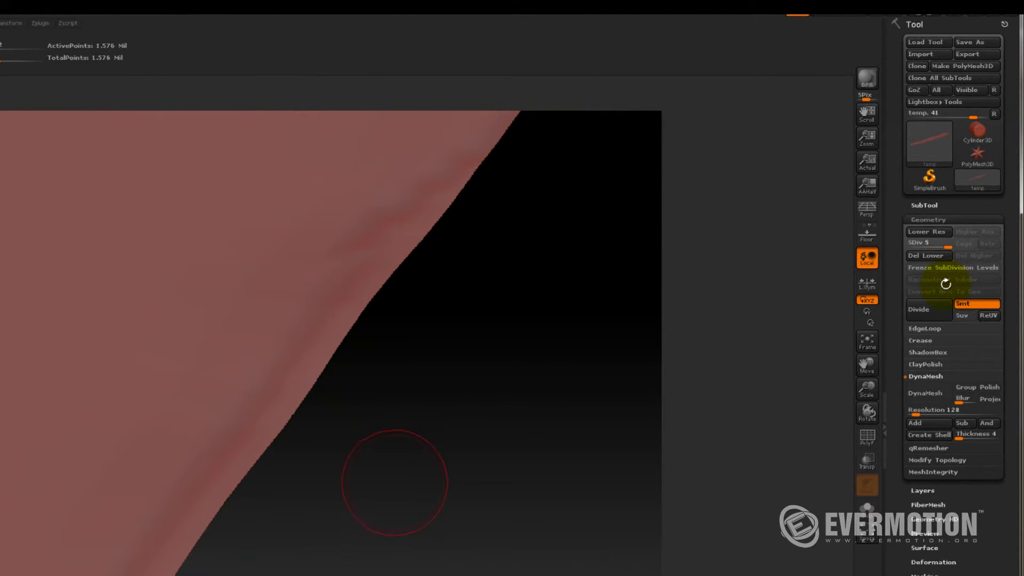
Step: Try a trail of footprints across the street surface, inspect the print detail up close, and undo the stroke
left_click_drag(394, 482, 539, 467)
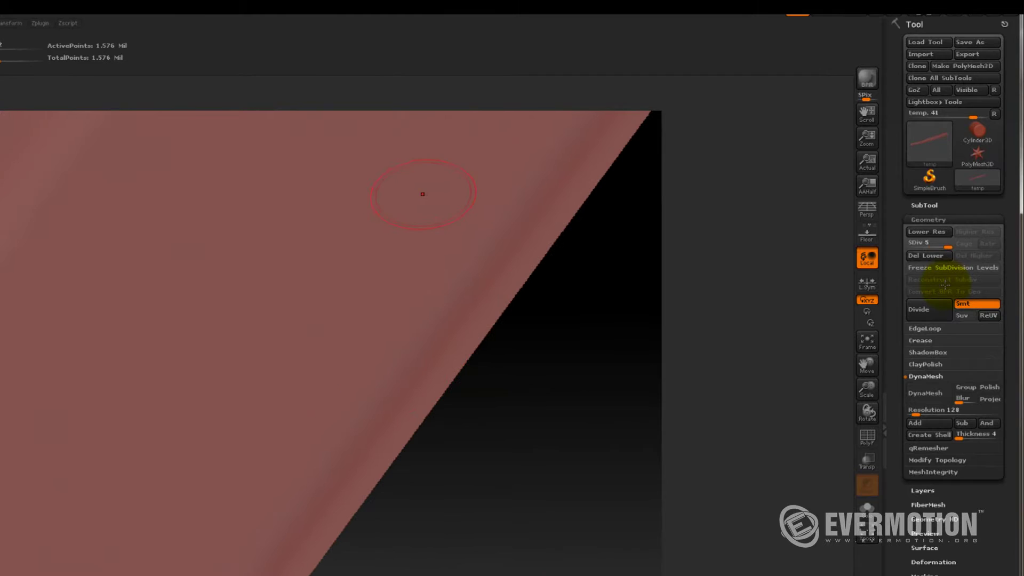
mouse_move(423, 194)
left_mouse_down()
mouse_move(292, 352)
mouse_move(162, 574)
left_mouse_up()
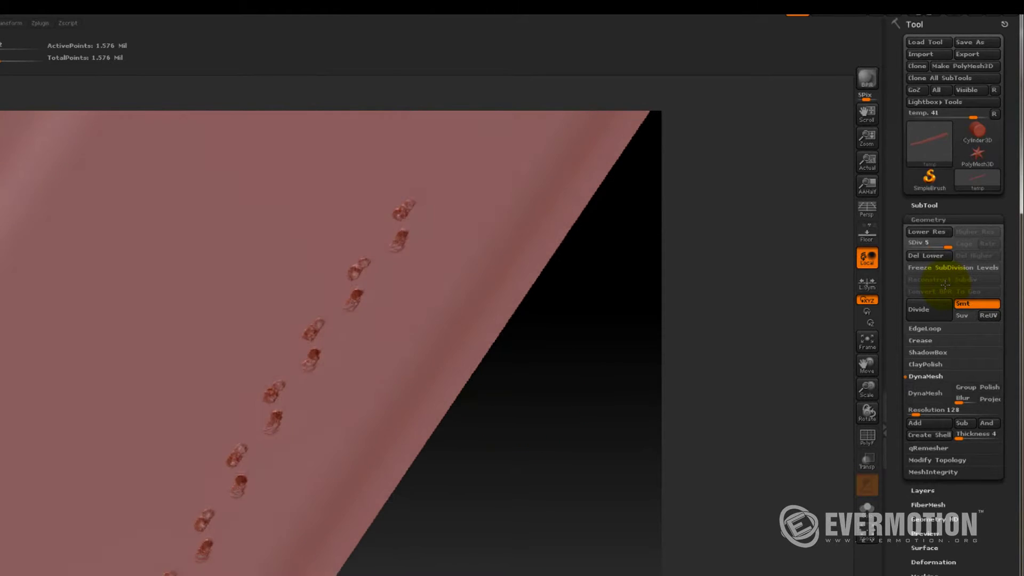
right_click_drag(945, 285, 945, 284, "ctrl")
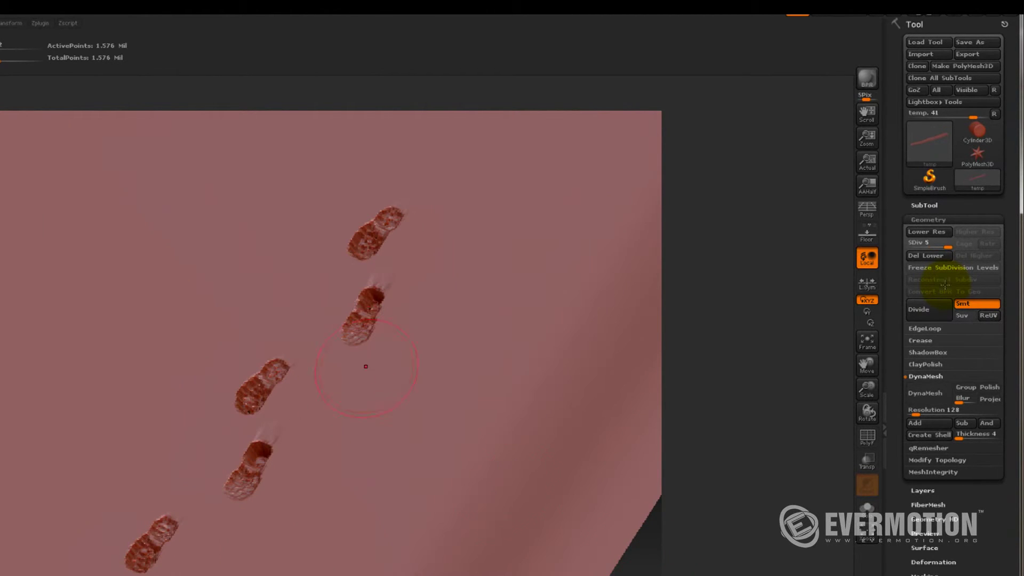
right_click_drag(946, 284, 559, 472, "ctrl")
key("ctrl+z")
key("ctrl+z")
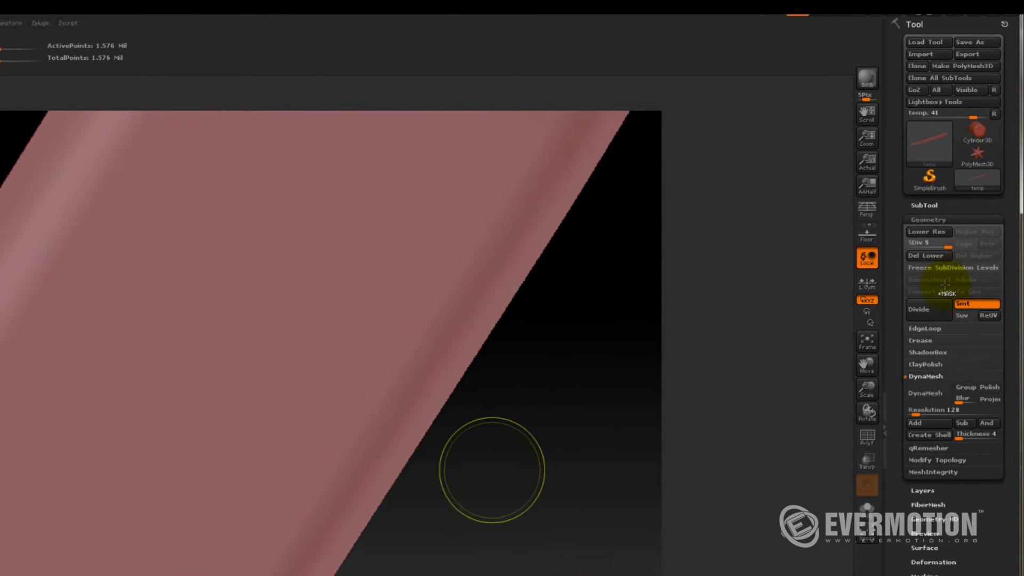
Step: Subdivide the street mesh to level 6, undo the test footprints, and lower the footprint brush's Z Intensity
key("ctrl+d")
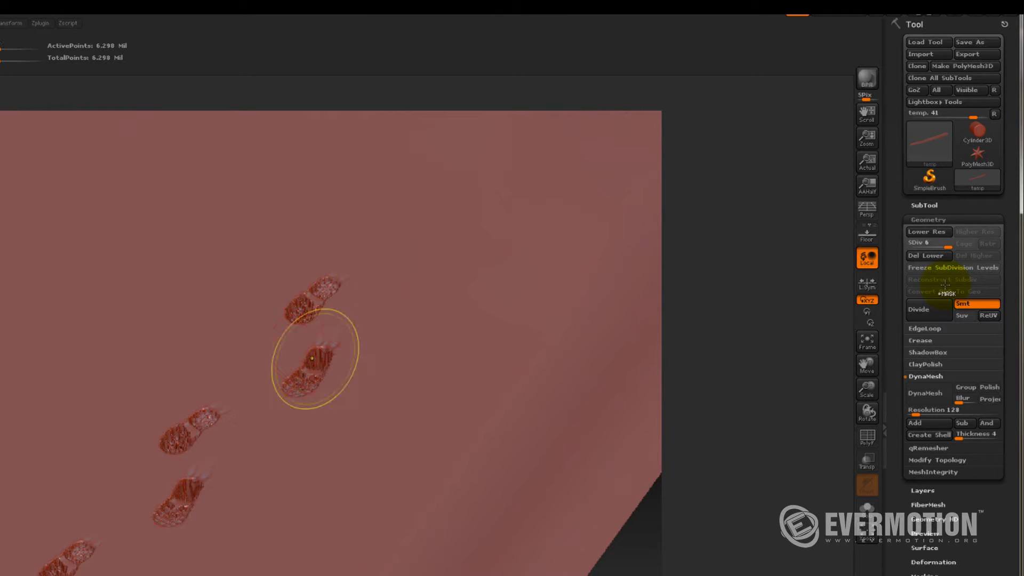
key("ctrl+z")
key("space")
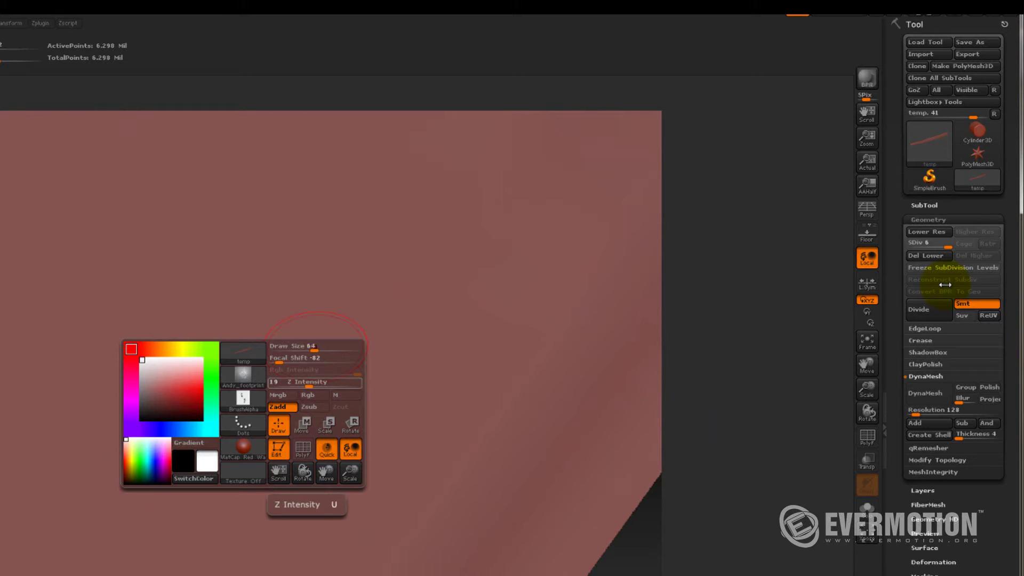
left_click_drag(308, 382, 302, 382)
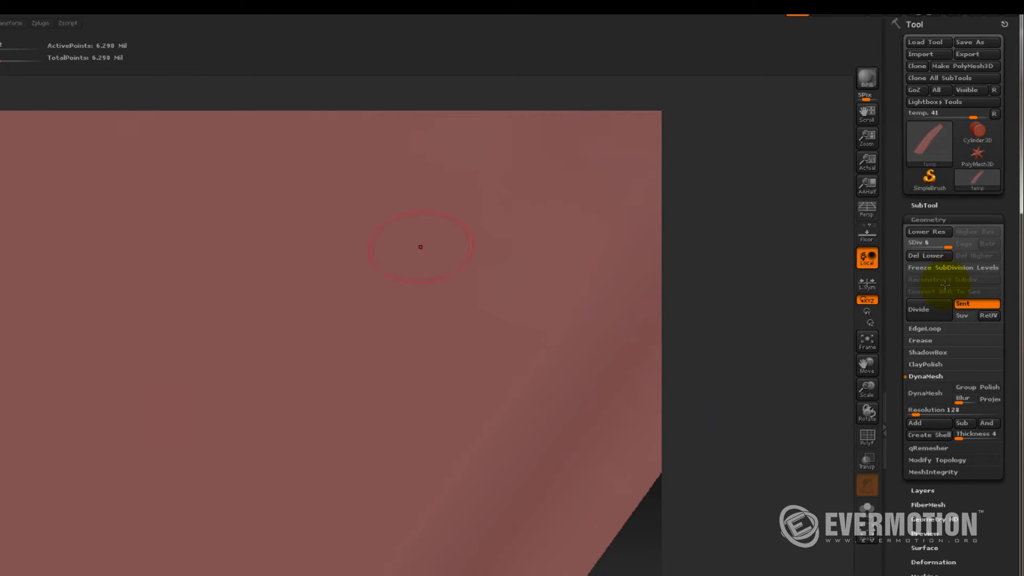
Step: Try another trail of footprints along the street at the reduced brush intensity
left_click_drag(425, 246, 121, 575)
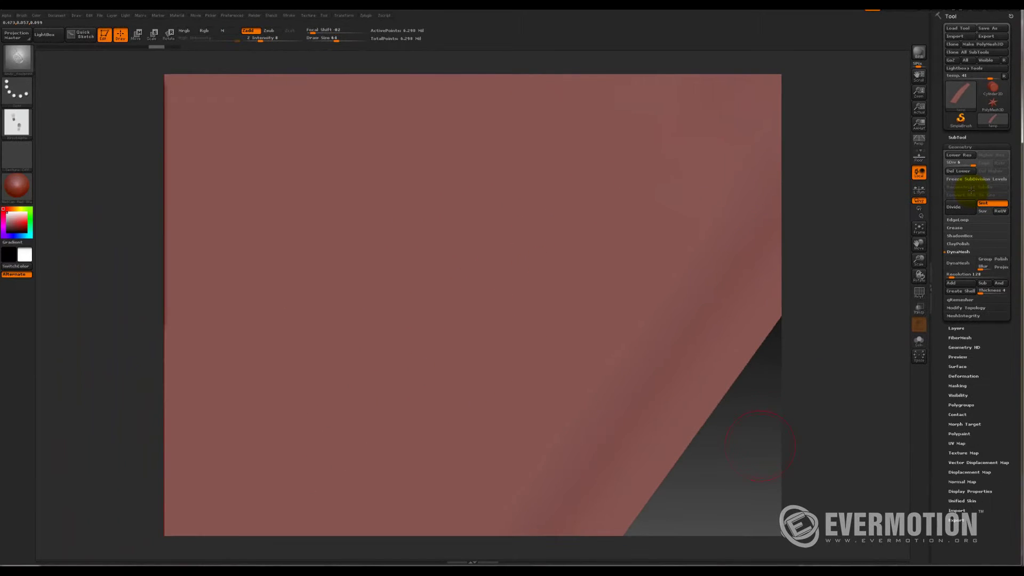
left_click_drag(741, 480, 639, 453)
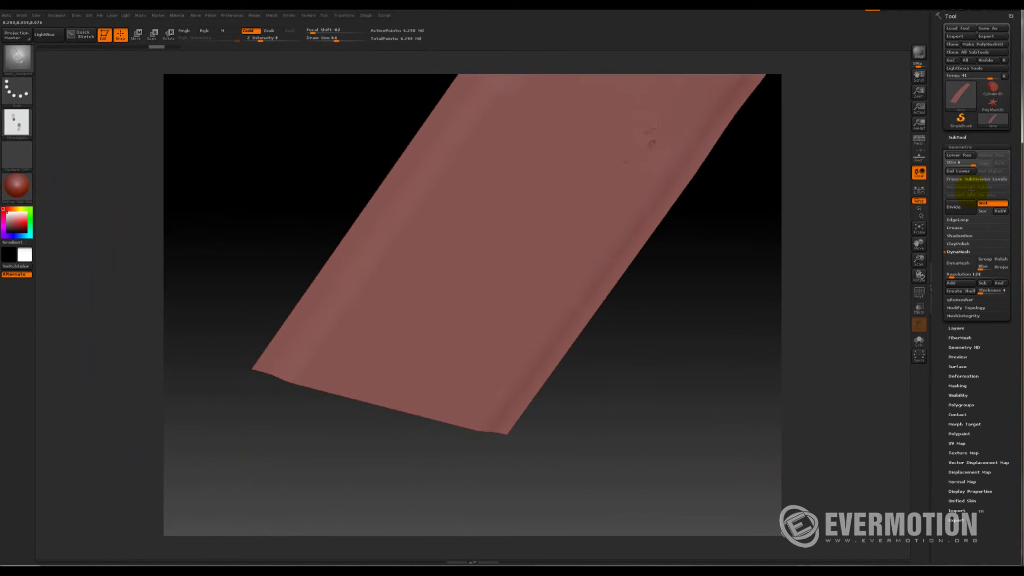
left_click_drag(632, 305, 715, 426, "alt")
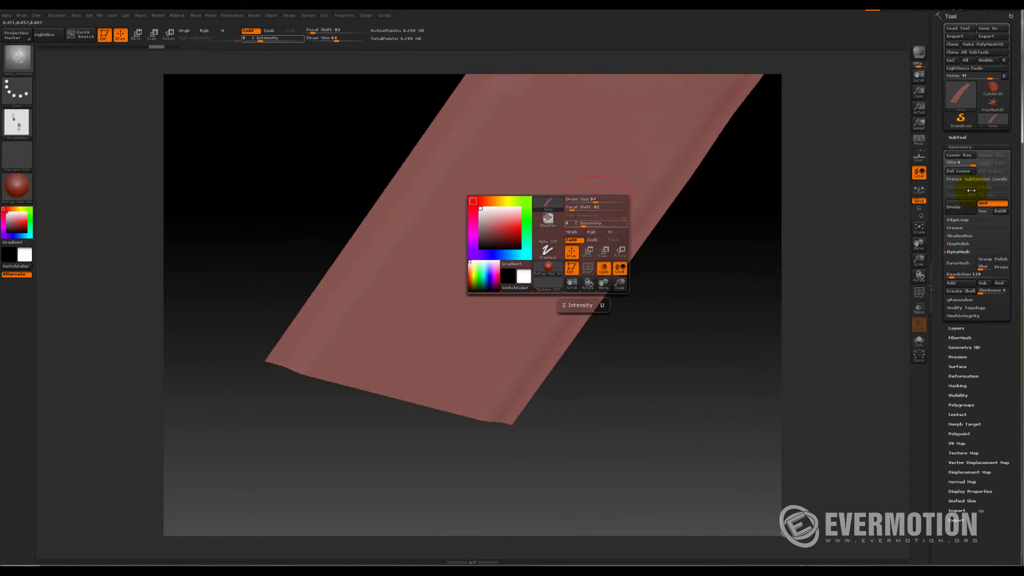
Step: Set the footprint brush to Z Intensity 6 and Draw Size 33, and stamp a footprint trail along one long edge of the street
key("Return")
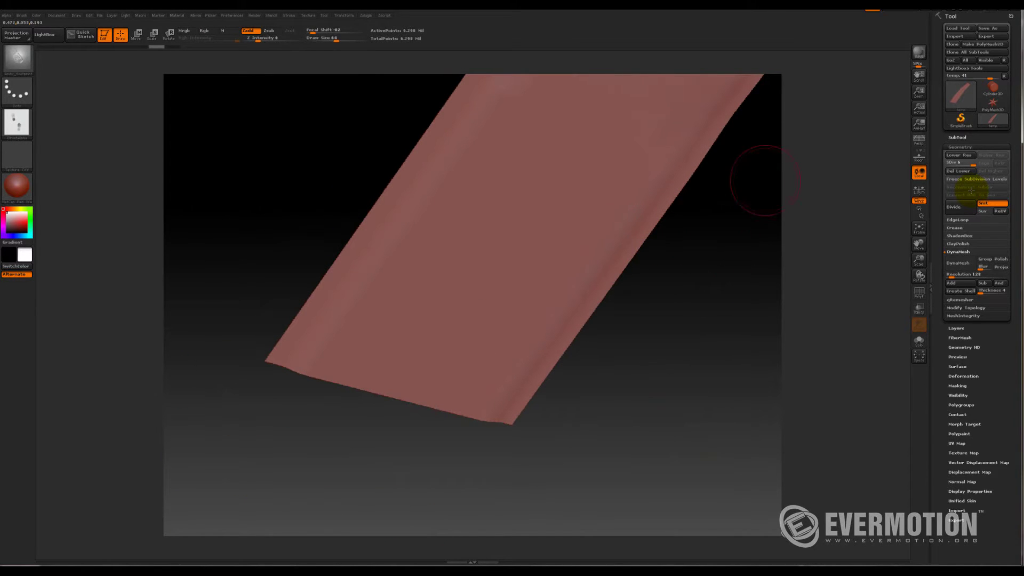
left_click_drag(765, 181, 677, 277, "alt")
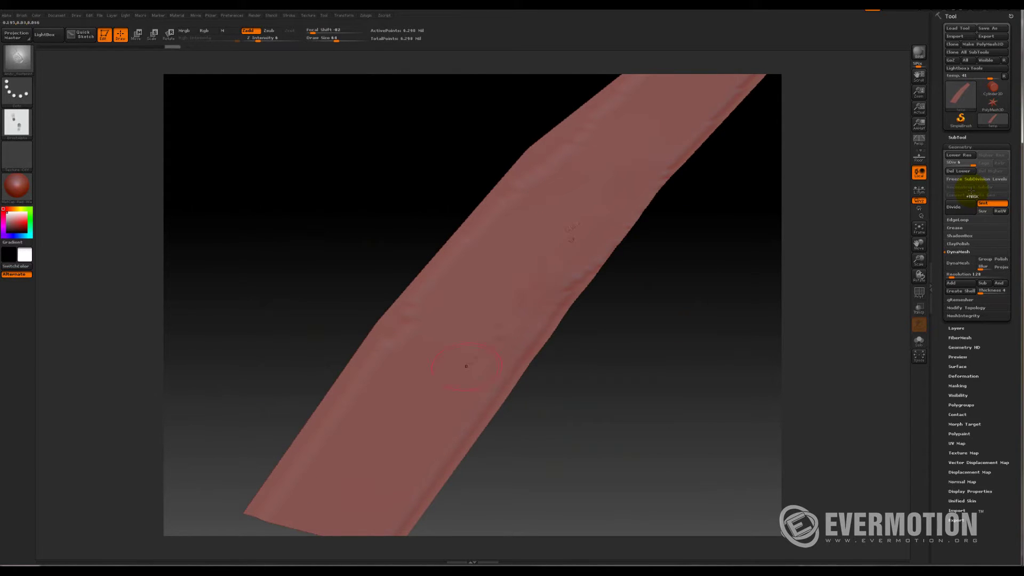
type("s33")
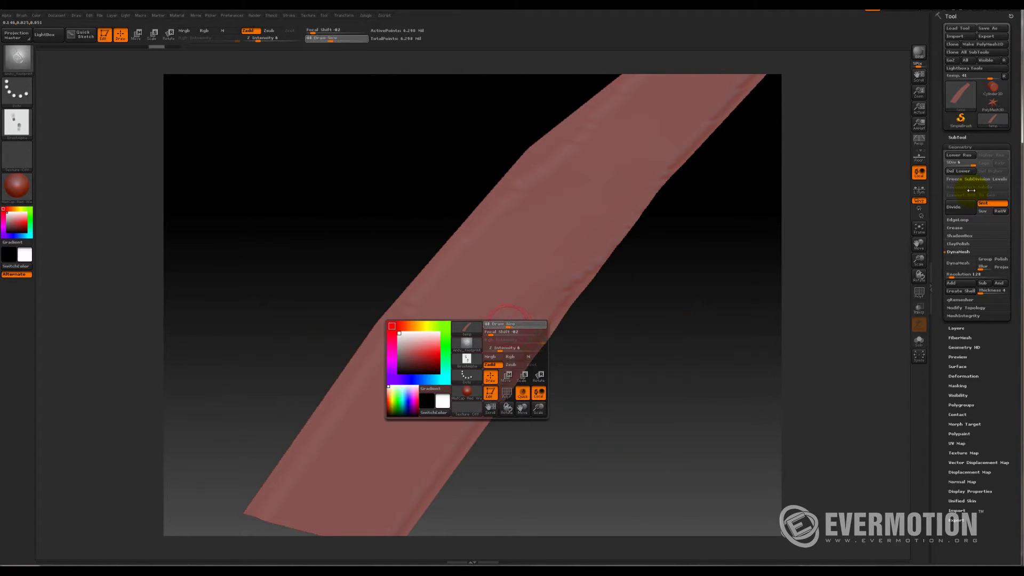
key("Return")
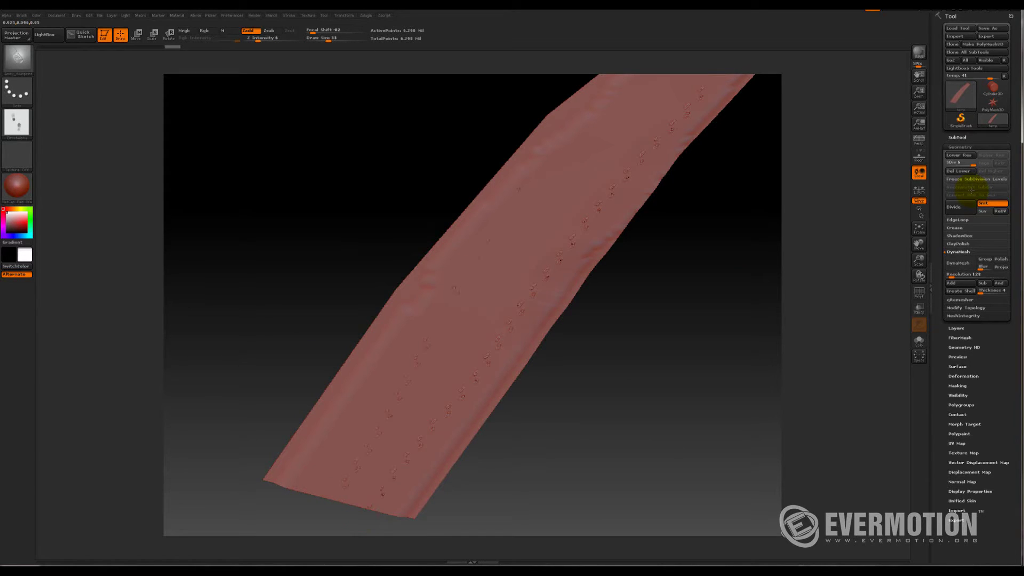
Step: Undo the extra footprint trail in the middle of the street and select the Andy_Tire03 brush
left_click_drag(518, 188, 550, 143)
key("ctrl+z")
left_click(17, 58)
left_click(18, 58)
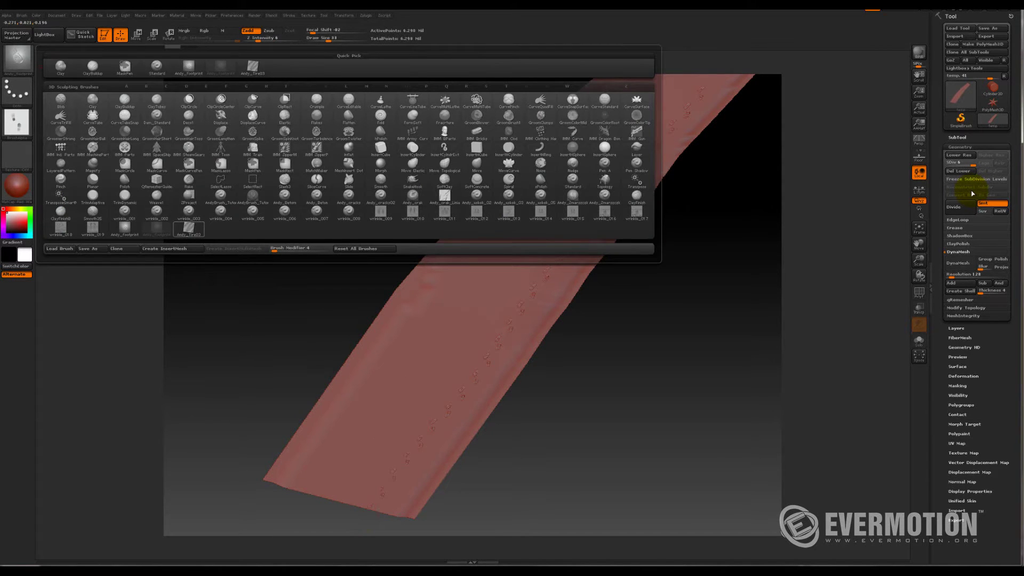
key("a")
key("t")
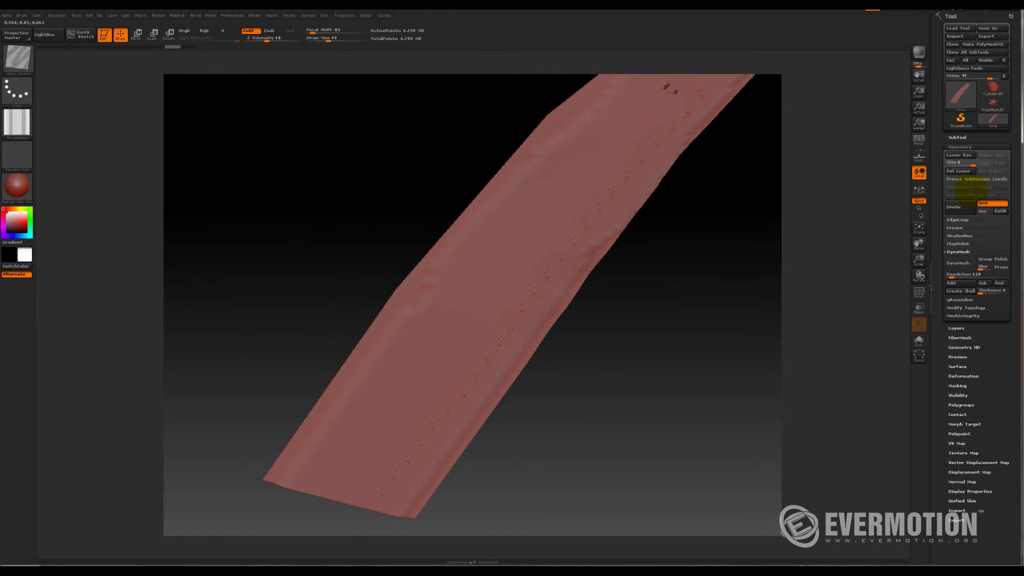
Step: Test a tire track stroke on the street, and set the tire brush to Z Intensity 4 and Draw Size 231
left_click_drag(648, 113, 437, 366)
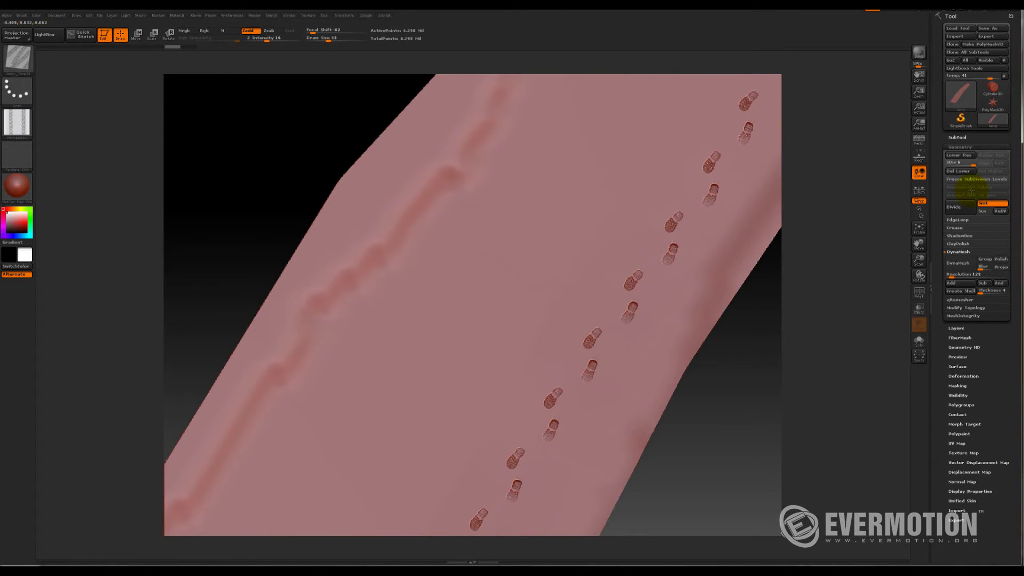
key("space")
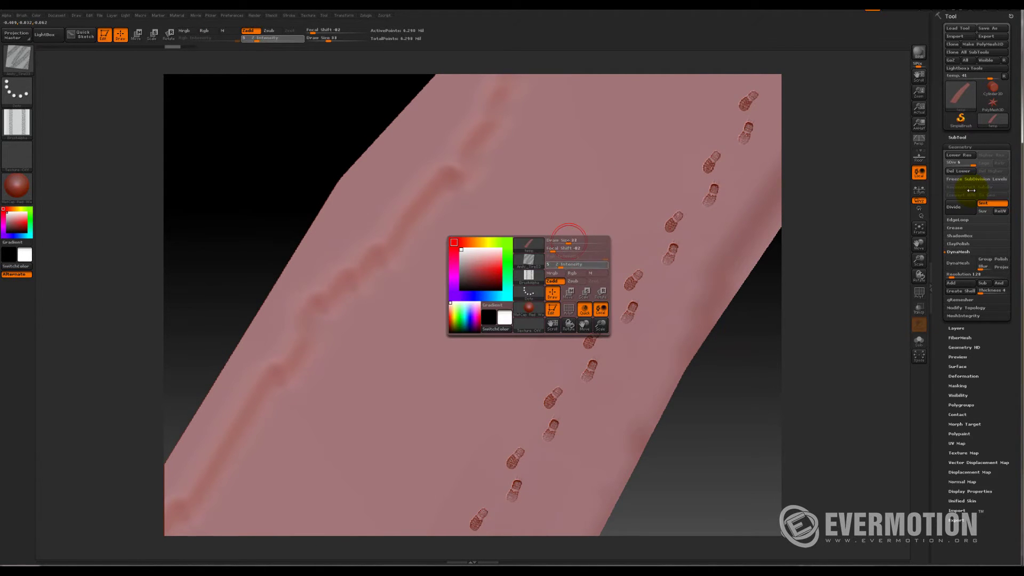
left_click_drag(561, 265, 559, 264)
key("space")
left_click_drag(476, 257, 516, 255)
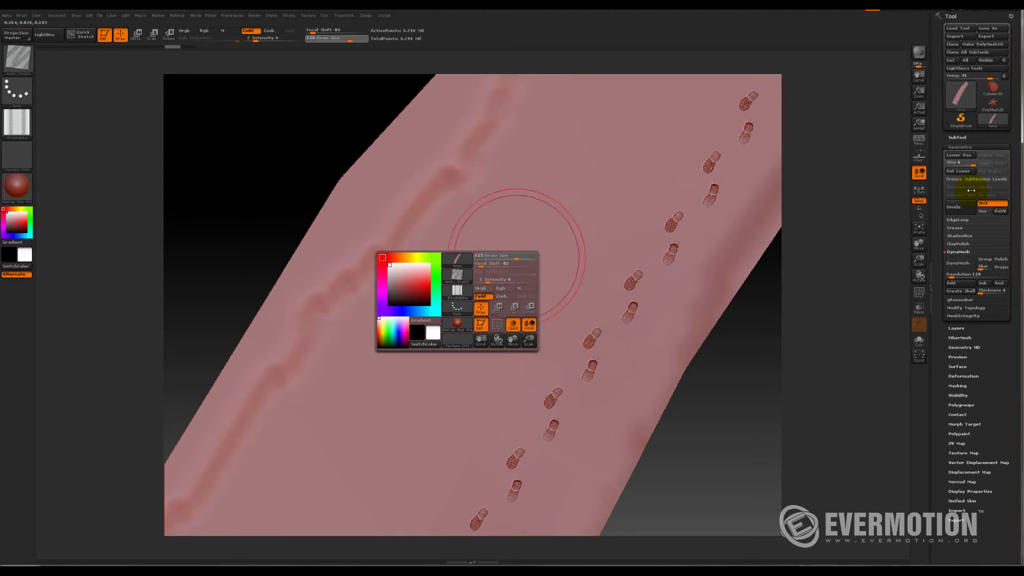
Step: Try a pair of tire tracks, undo it, and stamp overlapping pairs of tire tracks along the street beside the footprints
mouse_move(603, 131)
left_mouse_down()
mouse_move(552, 192)
mouse_move(425, 408)
left_mouse_up()
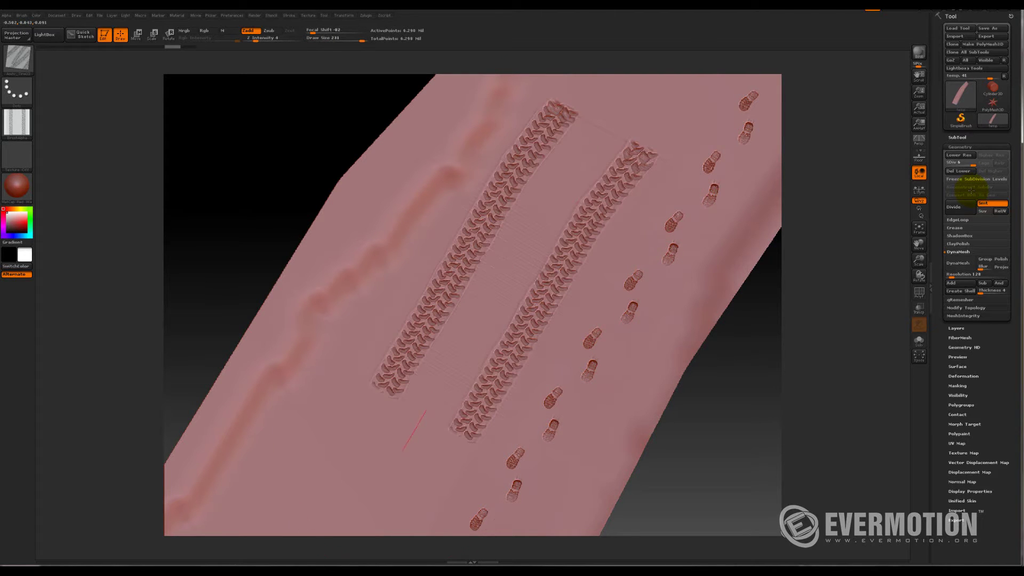
mouse_move(761, 392)
left_mouse_down()
mouse_move(728, 358)
mouse_move(702, 251)
mouse_move(684, 223)
left_mouse_up()
key("ctrl+z")
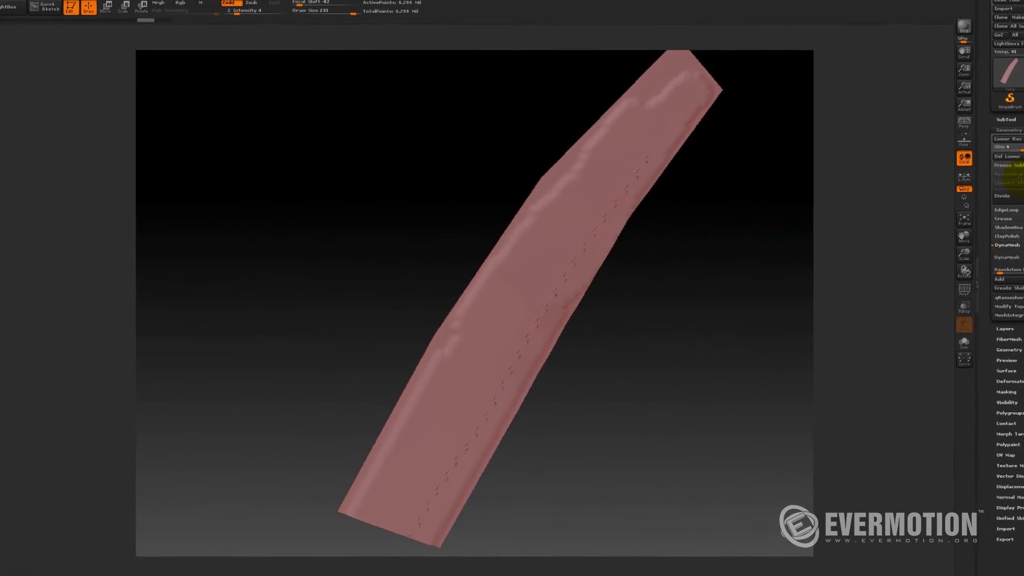
key("space")
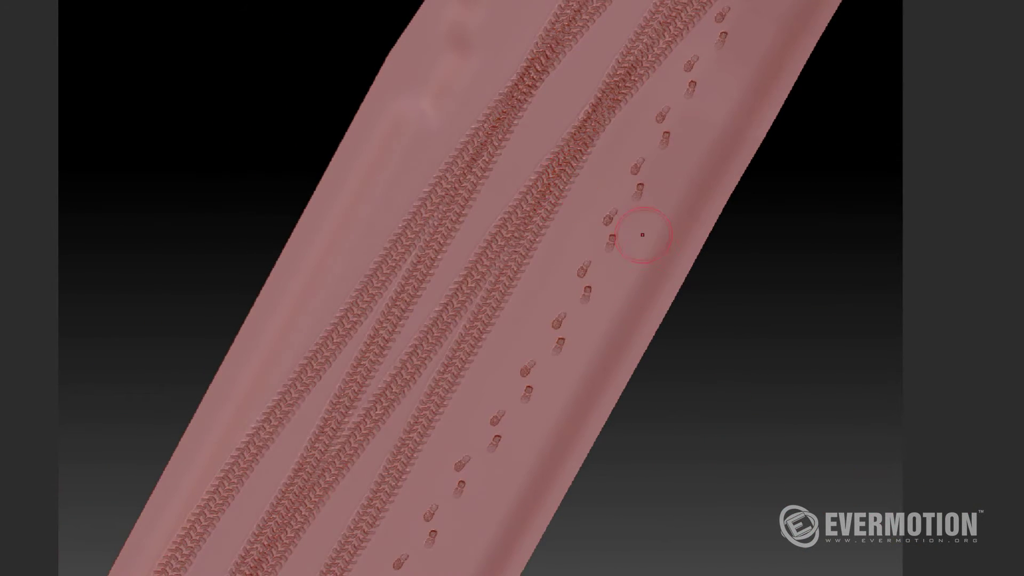
Step: Select the Andy_footprint brush and stamp more footprint trails on both sides of the tire tracks and across them
key("b")
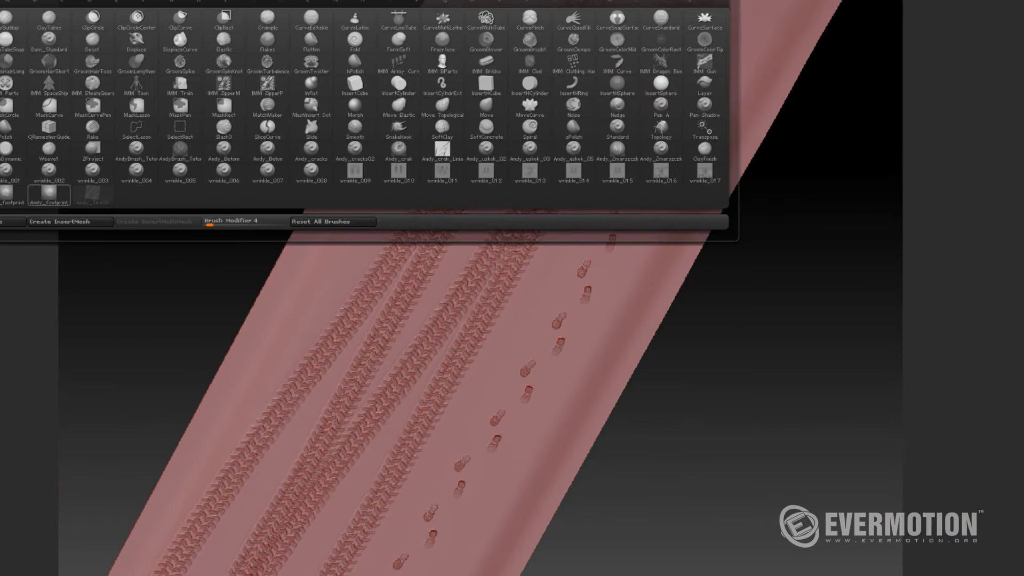
left_click(51, 205)
key("b")
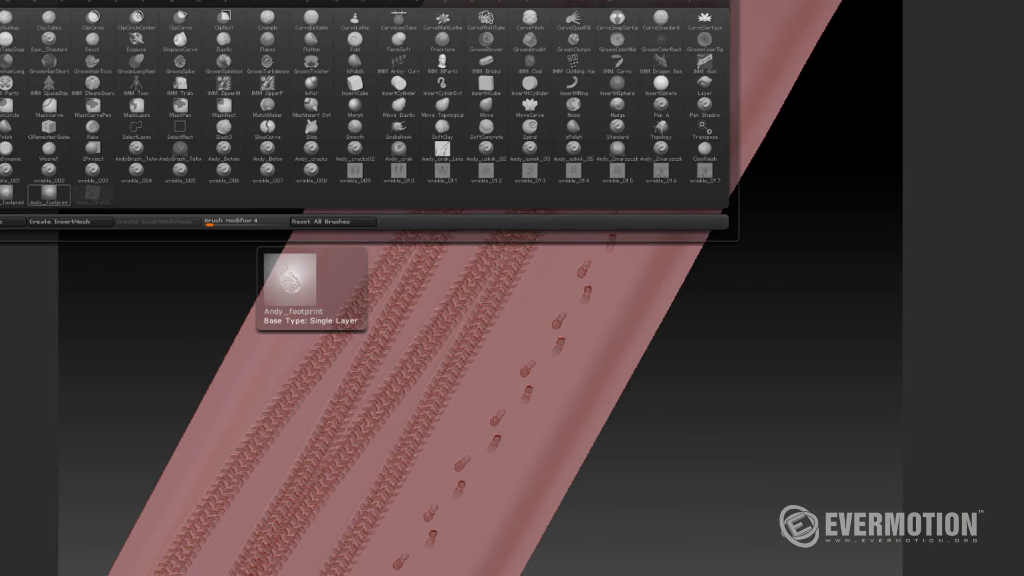
left_click_drag(699, 308, 673, 283, "alt")
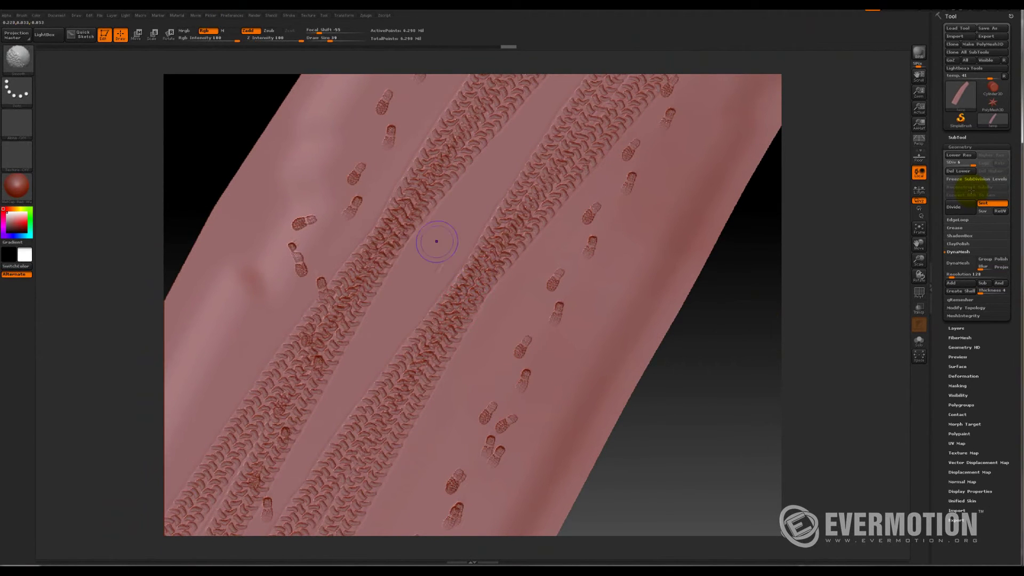
left_click(344, 340, "shift")
left_click(274, 283, "shift")
mouse_move(693, 341)
left_mouse_down("alt")
mouse_move(636, 225)
mouse_move(751, 312)
mouse_move(711, 281)
mouse_move(739, 283)
mouse_move(746, 299)
mouse_move(727, 285)
mouse_move(739, 282)
mouse_move(792, 418)
mouse_move(747, 310)
left_mouse_up("alt")
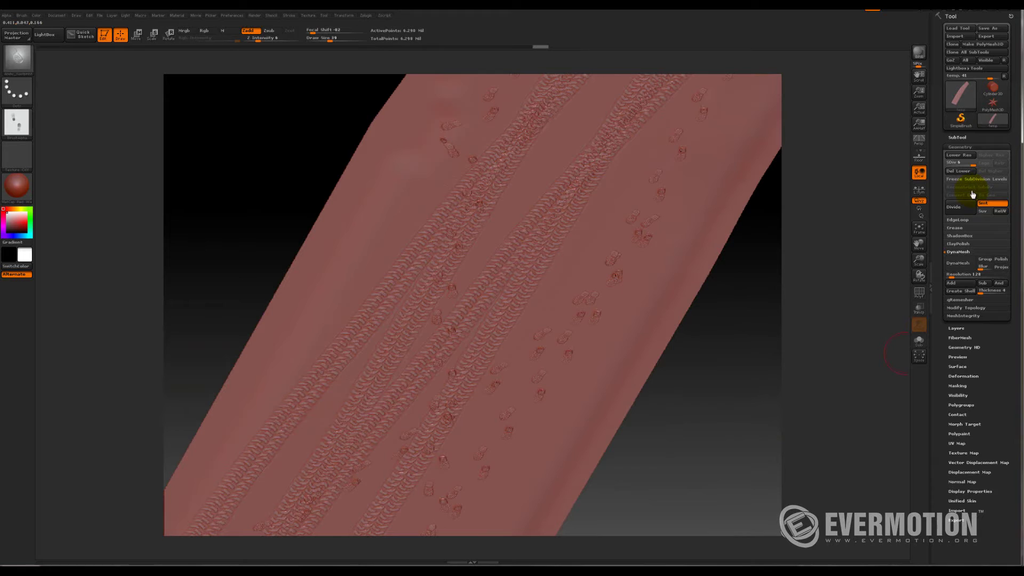
Step: Try a stroke with the Andy_cracks brush across the street surface, and undo it
left_click(664, 293)
left_click_drag(664, 294, 753, 314)
mouse_move(792, 277)
left_mouse_down()
mouse_move(745, 303)
mouse_move(773, 340)
left_mouse_up()
left_click(771, 305, "ctrl")
mouse_move(784, 347)
left_mouse_down("ctrl")
mouse_move(833, 427)
mouse_move(789, 438)
mouse_move(702, 422)
left_mouse_up("ctrl")
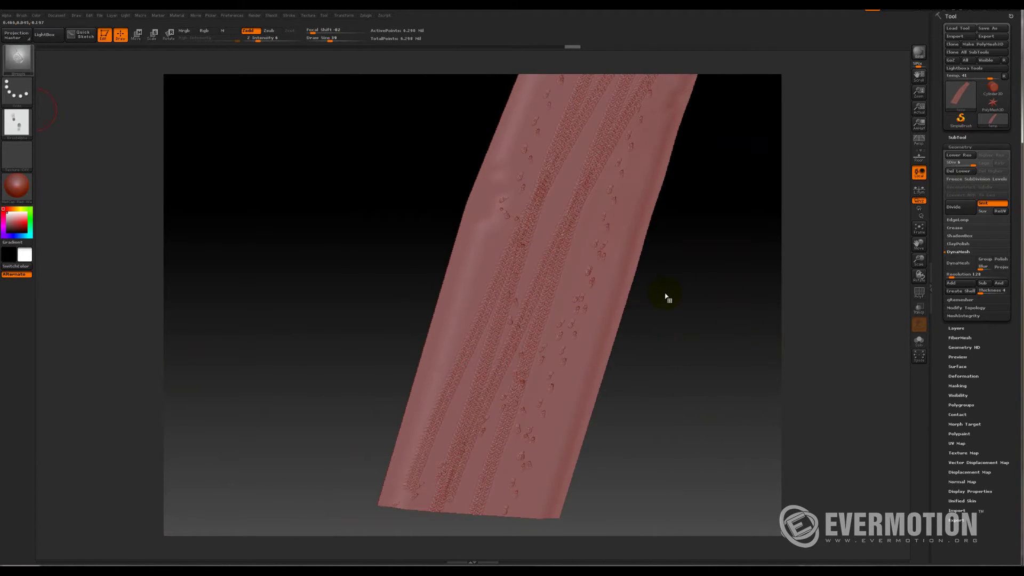
key("b")
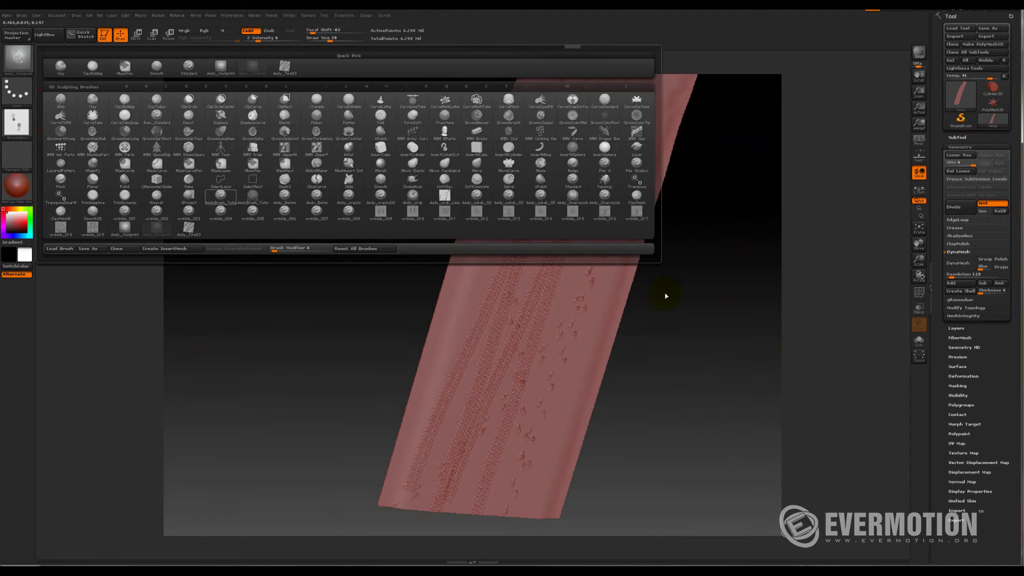
left_click(348, 197)
left_click_drag(665, 296, 665, 292)
left_click_drag(575, 227, 630, 285)
key("ctrl+z")
Step: Select the second Andy_Beton brush, test it on the street beside the tire tracks, and undo the test
left_click(17, 58)
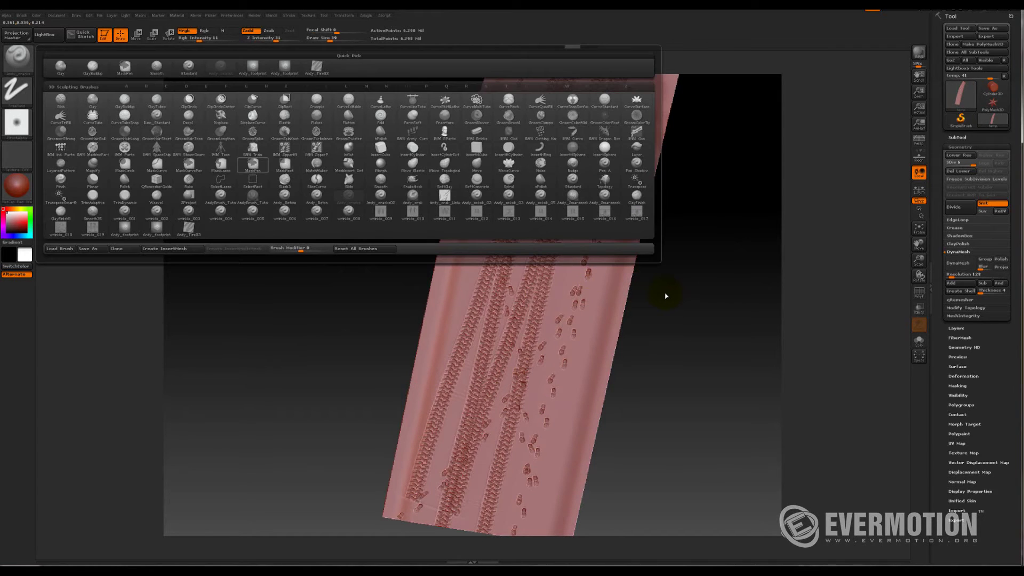
left_click(321, 197)
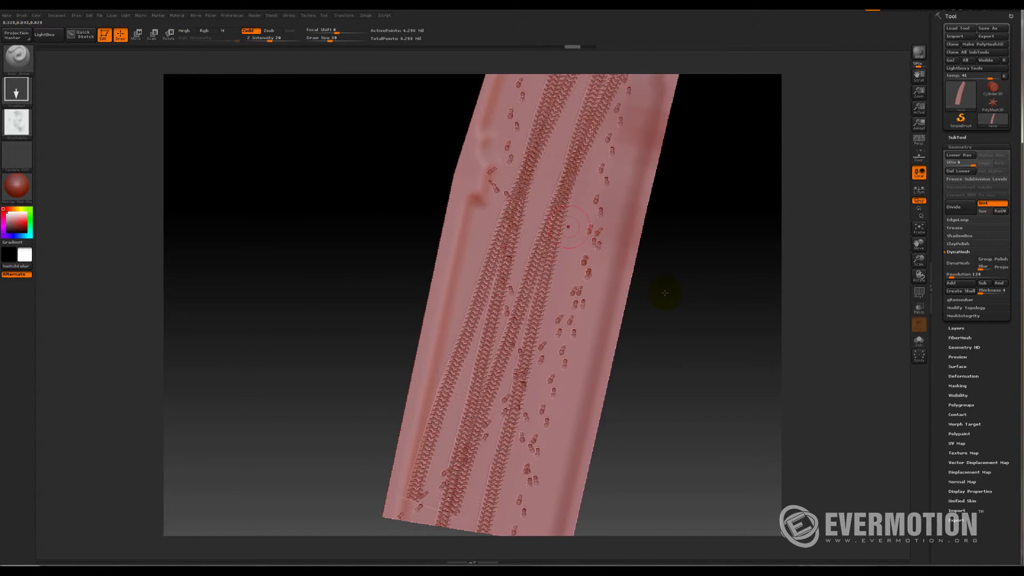
left_click_drag(574, 228, 579, 216)
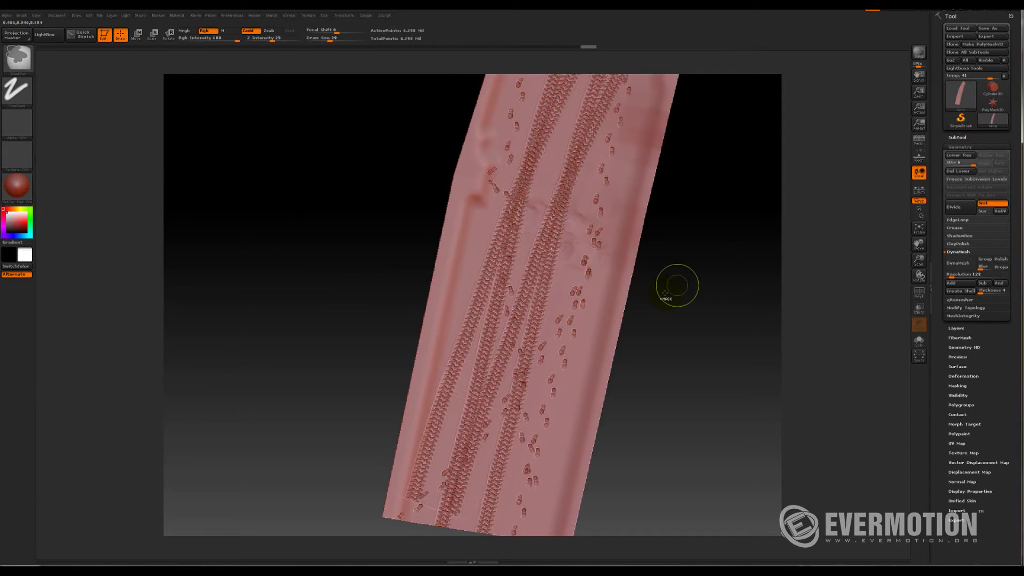
key("ctrl+z")
Step: Stamp uneven concrete relief with the Andy_Beton brush along the whole street, around the tire tracks and footprints
left_click_drag(706, 272, 709, 227, "ctrl")
key("b")
key("a")
key("r")
mouse_move(664, 293)
left_mouse_down()
mouse_move(713, 270)
mouse_move(707, 288)
left_mouse_up()
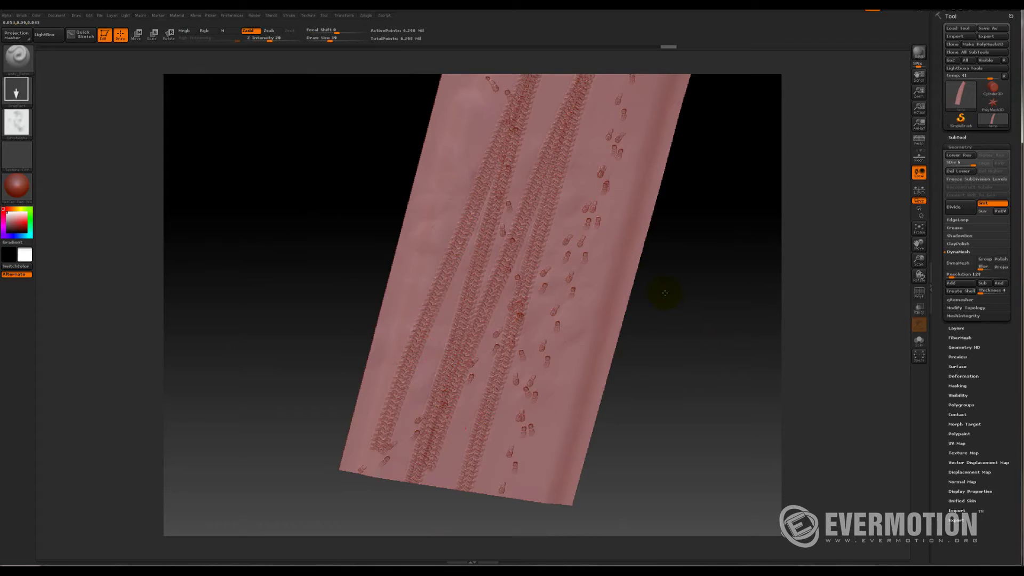
left_click_drag(665, 292, 664, 293)
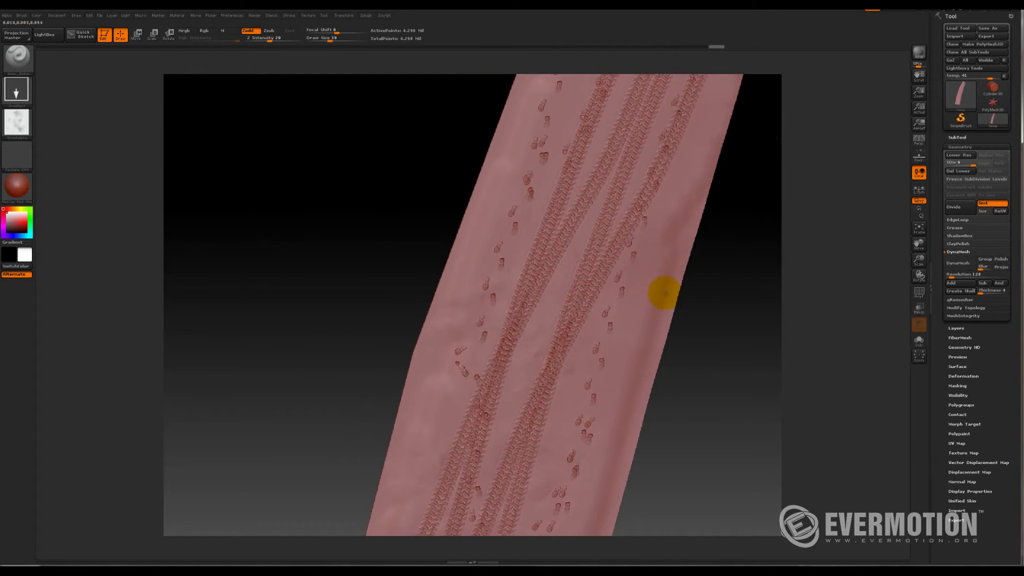
left_click_drag(664, 293, 665, 292)
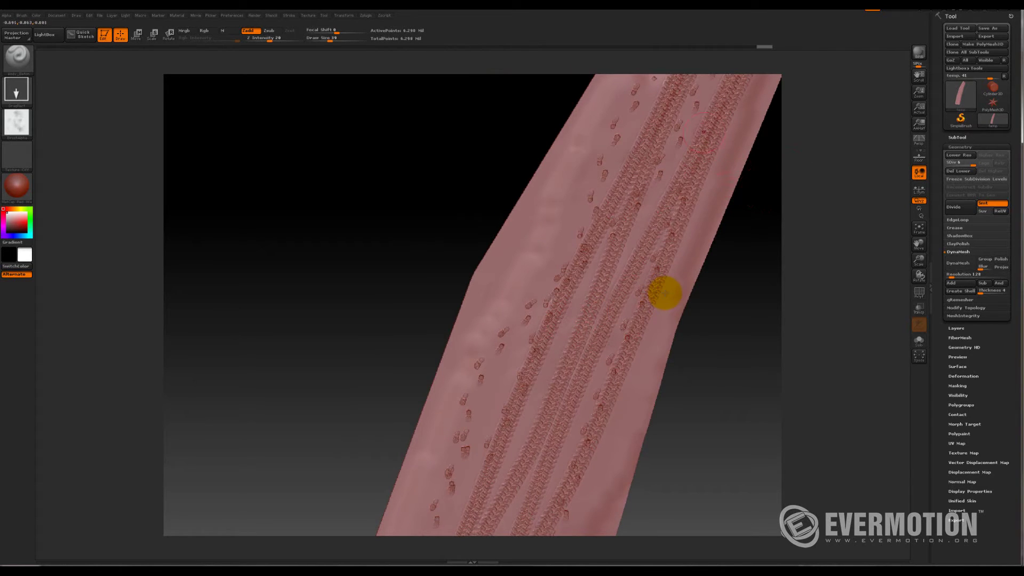
left_click_drag(664, 293, 665, 293)
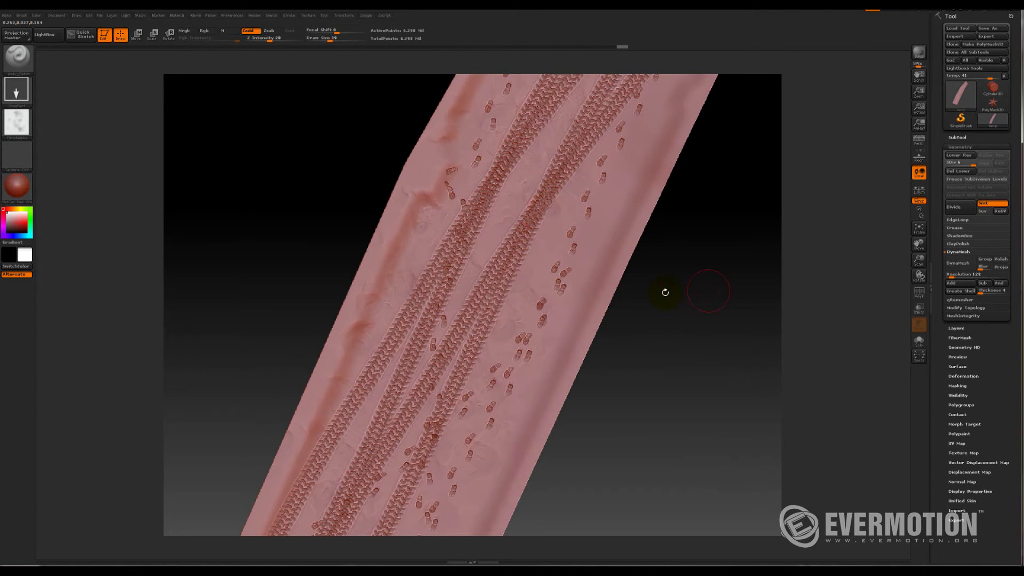
mouse_move(665, 293)
left_mouse_down()
mouse_move(722, 309)
mouse_move(593, 287)
left_mouse_up()
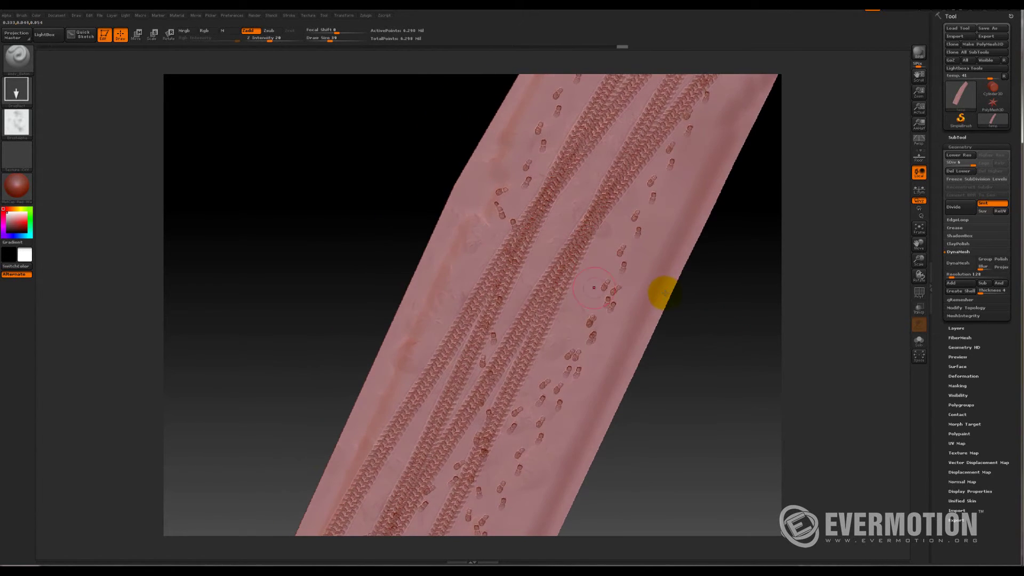
left_click_drag(665, 292, 517, 218)
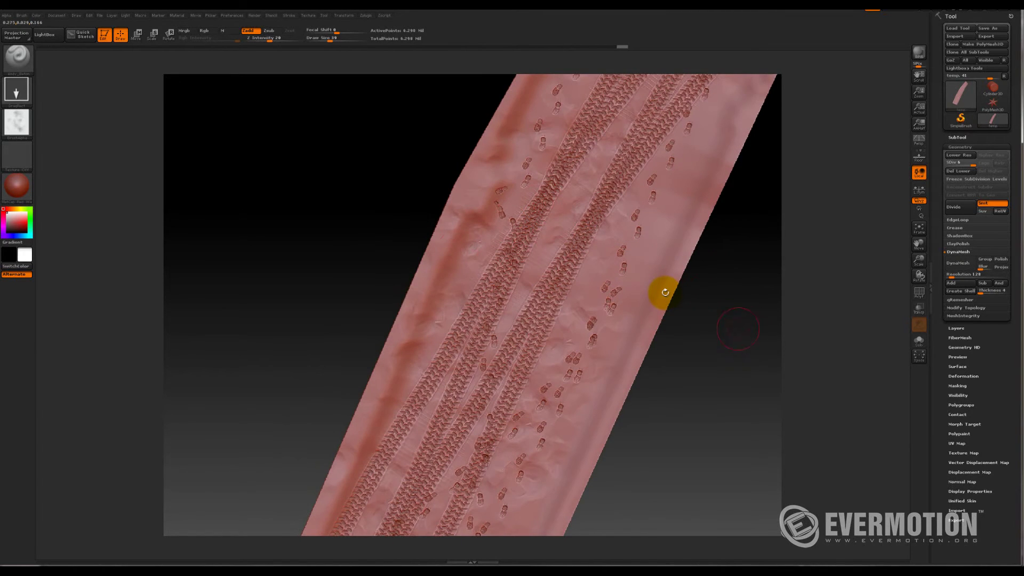
left_click_drag(665, 292, 665, 292)
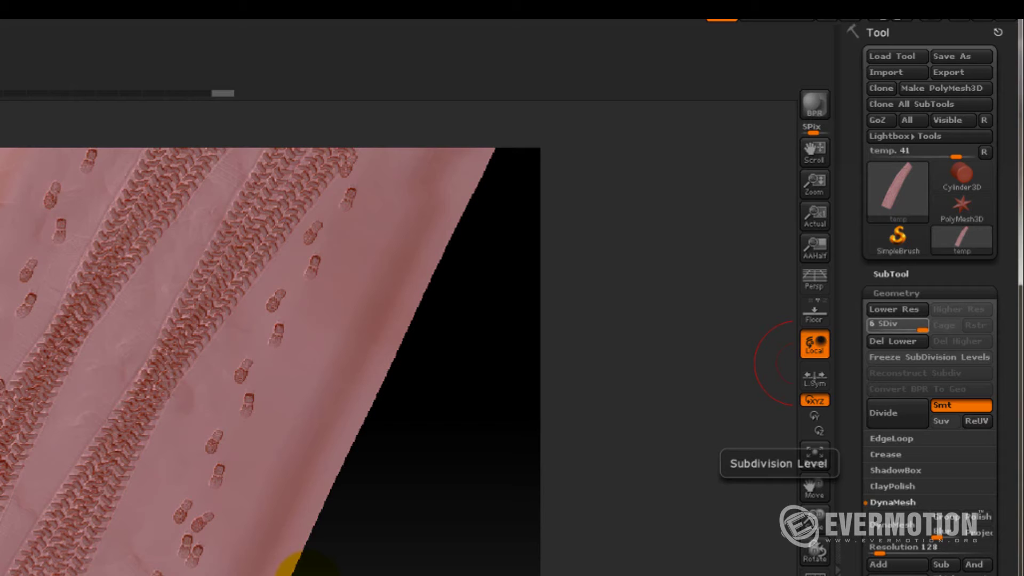
Step: Drop the street mesh to its lowest subdivision level and export the displacement alpha as Displaysment_map in Photoshop PSD format
left_click_drag(922, 328, 872, 328)
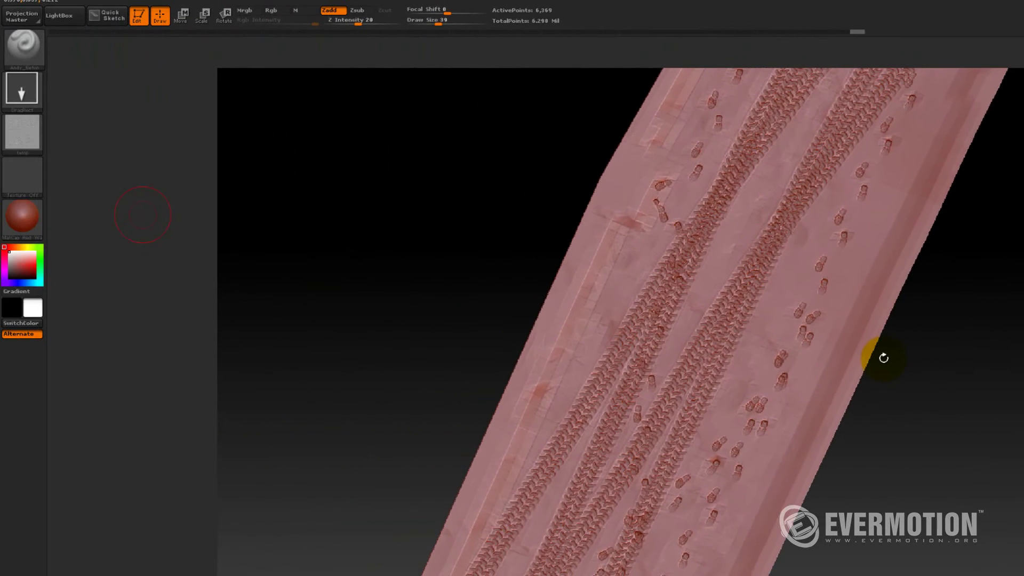
left_click(22, 134)
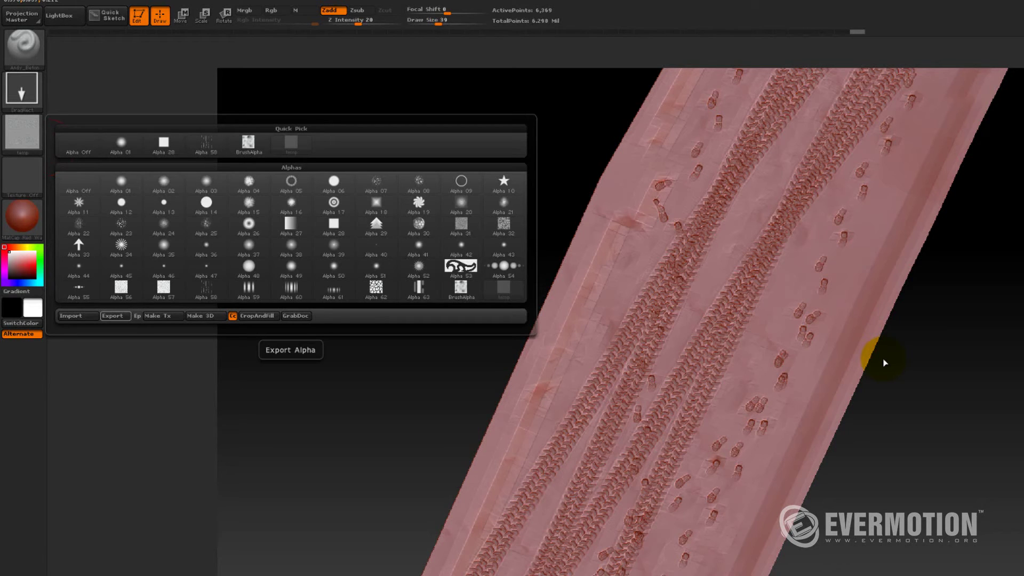
left_click(112, 316)
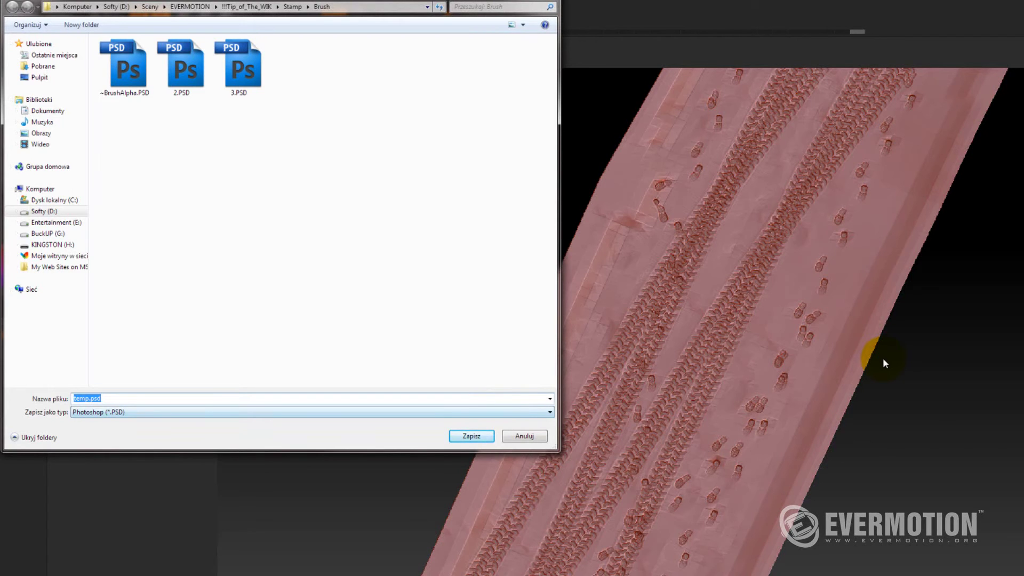
left_click(312, 411)
left_click(99, 422)
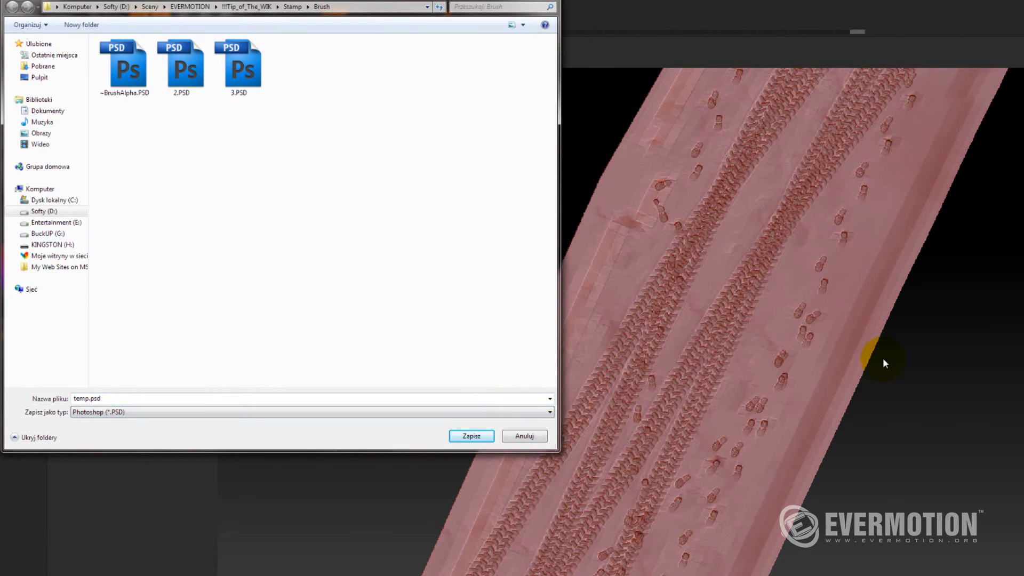
left_click(312, 398)
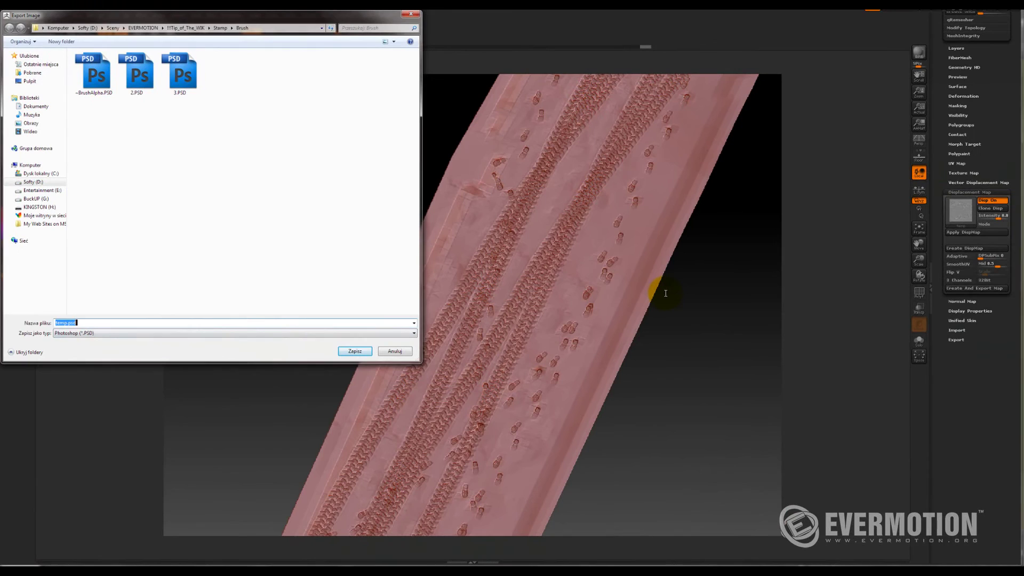
type("Displaysment_map")
key("Return")
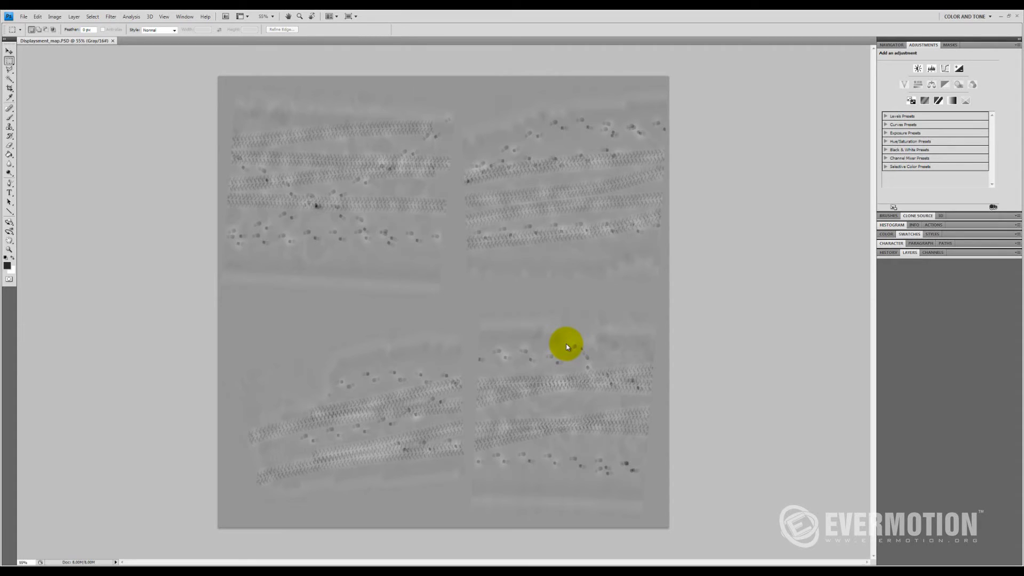
Step: Flip the canvas of the Displaysment_map image vertically
key("alt+i")
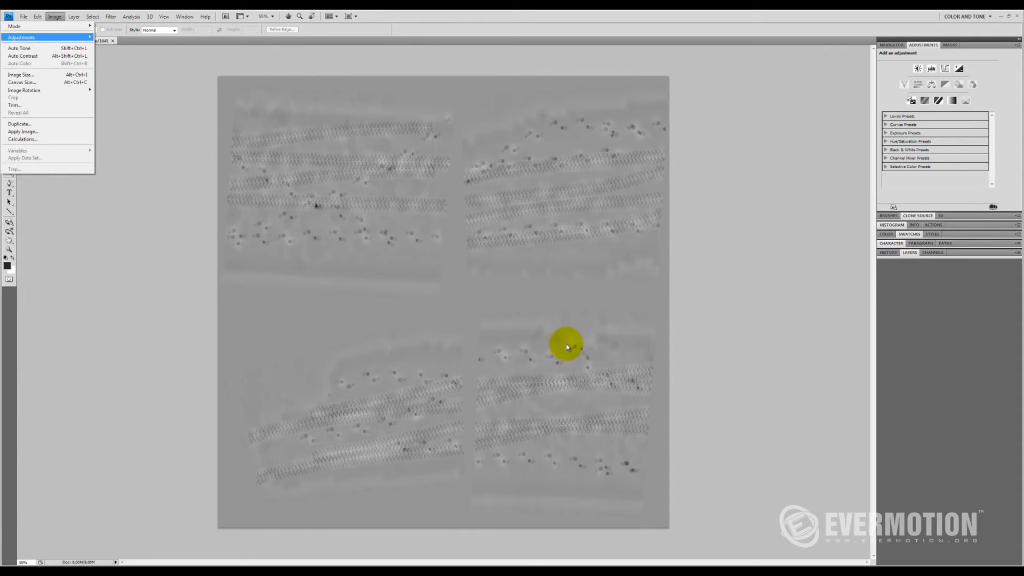
key("Escape")
key("alt+i")
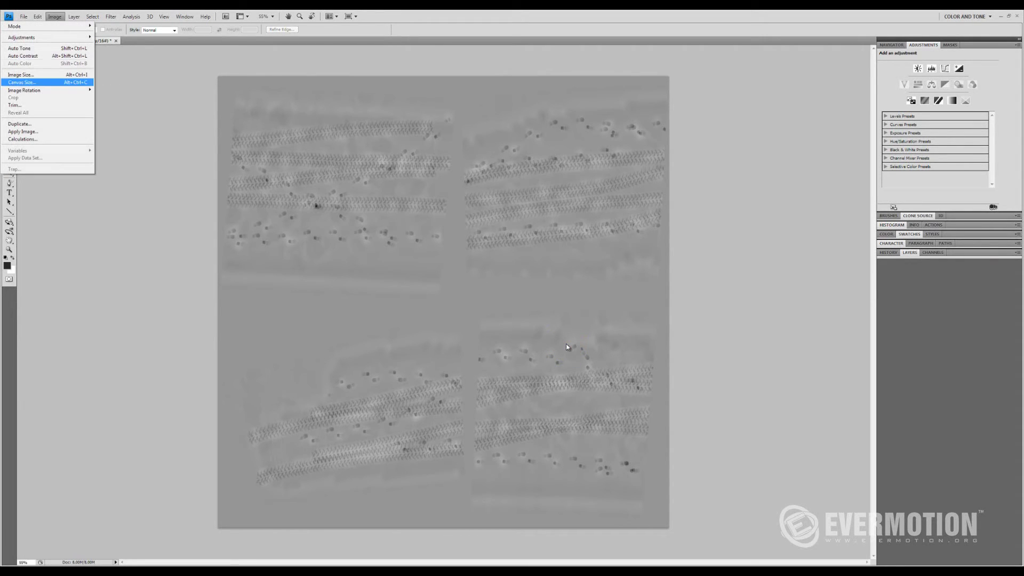
key("Up")
key("Up")
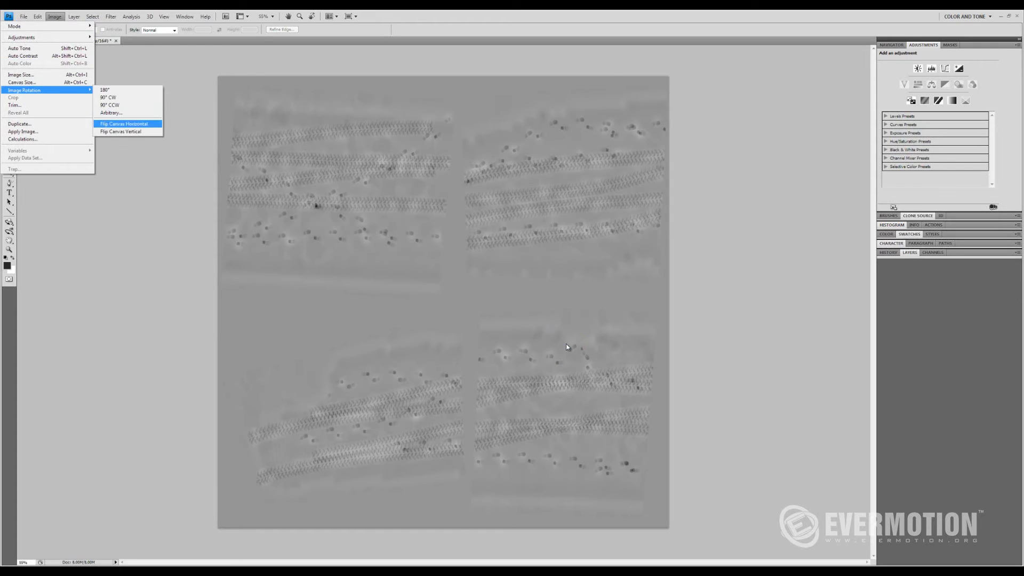
key("Down")
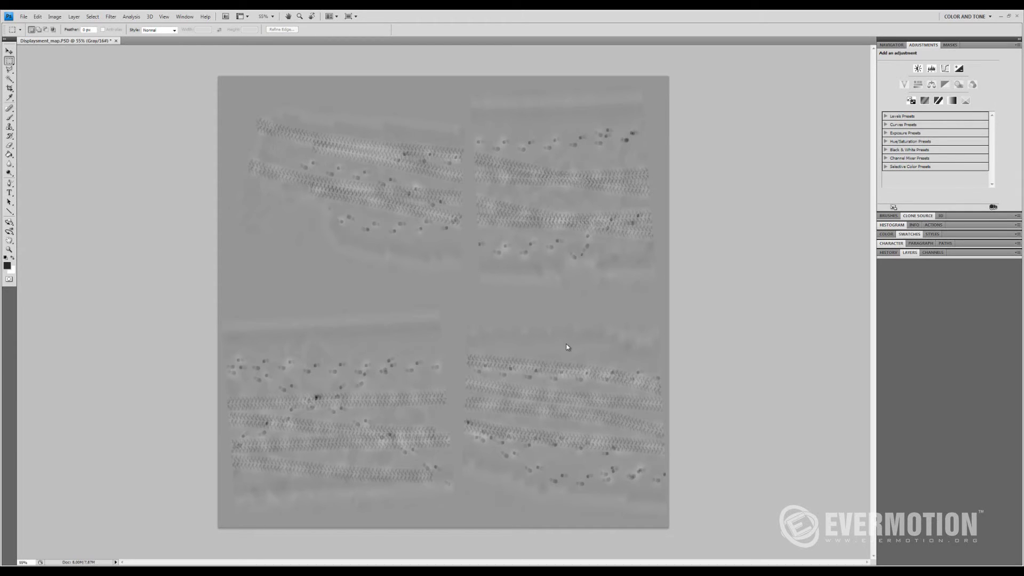
Step: Save the flipped map in the Brush folder as Displaysment_map.png, in PNG format with interlacing set to None
key("alt")
key("f")
key("a")
key("a")
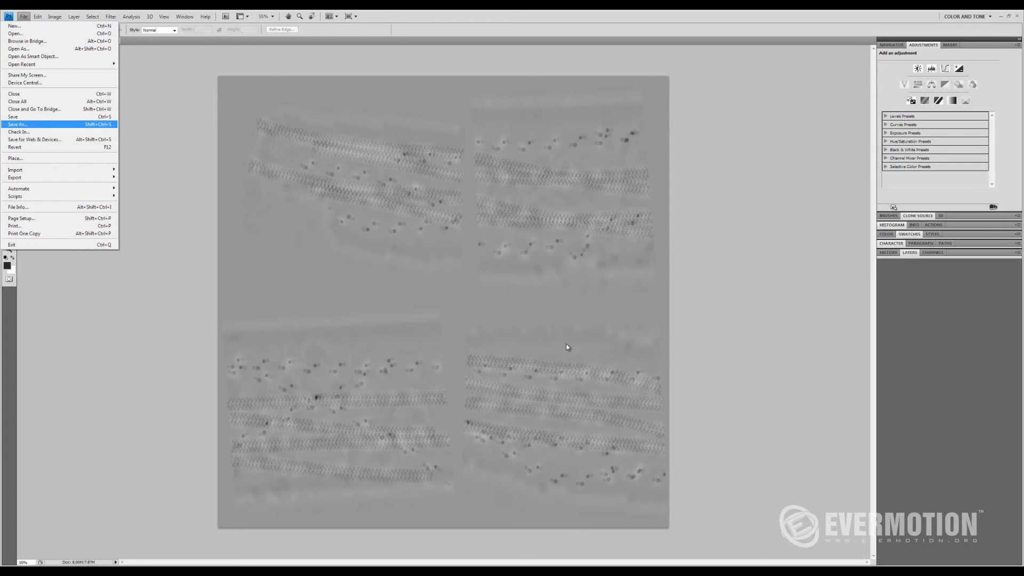
key("Return")
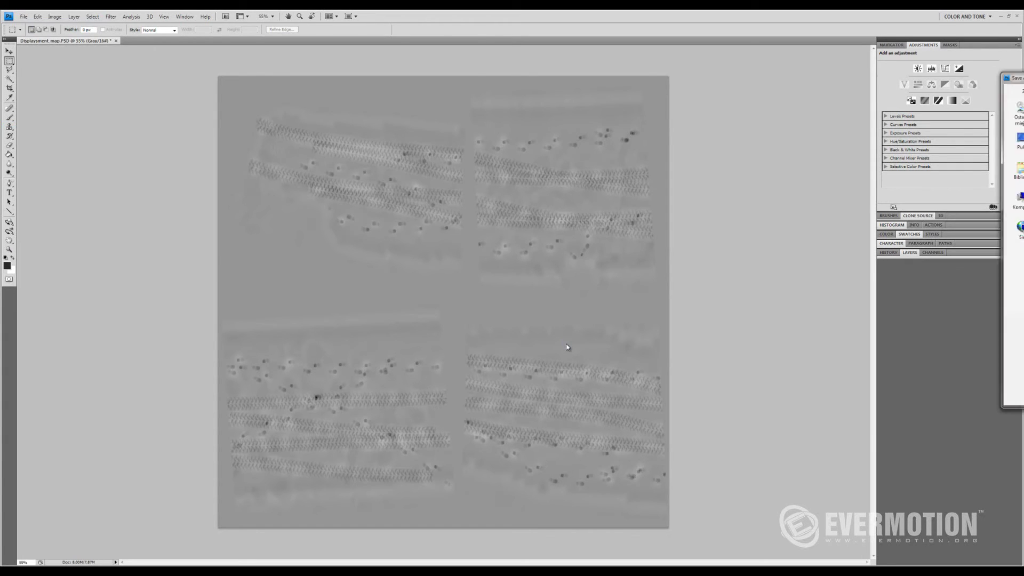
key("Tab")
key("alt+Down")
key("Down")
key("Down")
key("Down")
key("Down")
key("Down")
key("Down")
key("Down")
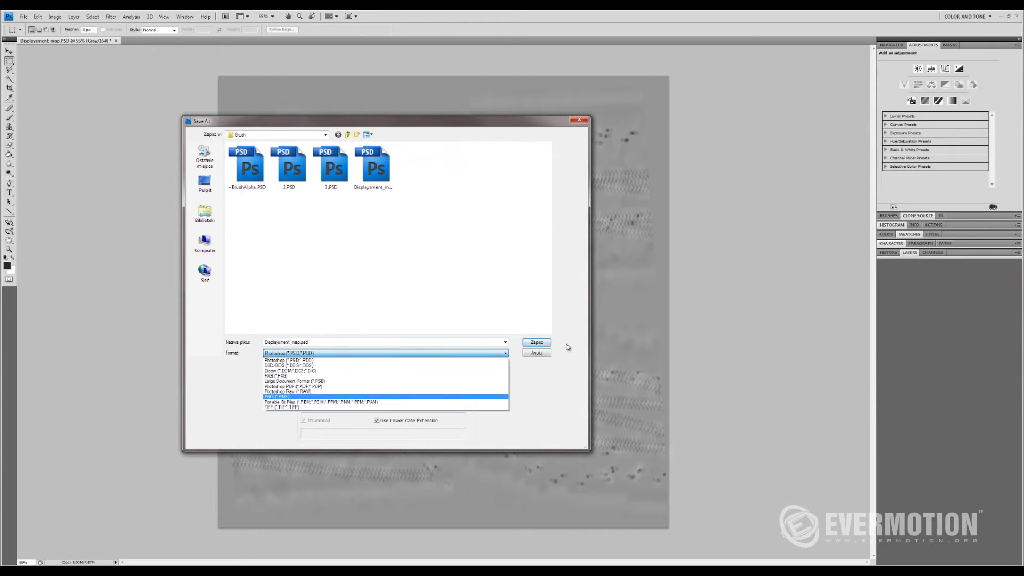
key("Return")
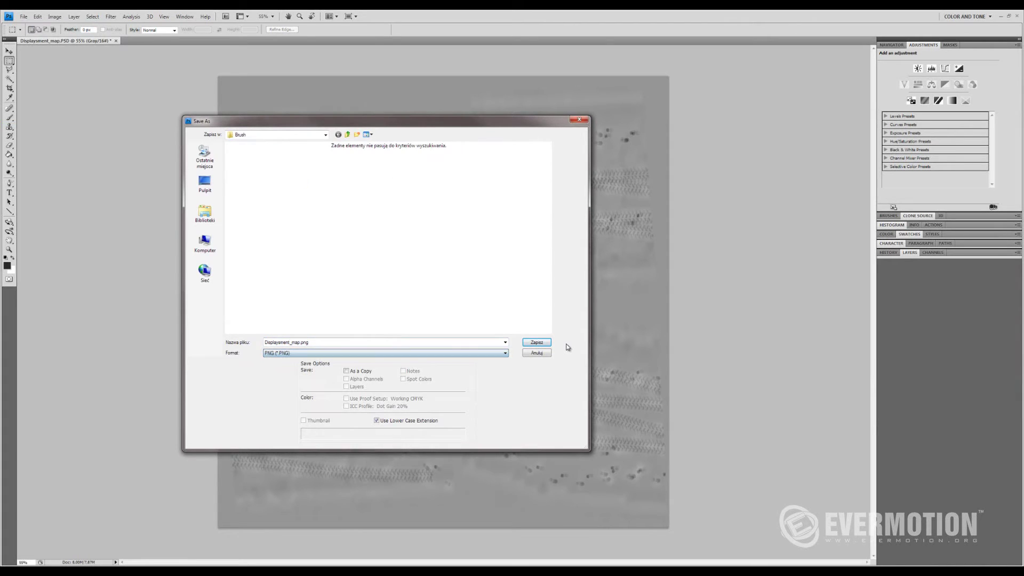
key("Return")
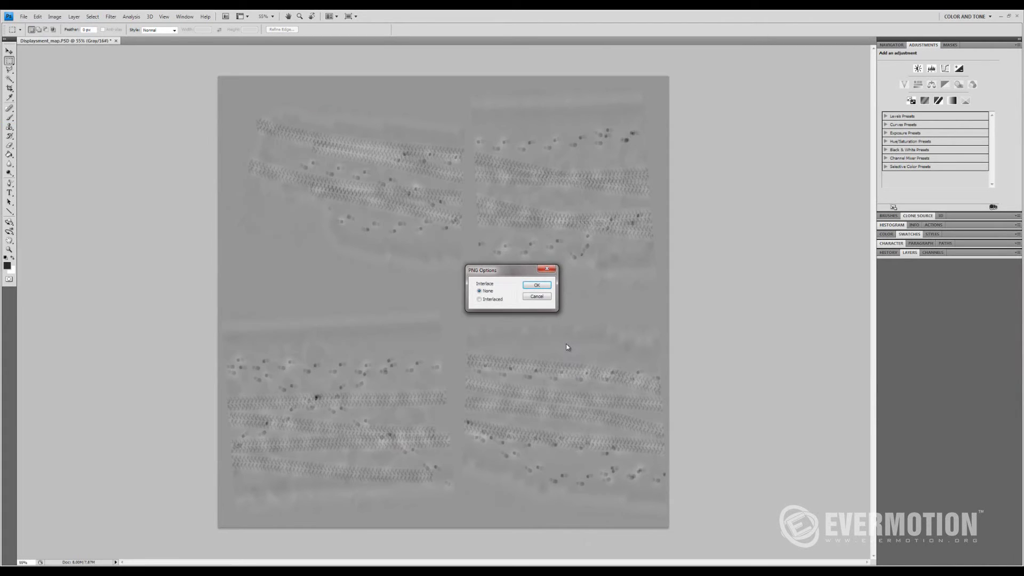
key("Return")
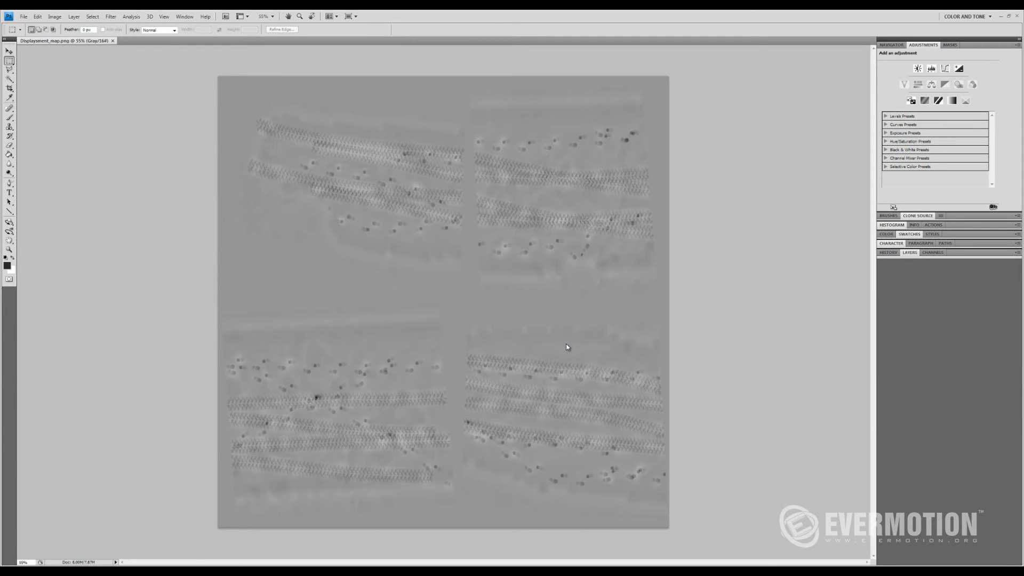
Step: Switch to 3ds Max, load Displaysment_map.png as the diffuse bitmap of the Standard_19 material and assign the material to the street mesh
key("alt+Tab")
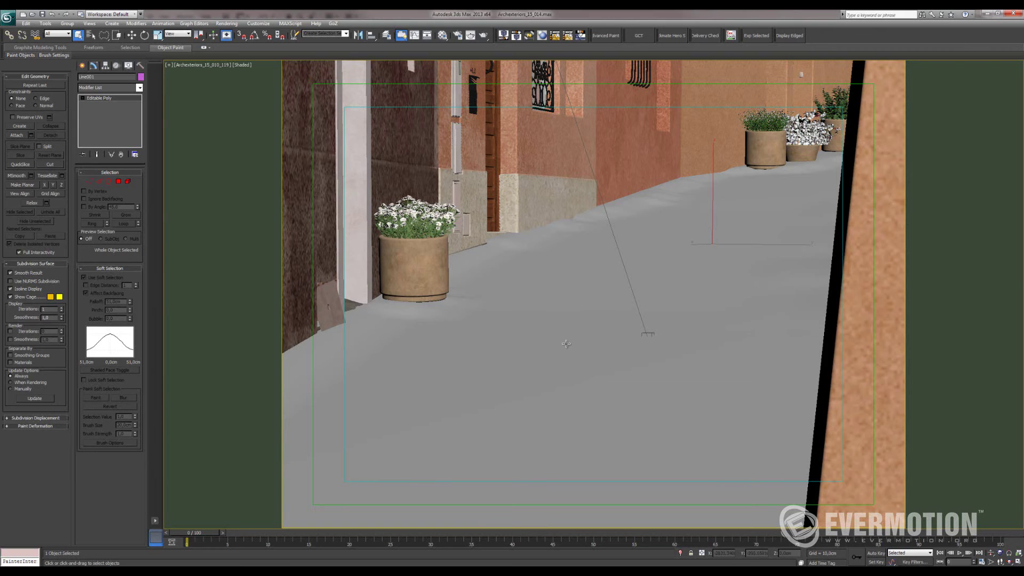
key("m")
left_click_drag(799, 64, 266, 56)
left_click(223, 142)
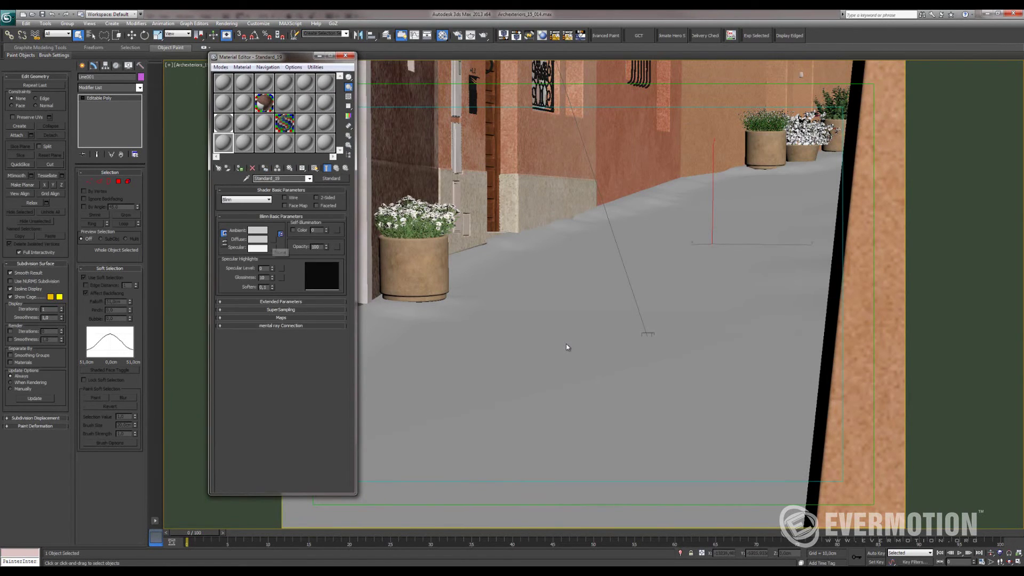
left_click(273, 239)
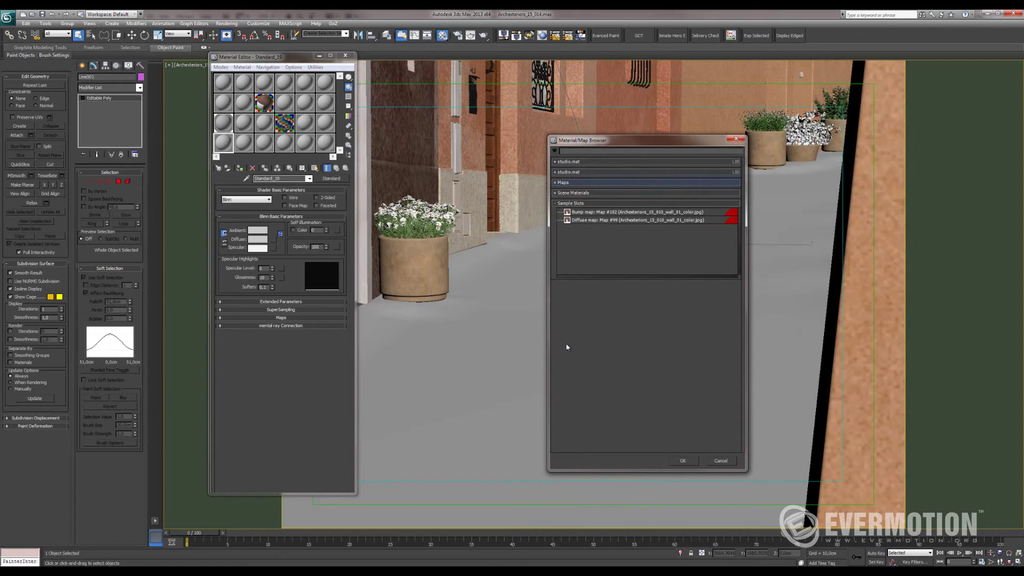
key("Return")
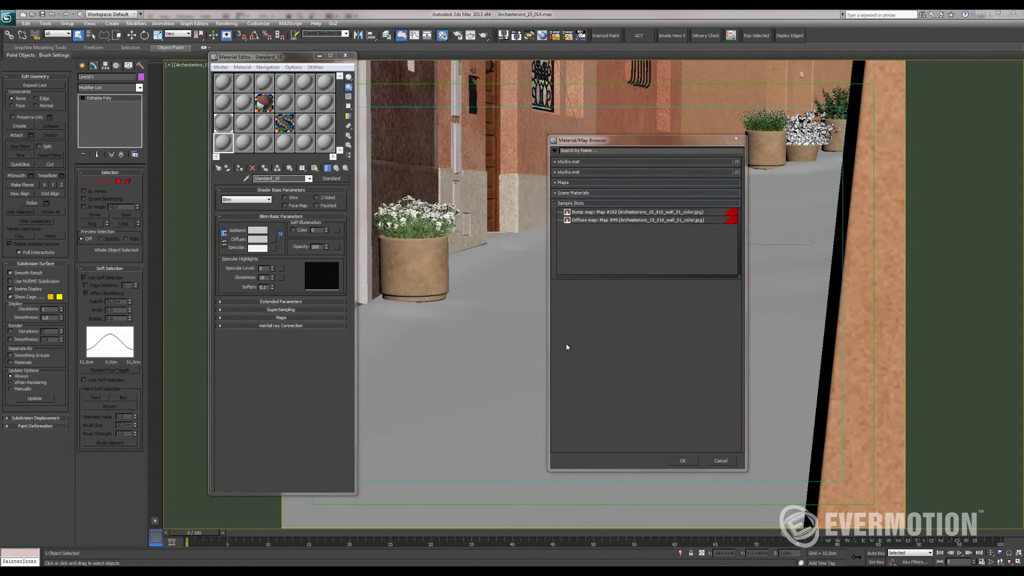
double_click(369, 136)
key("Return")
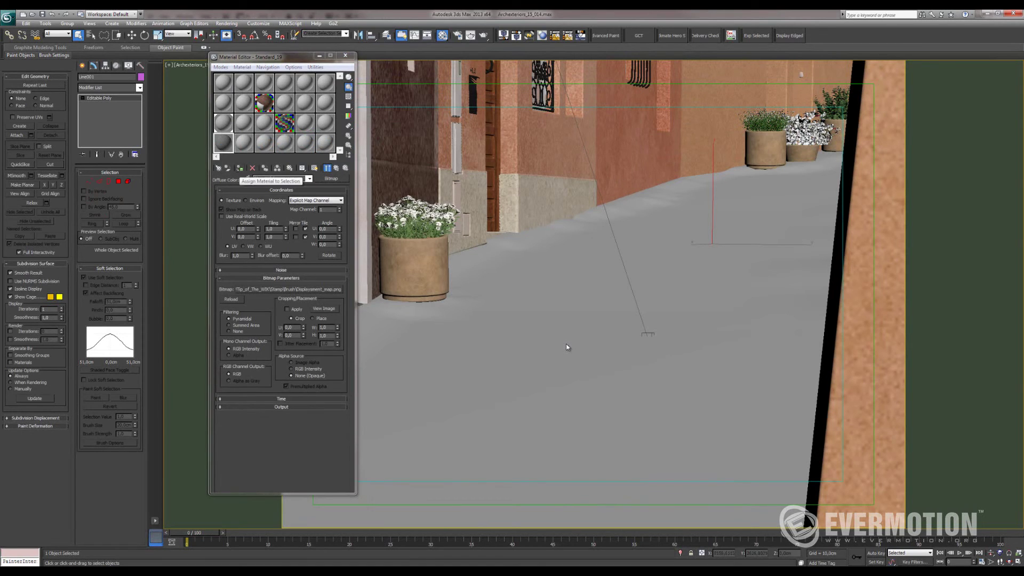
left_click(239, 168)
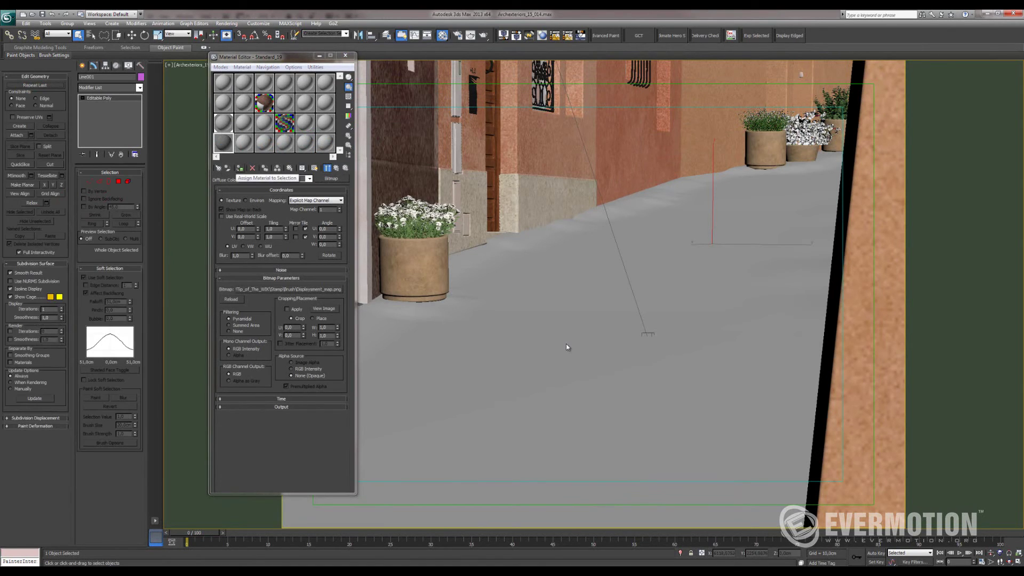
left_click(335, 168)
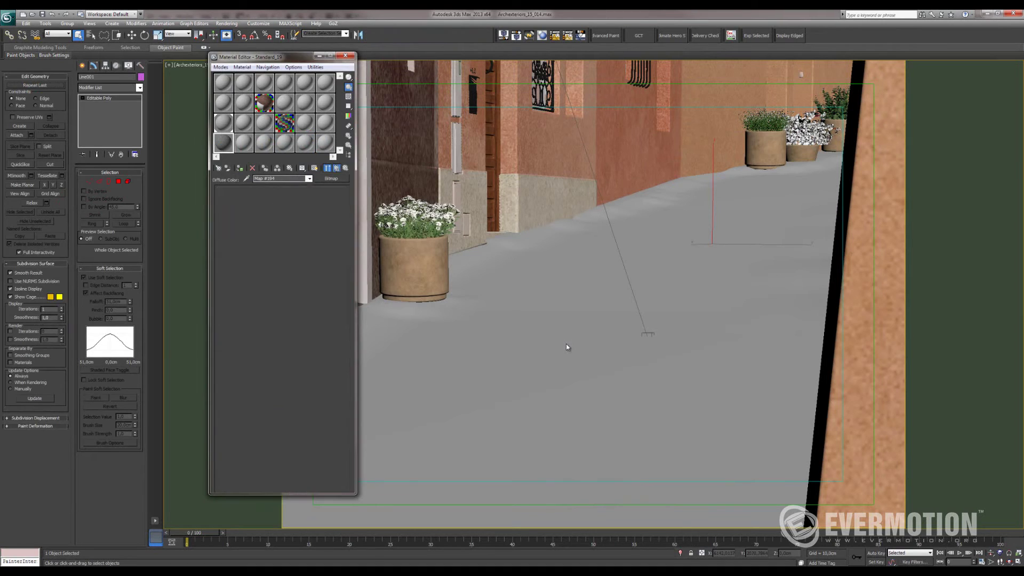
Step: Copy the displacement bitmap into the diffuse slot of the V-Ray material Standard_13 and display it on the street in the viewport
right_click(271, 238)
left_click(283, 251)
left_click(223, 124)
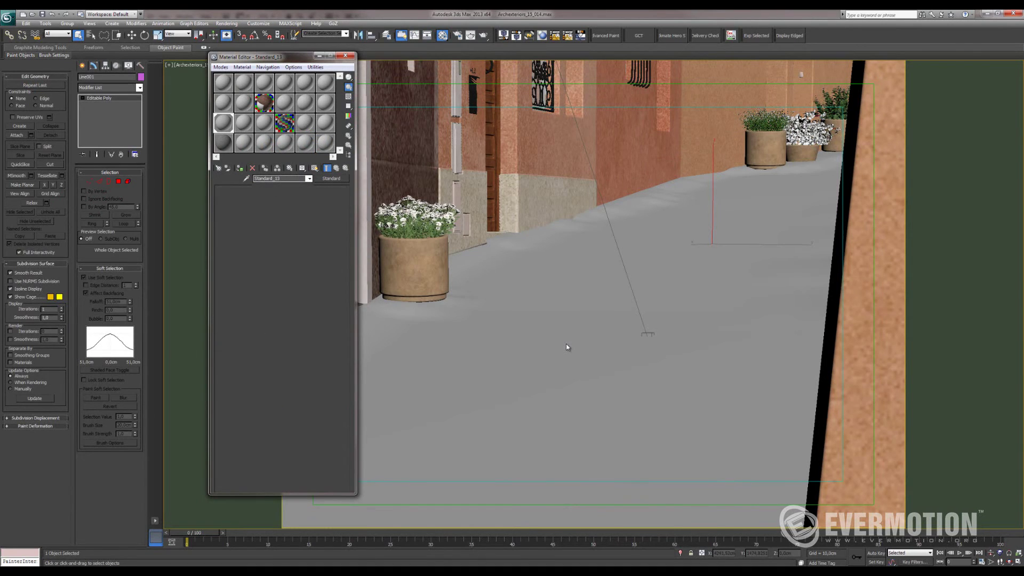
right_click(279, 225)
left_click(298, 230)
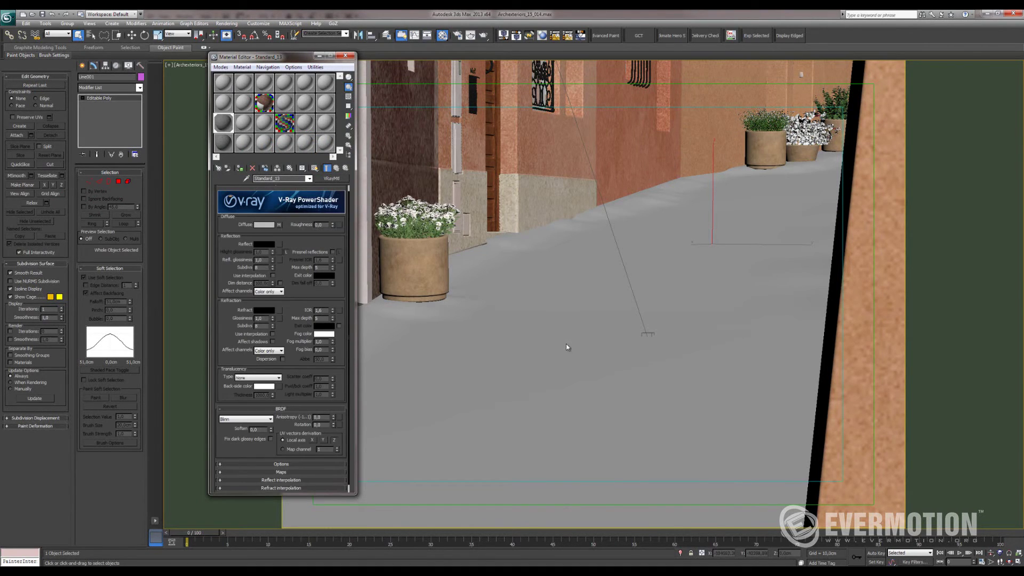
left_click(279, 225)
left_click(314, 168)
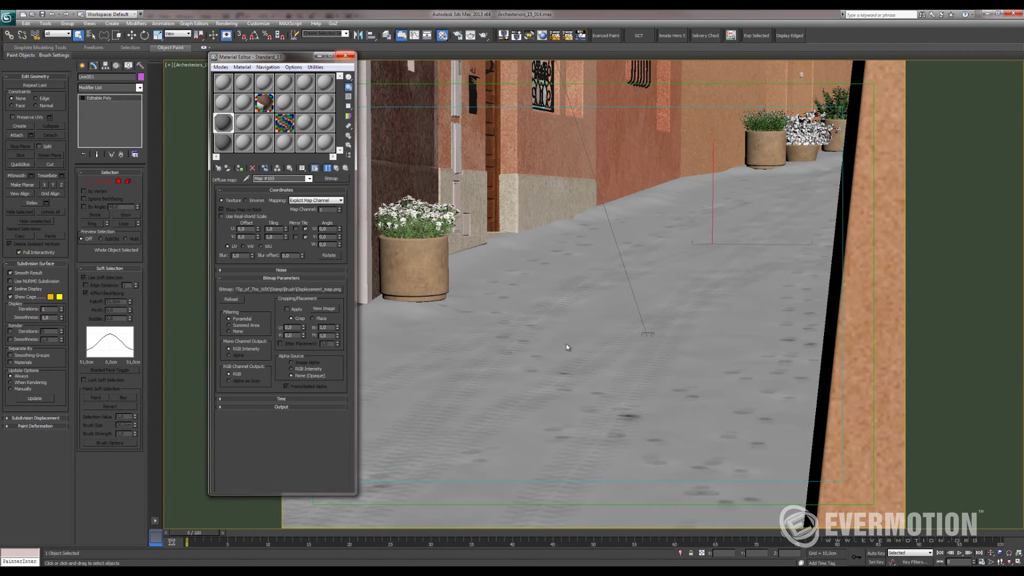
Step: Examine how the map's tire tracks and footprints lie on the street in the shaded perspective view, and return to the camera view
key("m")
key("alt+w")
key("alt+w")
scroll(566, 343, "up", 5)
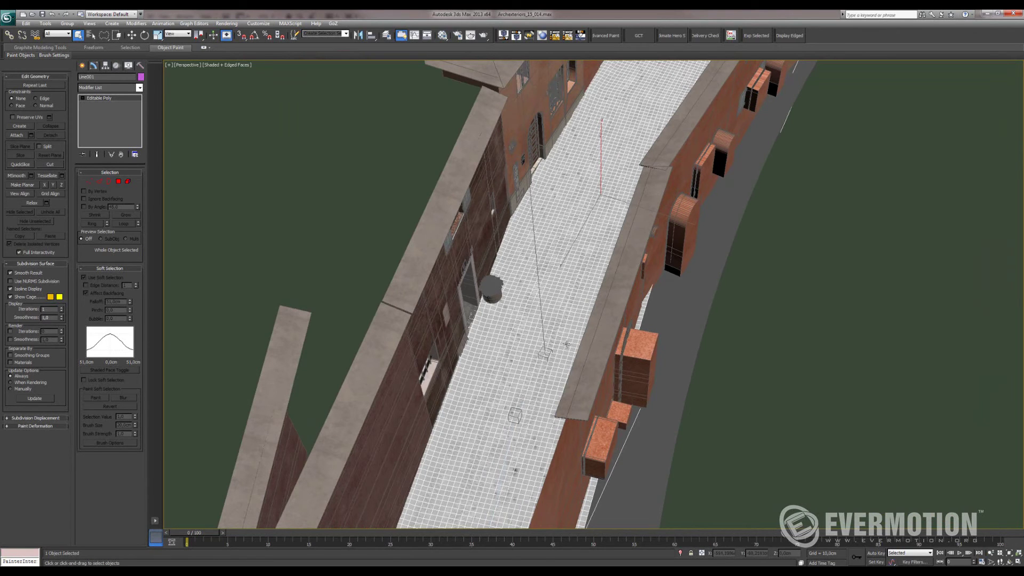
key("F4")
middle_click_drag(566, 343, 566, 384, "alt")
scroll(565, 343, "up", 4)
scroll(566, 344, "down", 5)
scroll(566, 344, "up", 3)
middle_click_drag(526, 206, 565, 344)
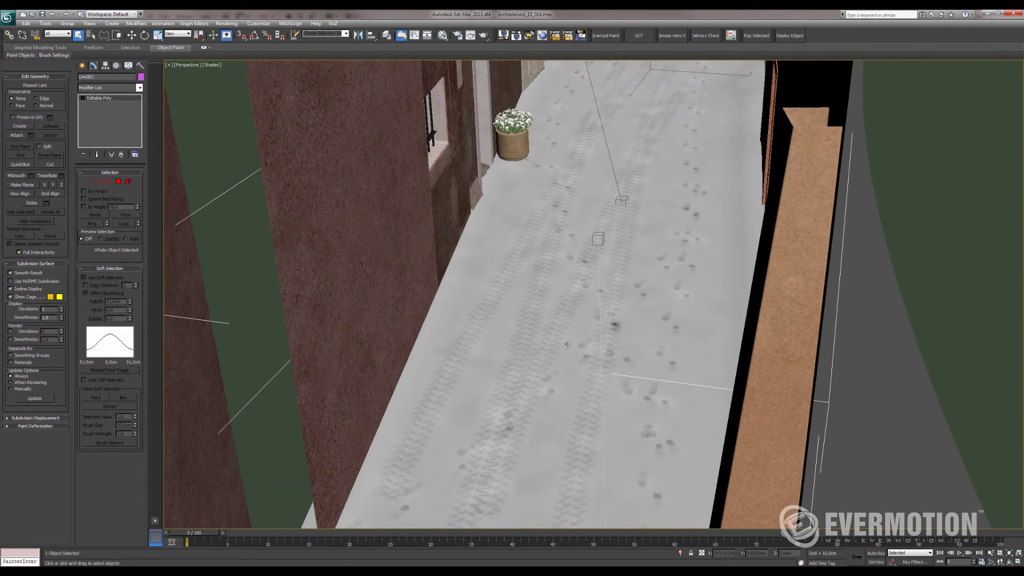
key("alt+w")
right_click(640, 346)
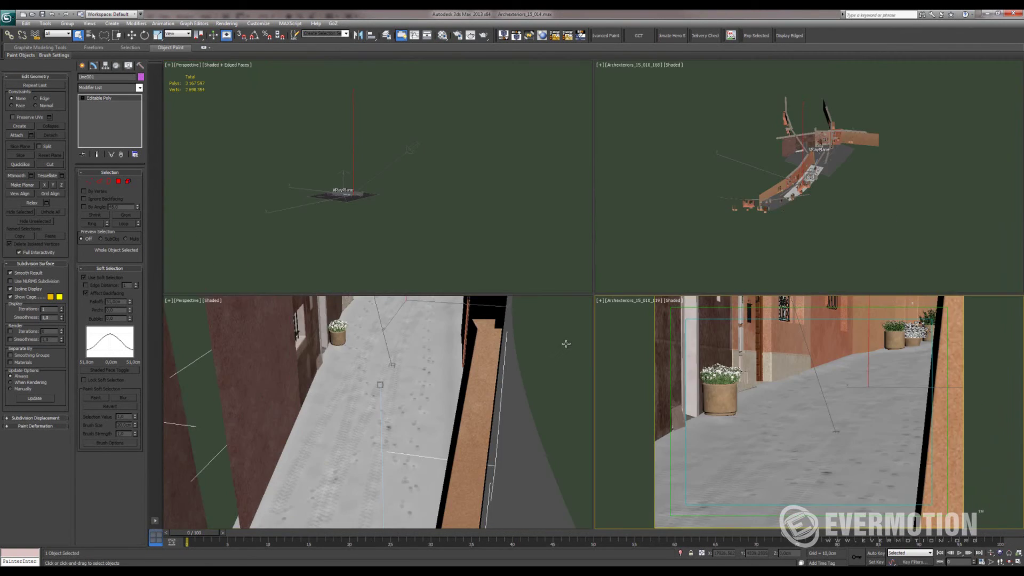
key("alt+w")
right_click(602, 289)
Step: Add a VRayDisplacementMod modifier to the street mesh
left_click(566, 344)
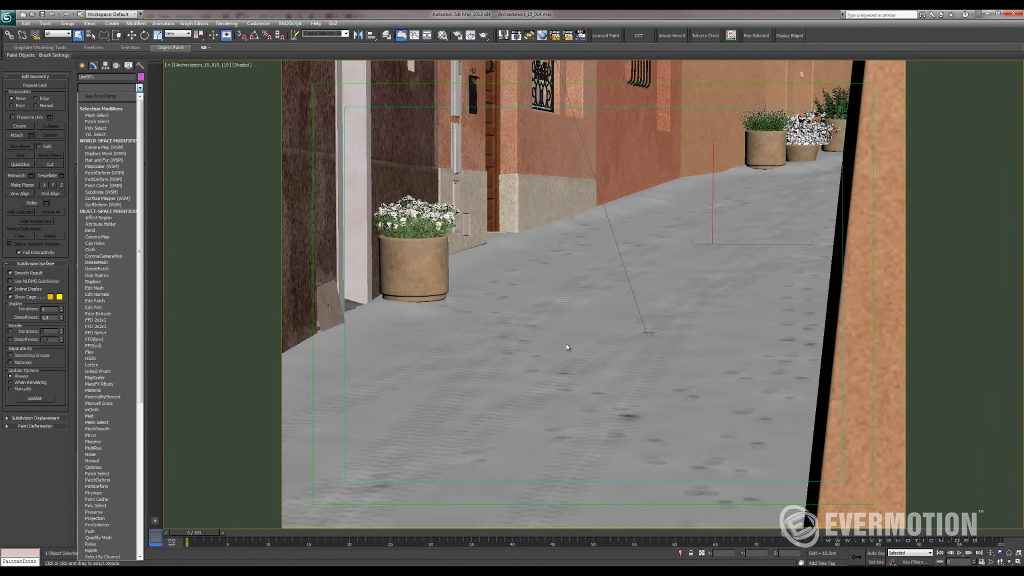
key("v")
left_click_drag(139, 256, 139, 382)
key("Return")
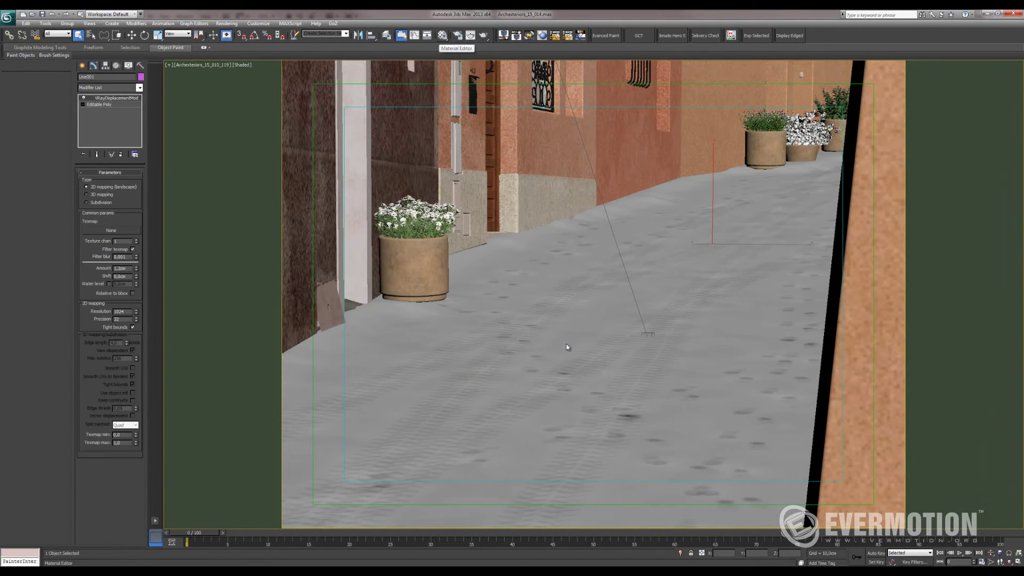
Step: Swap the displacement bitmap from the material's Diffuse slot into Displace and place an instance of it in the VRayDisplacementMod texmap
key("m")
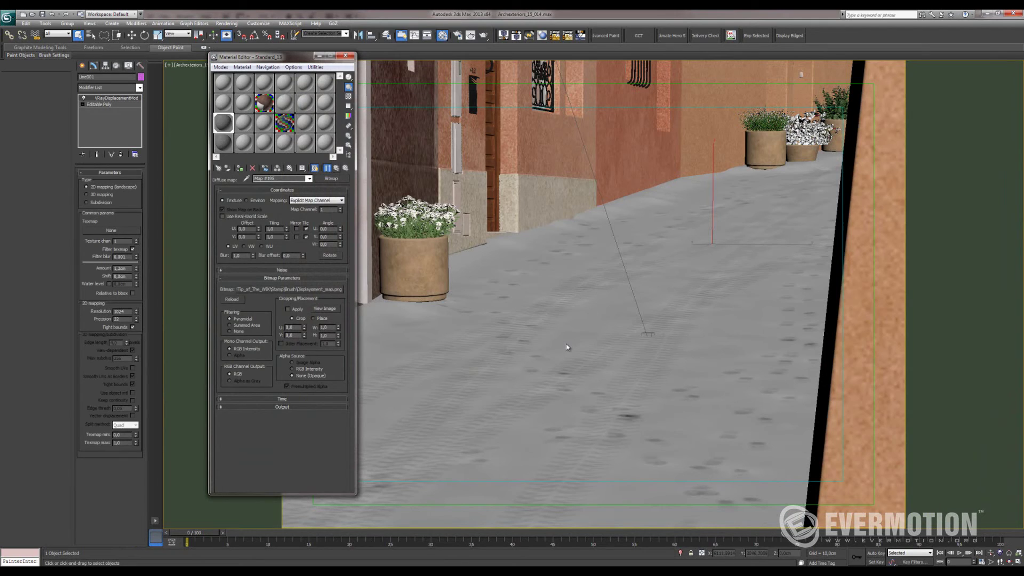
left_click(336, 167)
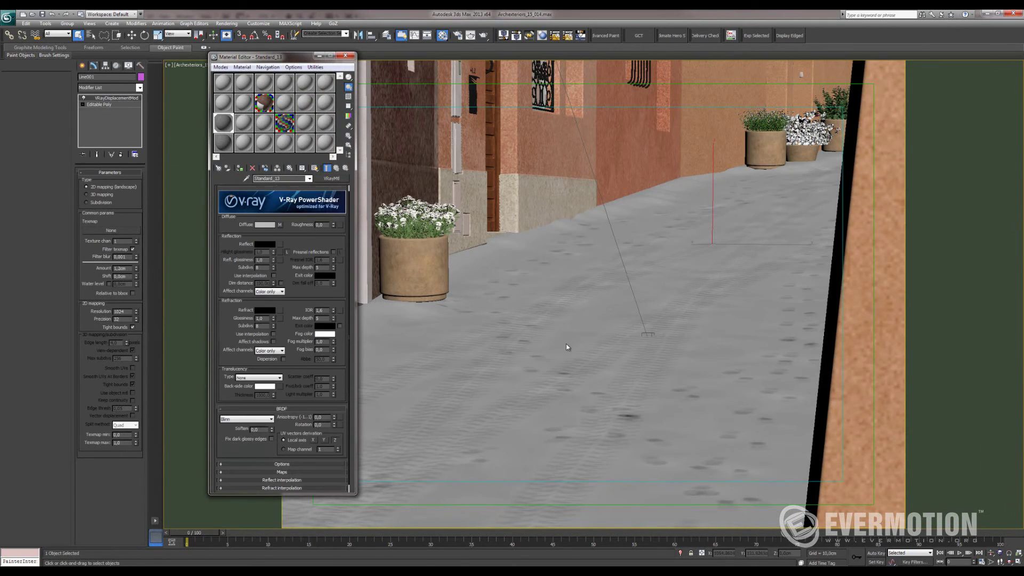
left_click(281, 472)
left_click(267, 368)
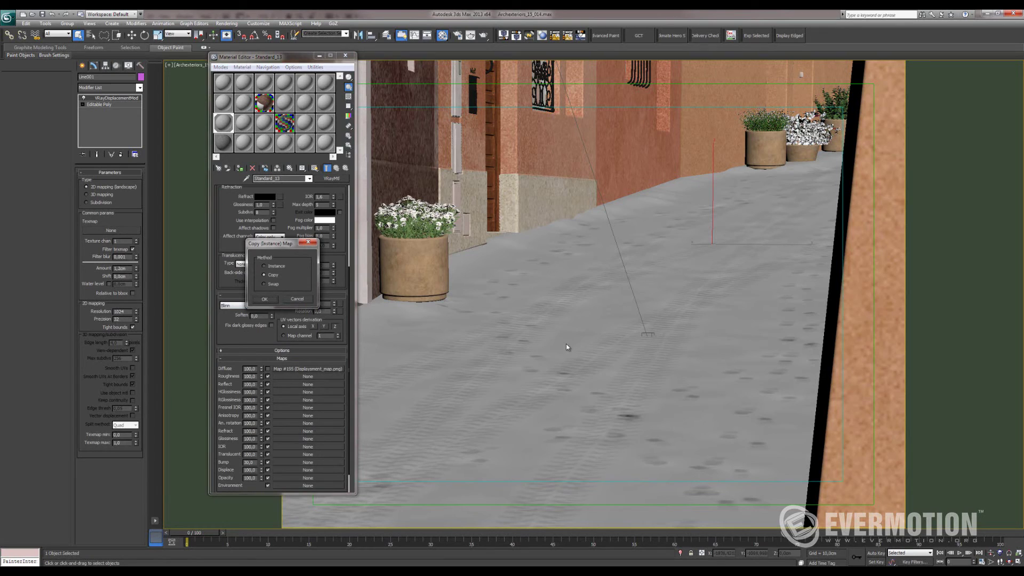
key("Return")
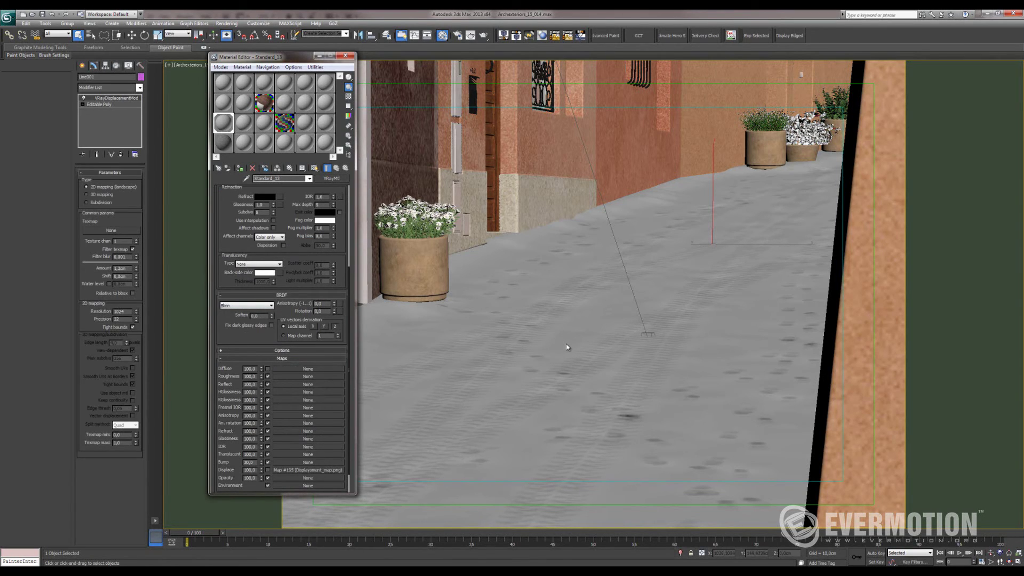
left_click_drag(308, 470, 566, 344)
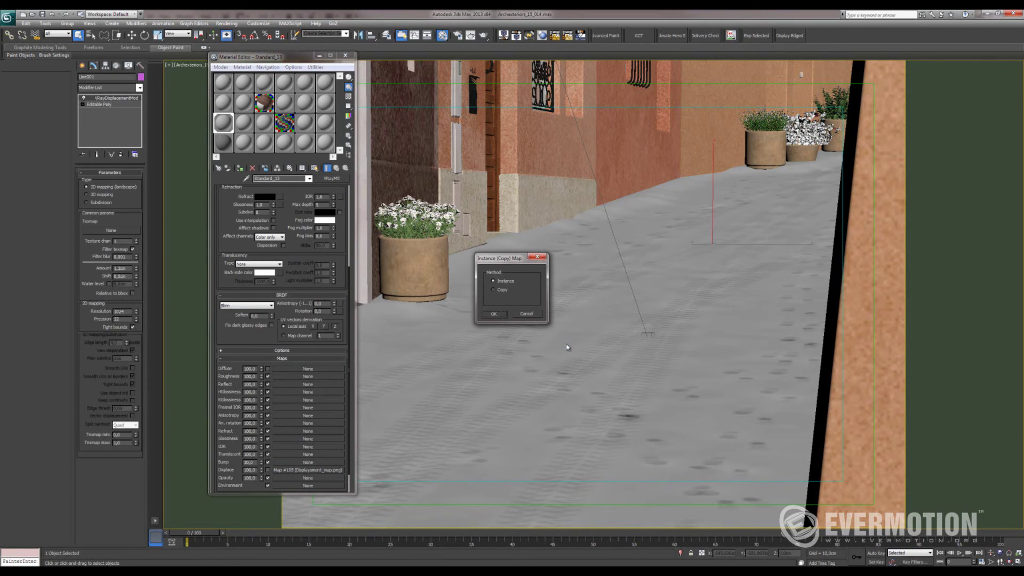
key("Return")
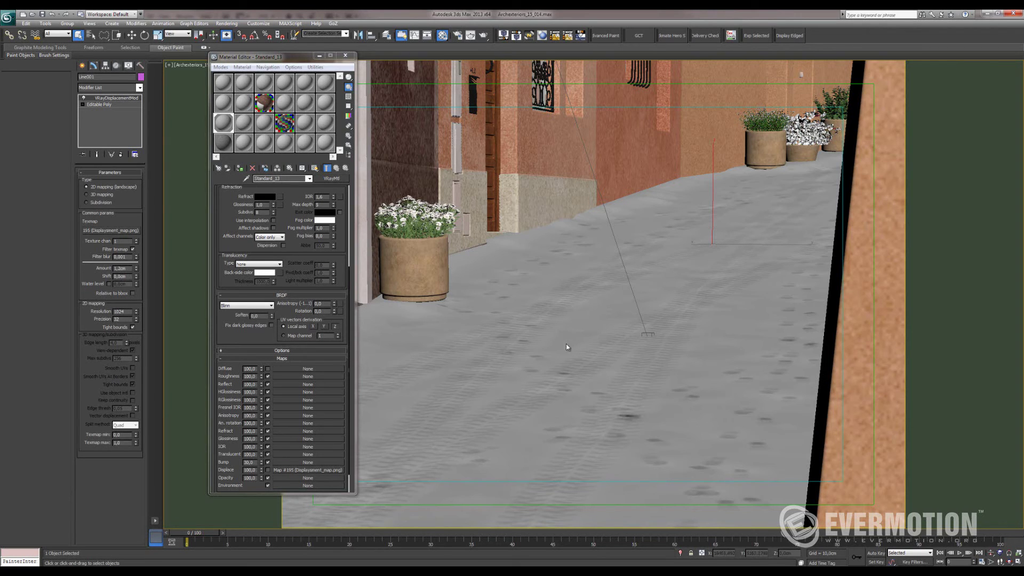
Step: Render a test of the street region with the displacement modifier and stop the render
right_click(565, 344)
left_click(551, 308)
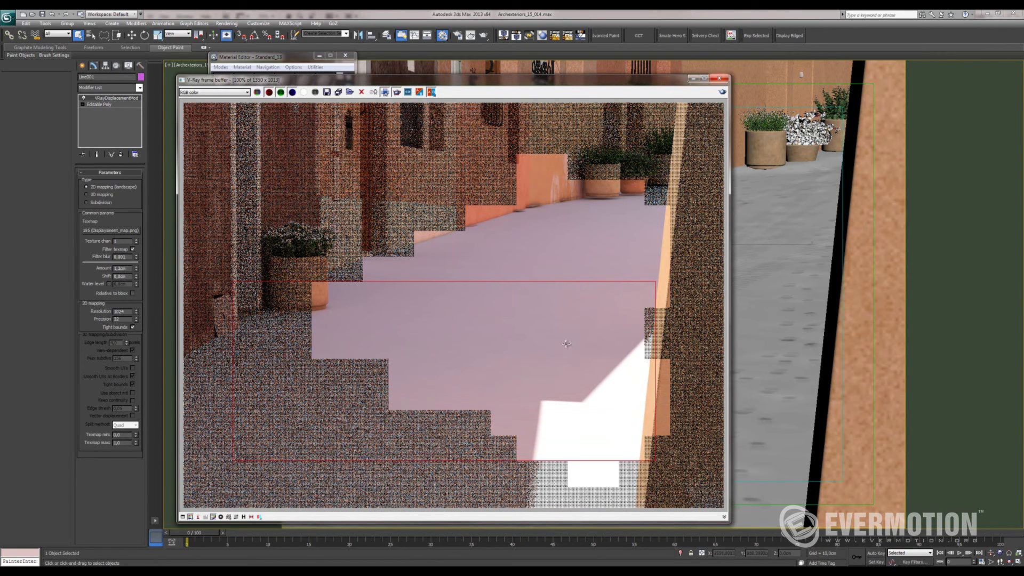
key("shift+q")
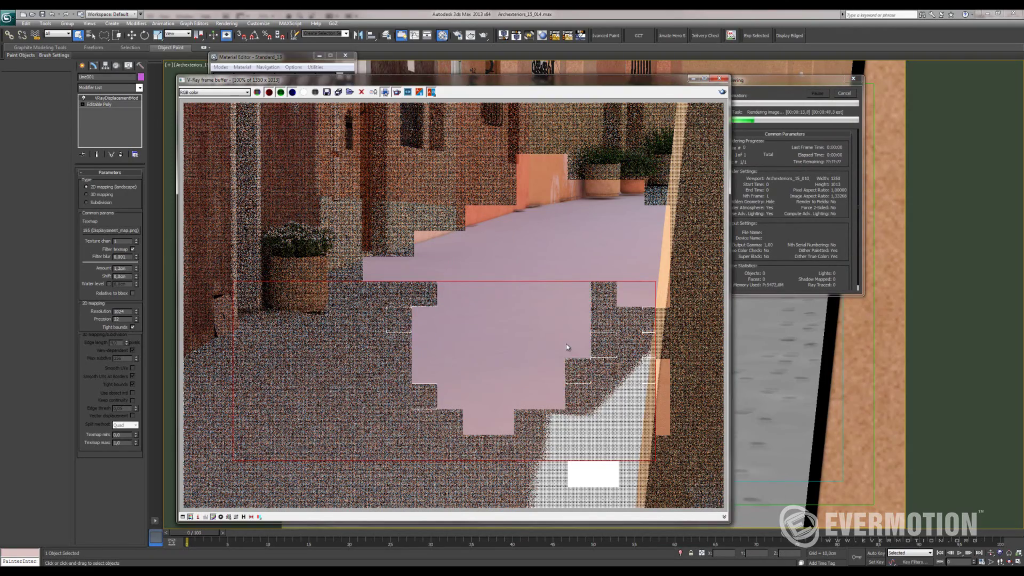
scroll(567, 348, "up", 1)
mouse_move(566, 344)
middle_mouse_down()
mouse_move(578, 260)
mouse_move(555, 256)
middle_mouse_up()
scroll(566, 344, "down", 1)
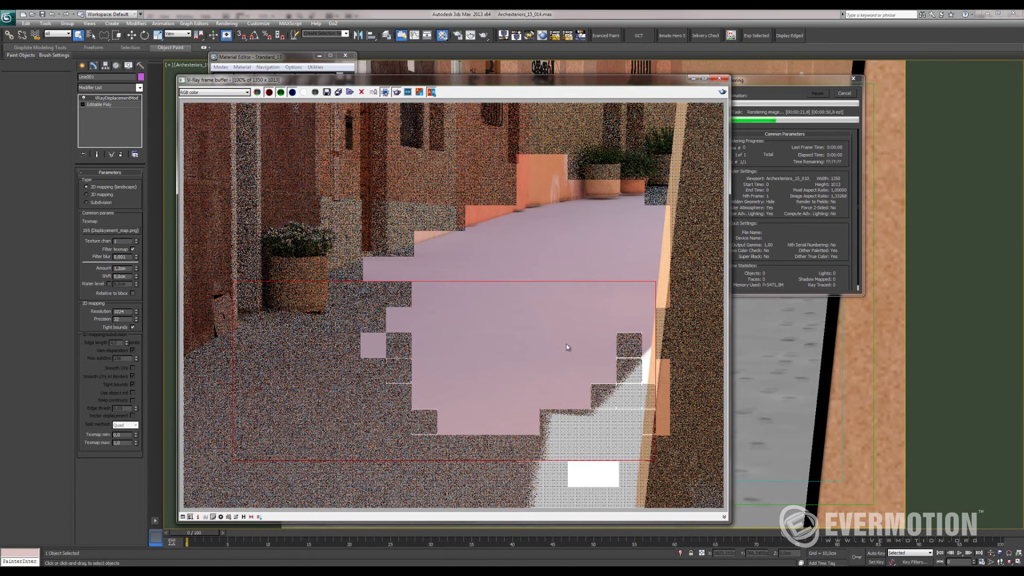
key("Escape")
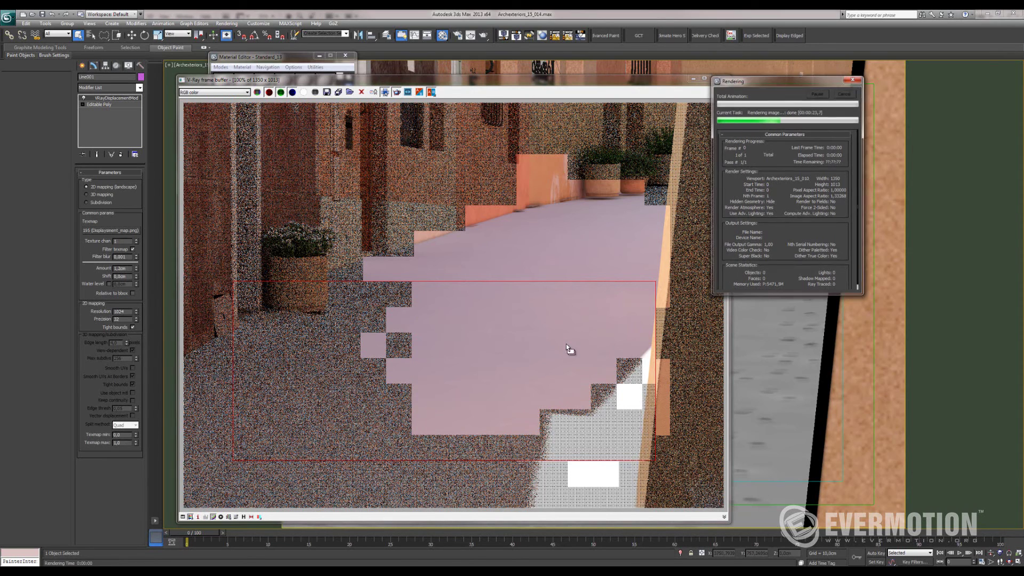
Step: Set the displacement amount to 33 cm, render the street region again and stop the render
key("Tab")
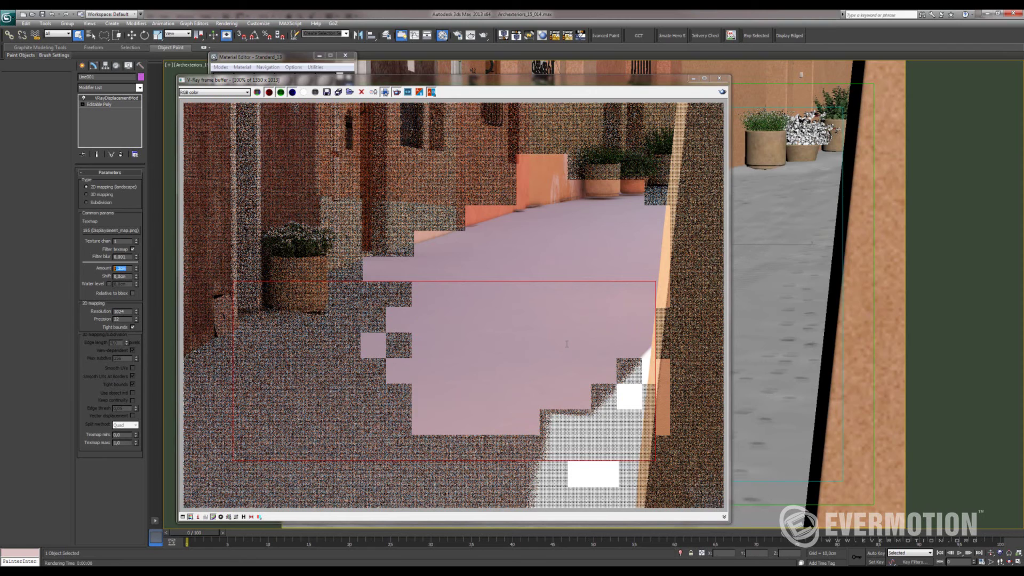
type("33")
key("Return")
key("shift+q")
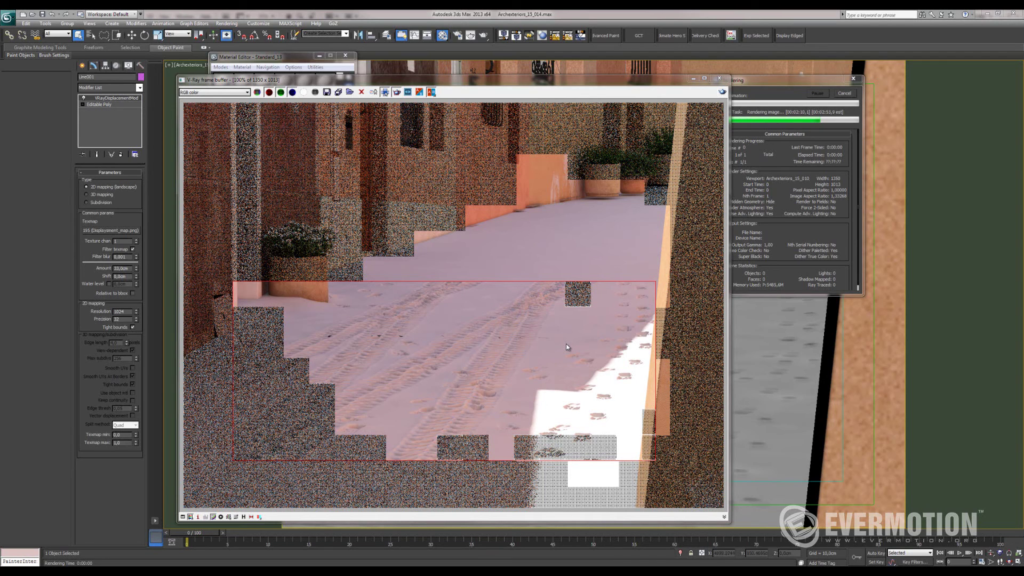
key("Escape")
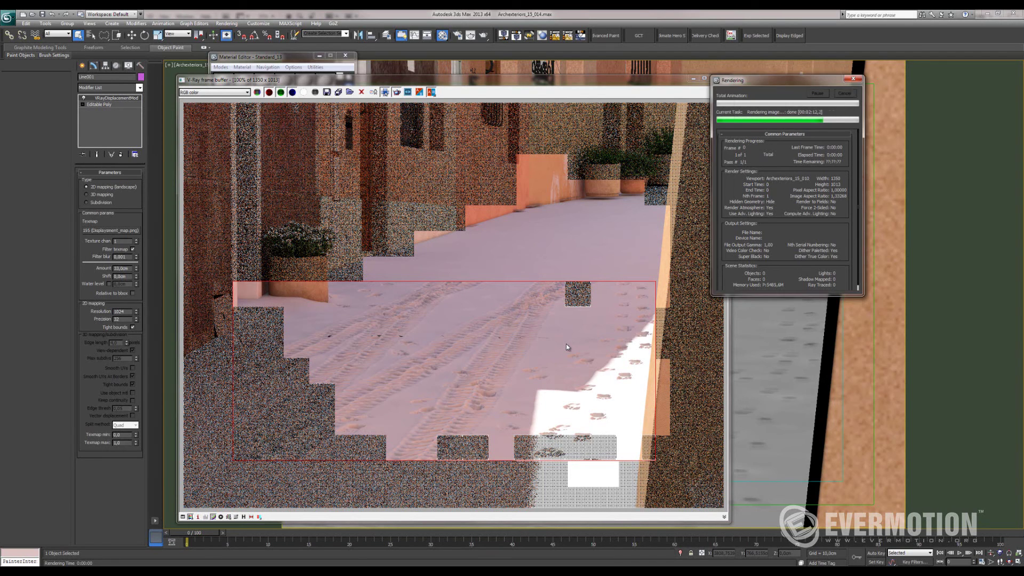
Step: Load SoilMud0105_2_L.jpg as the street material's diffuse map, close the frame buffer and set the map's U and V tiling to 2
key("m")
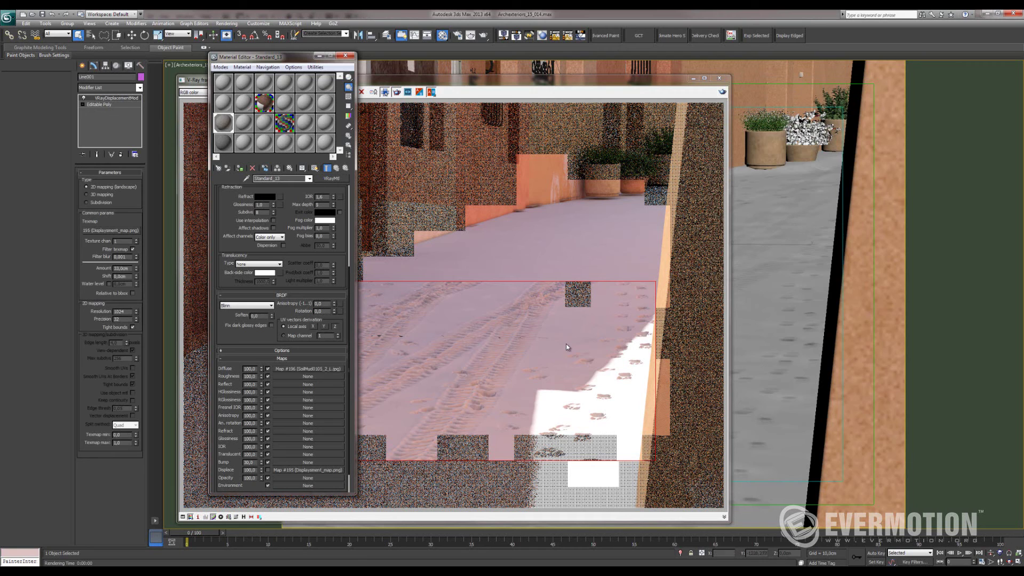
left_click(565, 343)
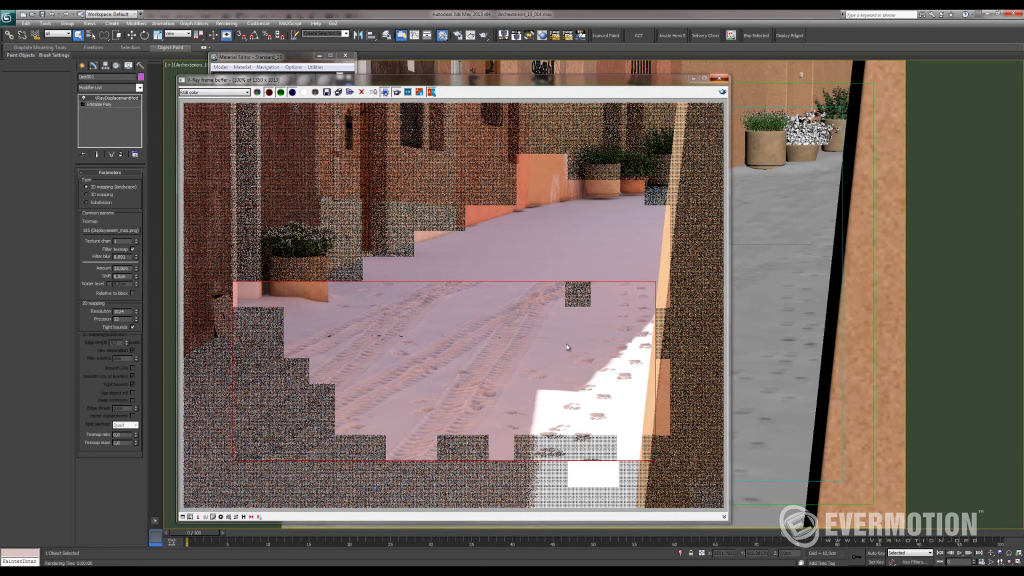
key("alt+F4")
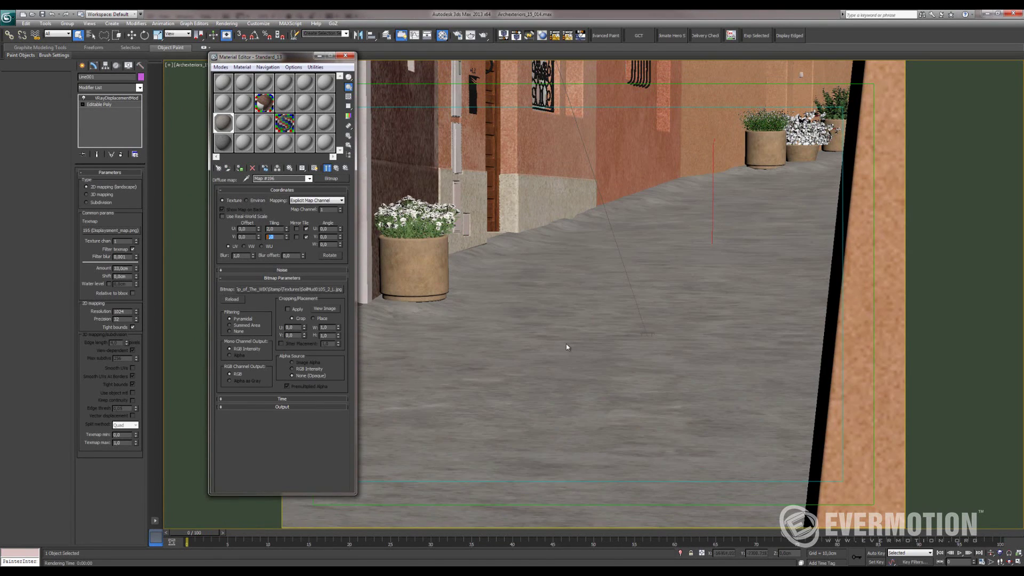
type("22")
key("Return")
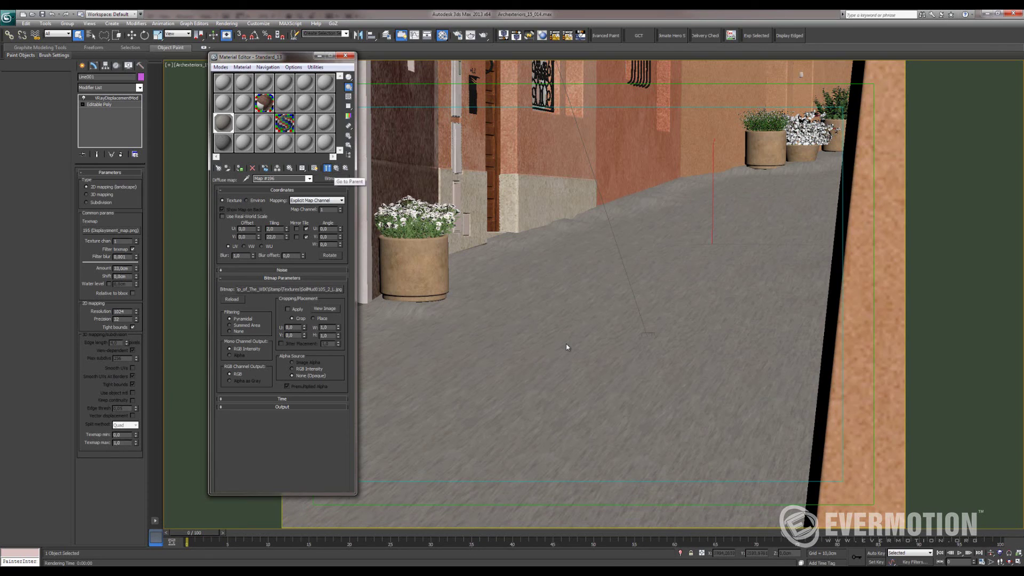
type("2")
key("Return")
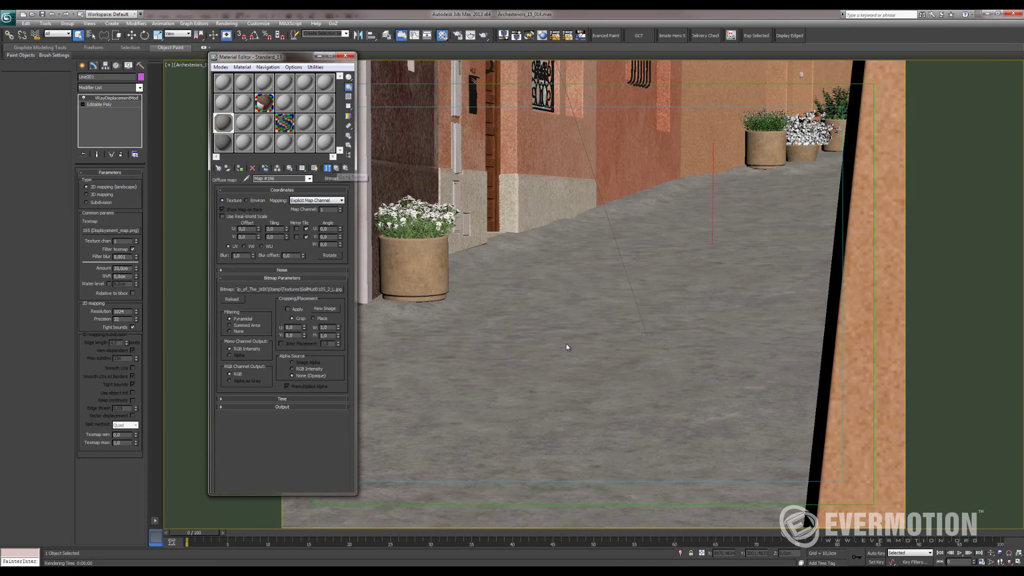
key("Up")
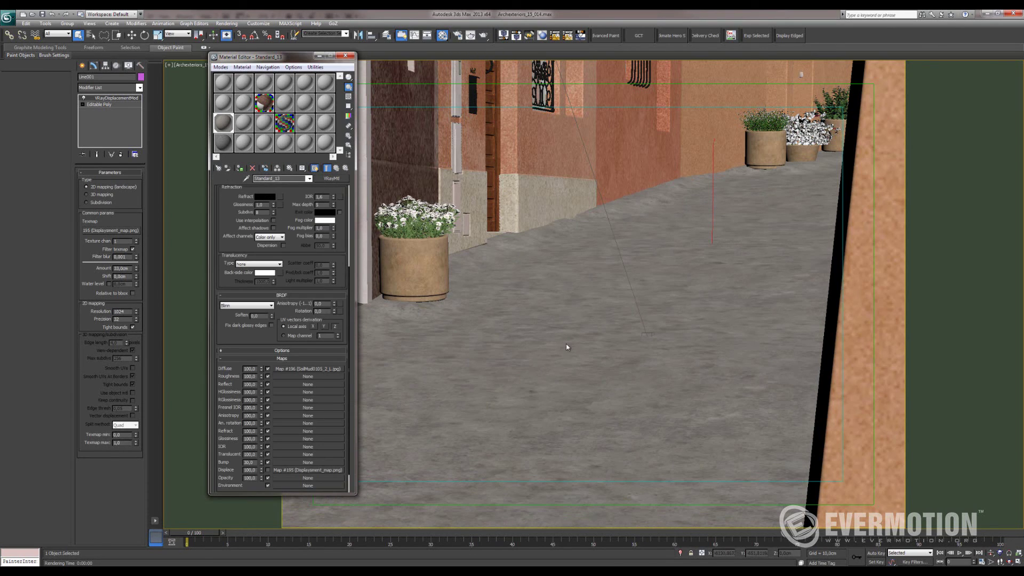
Step: Copy the soil texture from the street material's Diffuse slot to its Bump slot using the Copy method
left_click(416, 349)
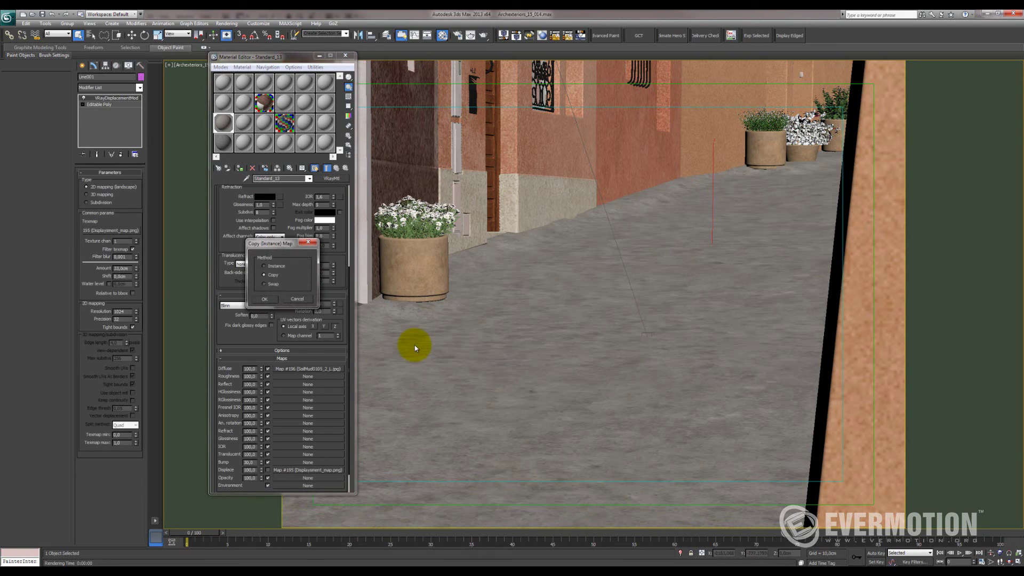
key("Return")
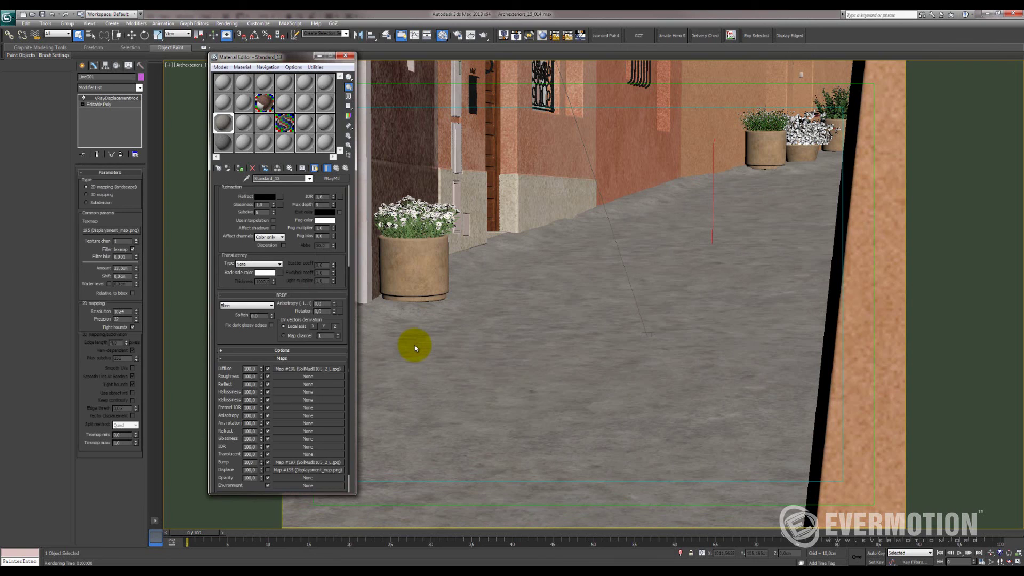
Step: Give the street material Fresnel reflections with a grey colour of 32, glossiness 0.73 and 13 subdivs, and start a test render
scroll(282, 339, "up", 4)
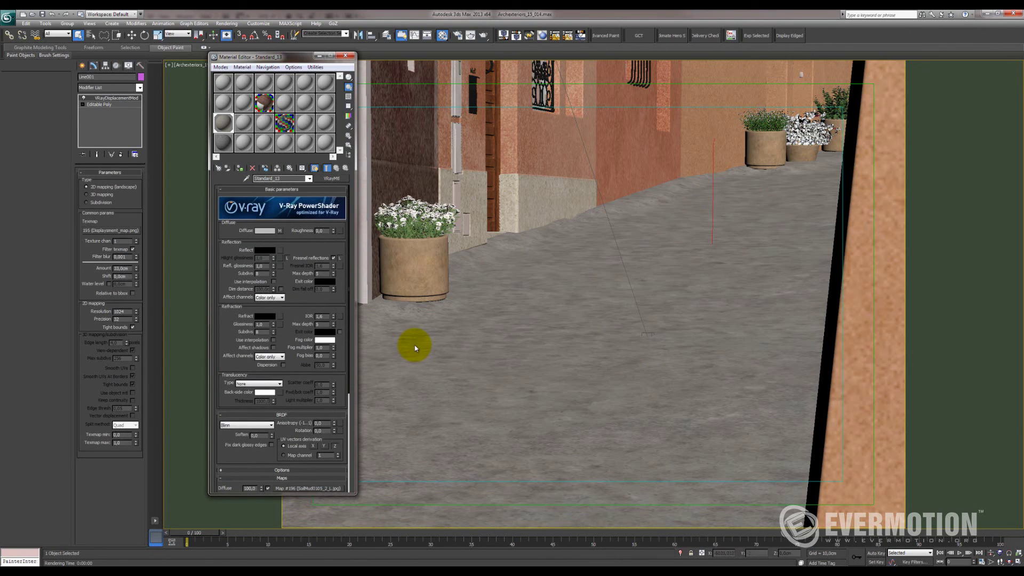
type("32")
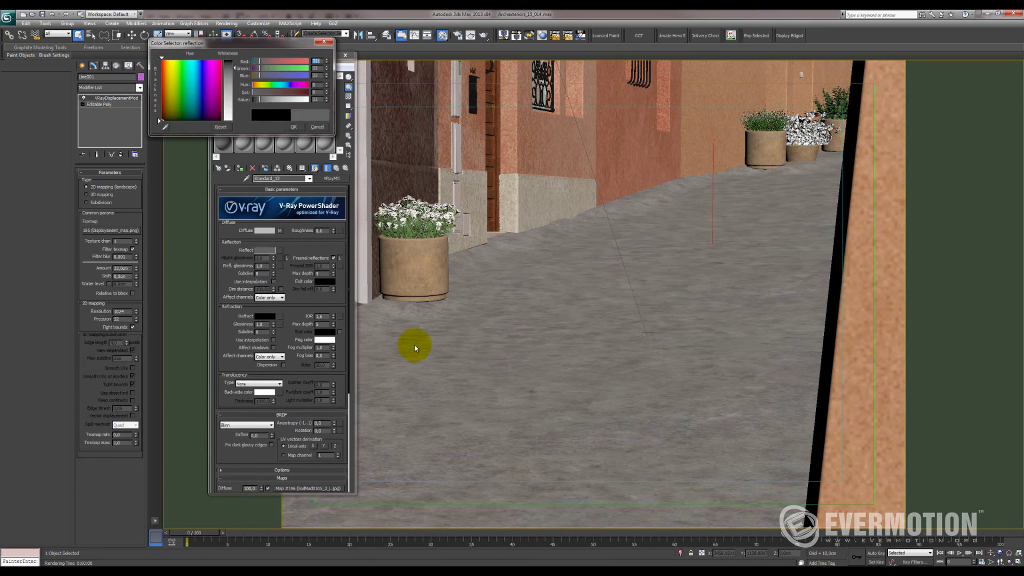
key("Return")
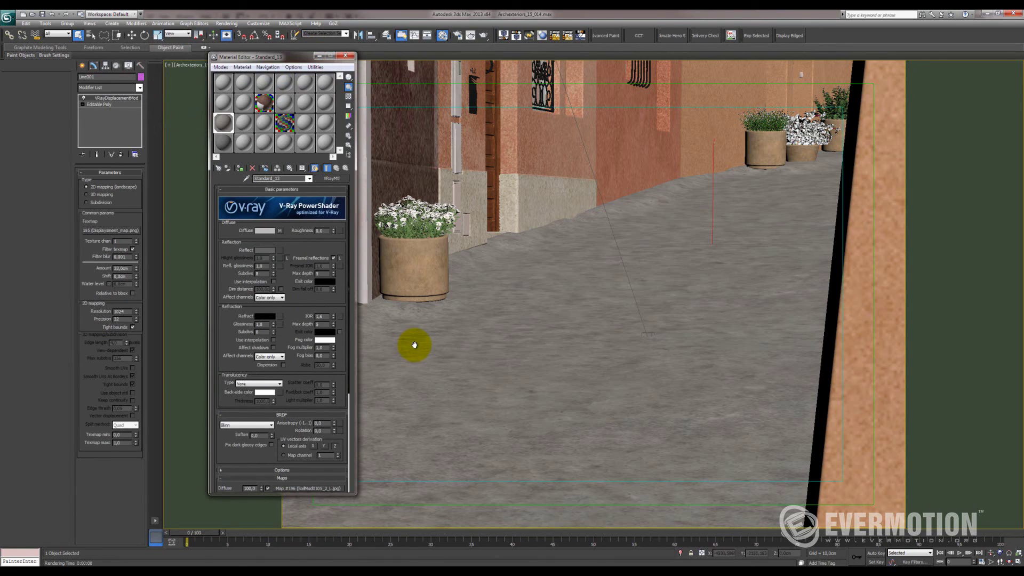
type("0,57")
key("Return")
type("9")
key("Return")
type("13")
key("Return")
key("shift+q")
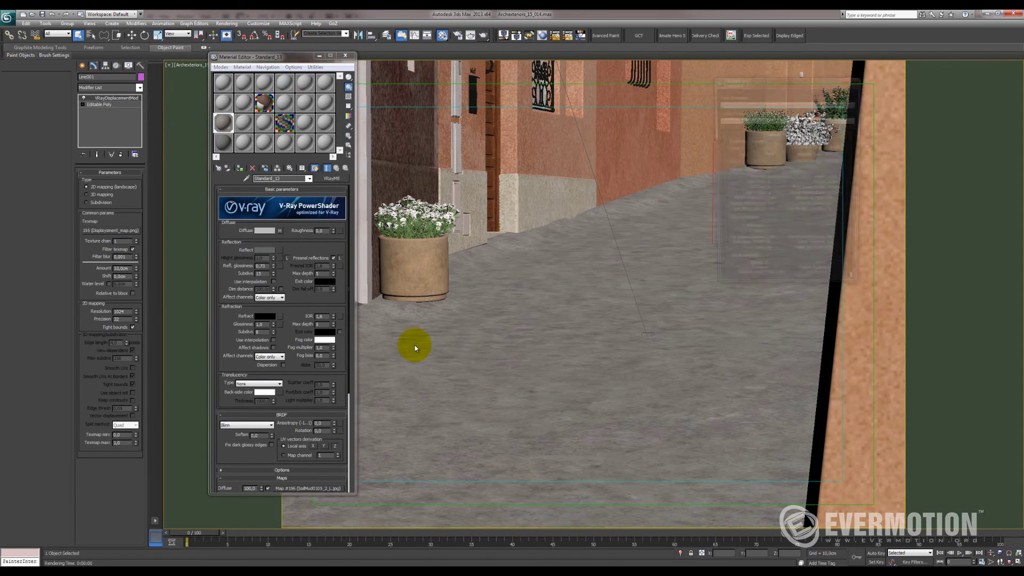